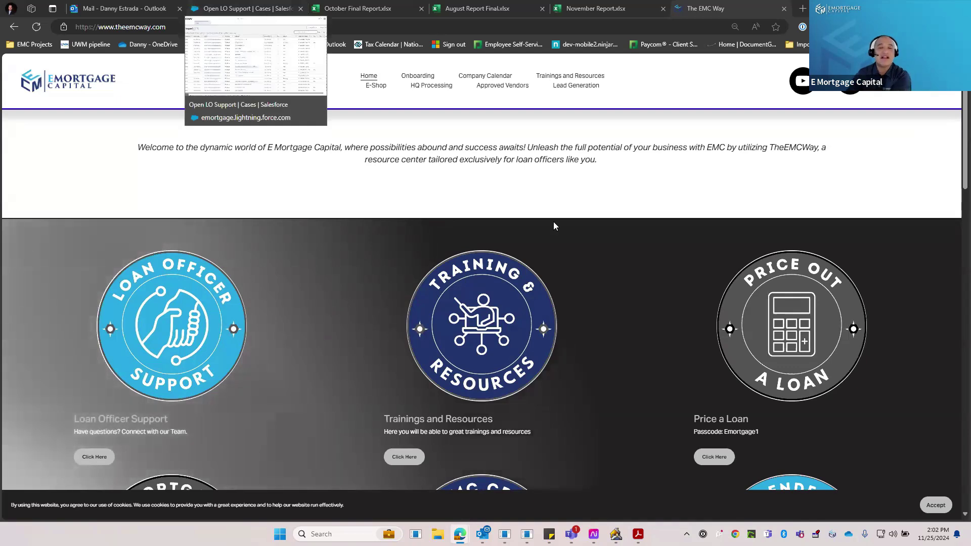
Bring up the Salesforce Open LO Support list and review its 34 cases sorted by date opened.
{"action": "left_click", "coordinate": [270, 9]}
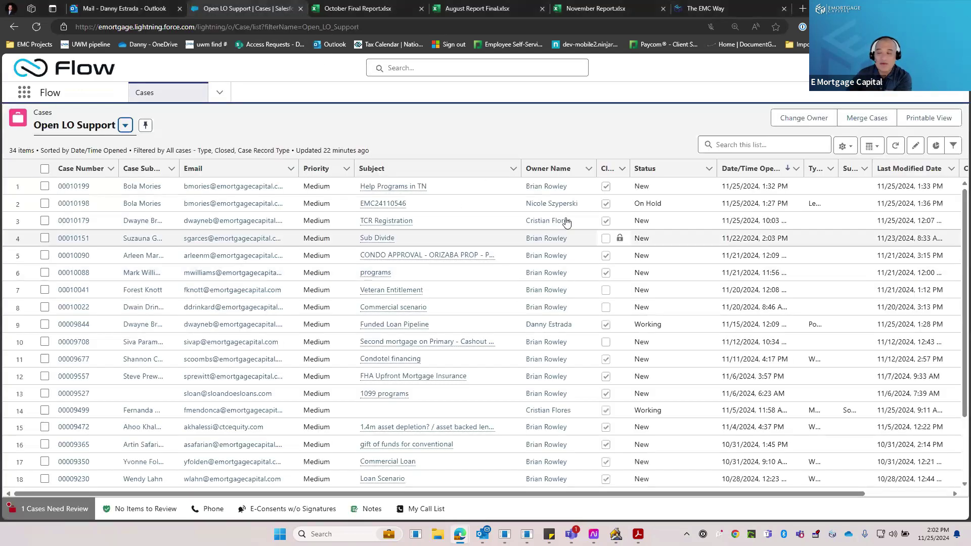
{"action": "scroll", "coordinate": [615, 253], "scroll_direction": "down", "scroll_amount": 3}
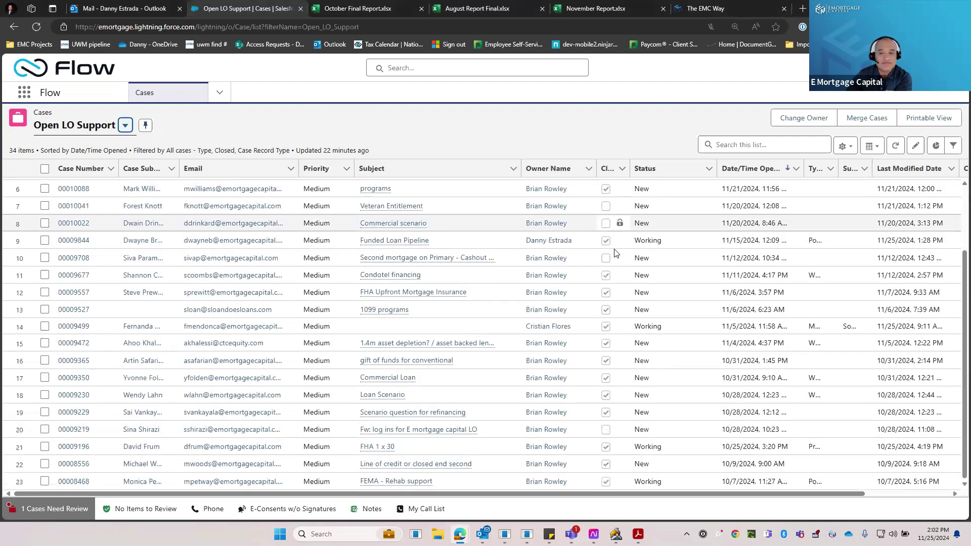
{"action": "scroll", "coordinate": [607, 256], "scroll_direction": "up", "scroll_amount": 3}
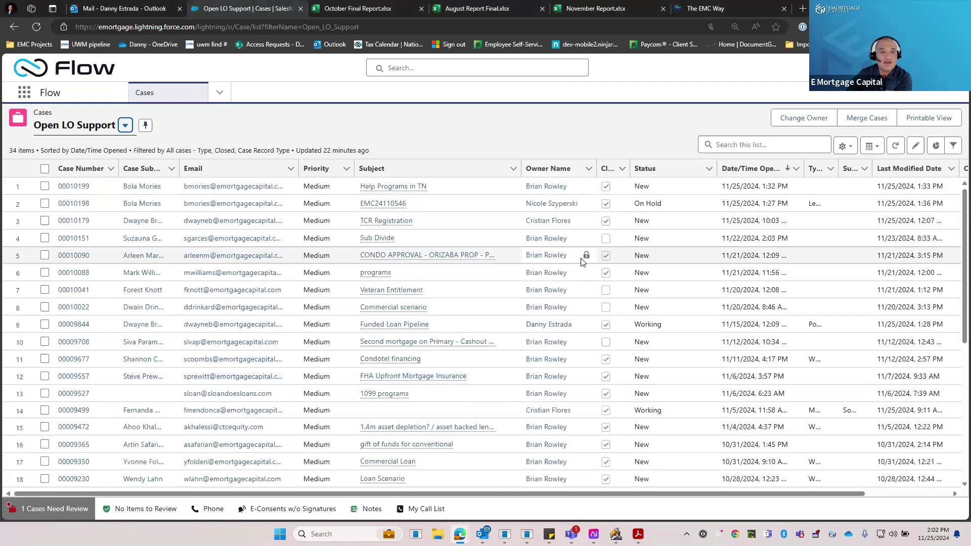
Return to The EMC Way home page and open the Company Calendar, showing November 2024.
{"action": "left_click", "coordinate": [686, 11]}
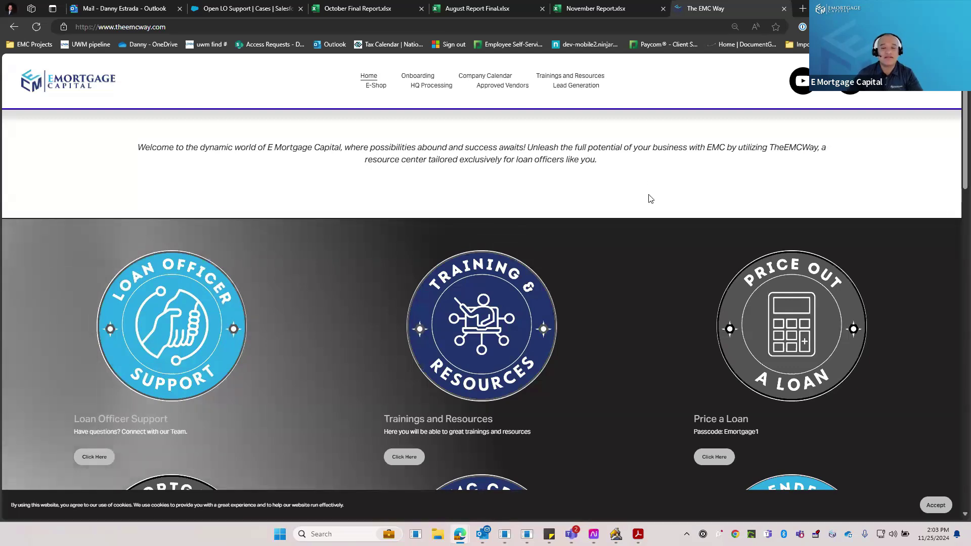
{"action": "scroll", "coordinate": [649, 198], "scroll_direction": "down", "scroll_amount": 3}
{"action": "scroll", "coordinate": [648, 198], "scroll_direction": "down", "scroll_amount": 5}
{"action": "scroll", "coordinate": [649, 197], "scroll_direction": "up", "scroll_amount": 6}
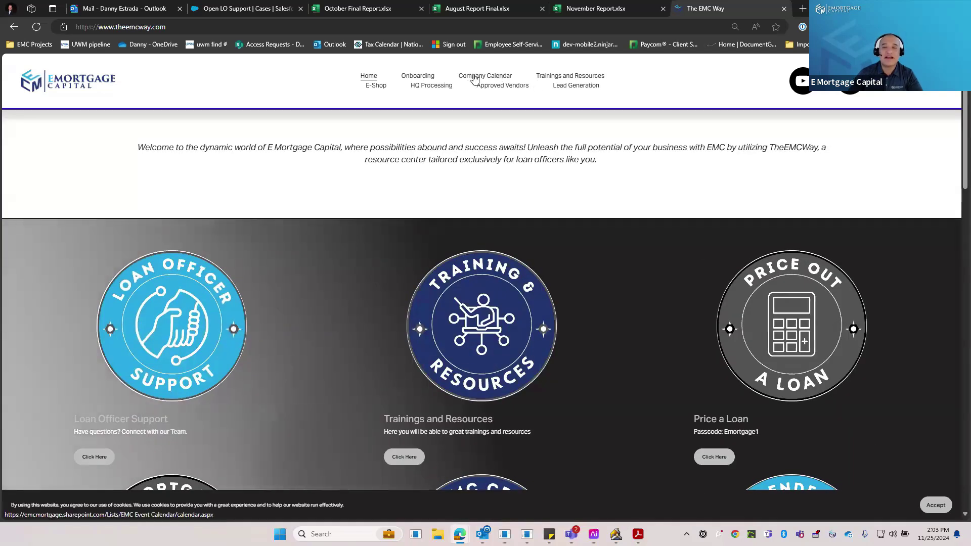
{"action": "left_click", "coordinate": [475, 77]}
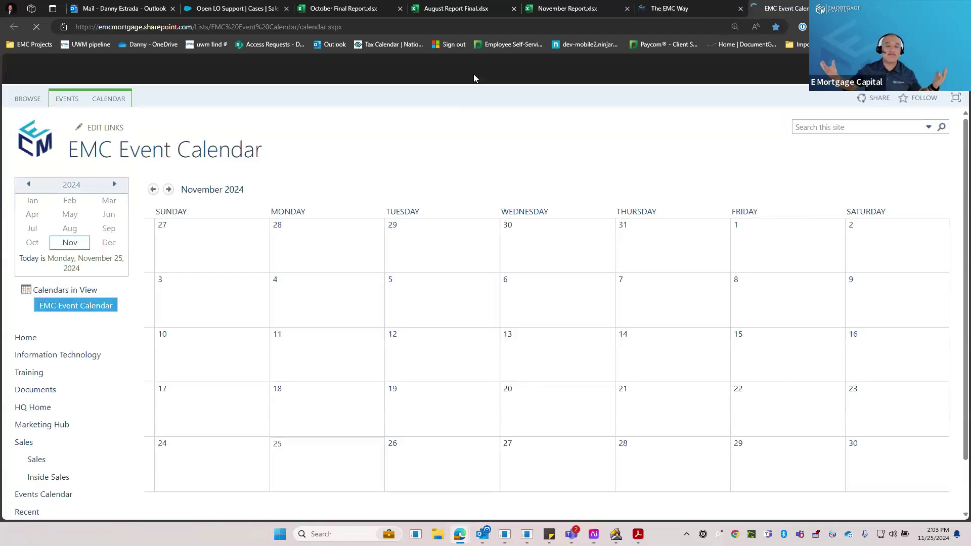
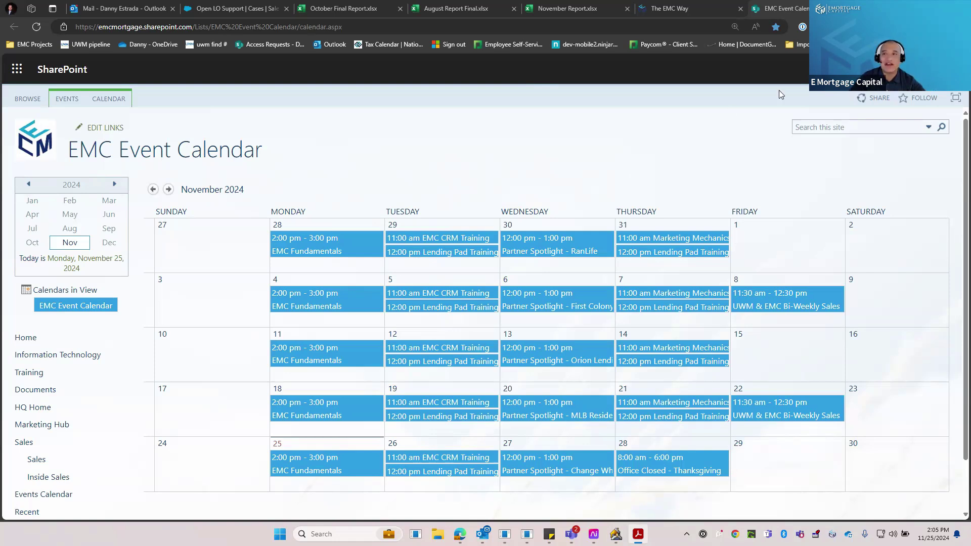
Close the EMC Event Calendar tab so The EMC Way welcome page shows.
{"action": "key", "text": "ctrl+w"}
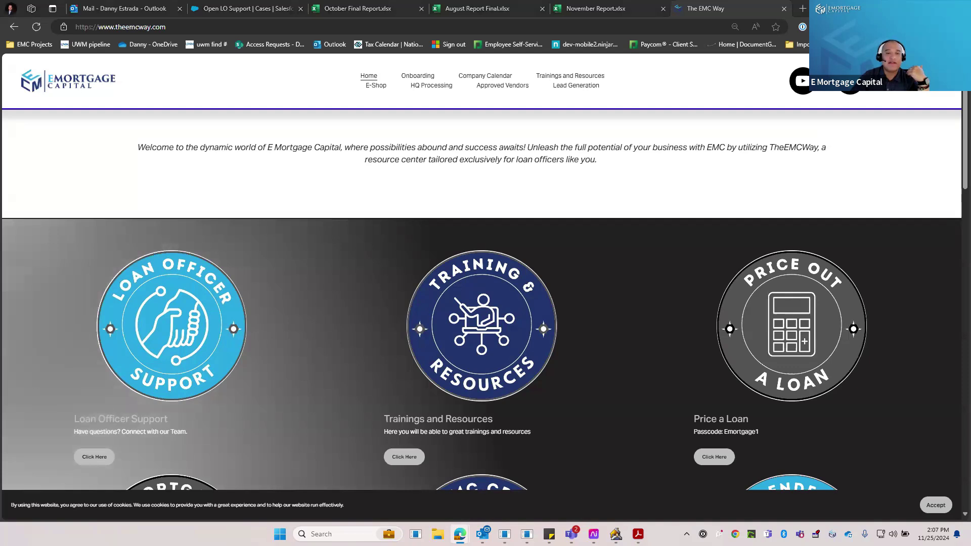
Bring the Action Steps_Version 3 PDF forward, showing steps 02 and 03.
{"action": "key", "text": "alt+Tab"}
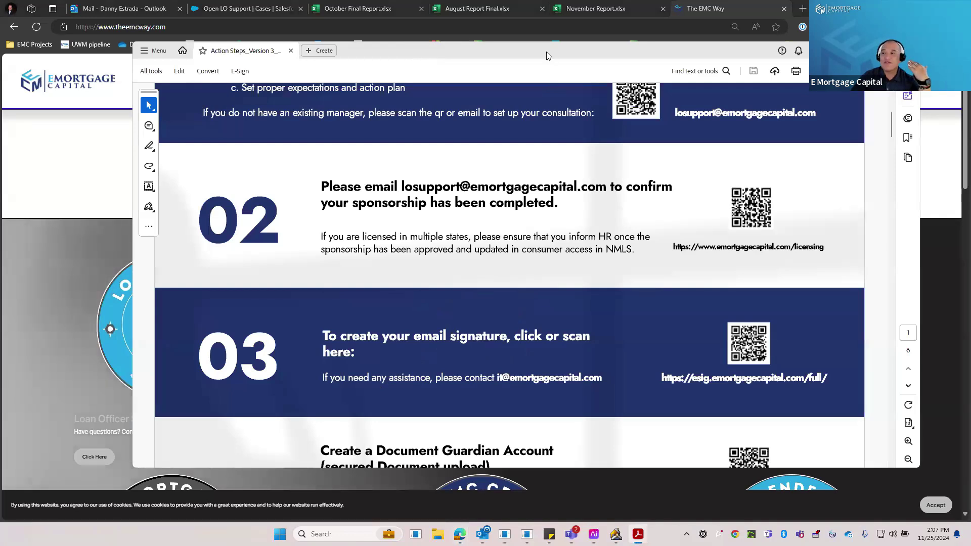
Minimize the Acrobat Action Steps PDF to reveal The EMC Way home page.
{"action": "left_click", "coordinate": [862, 50]}
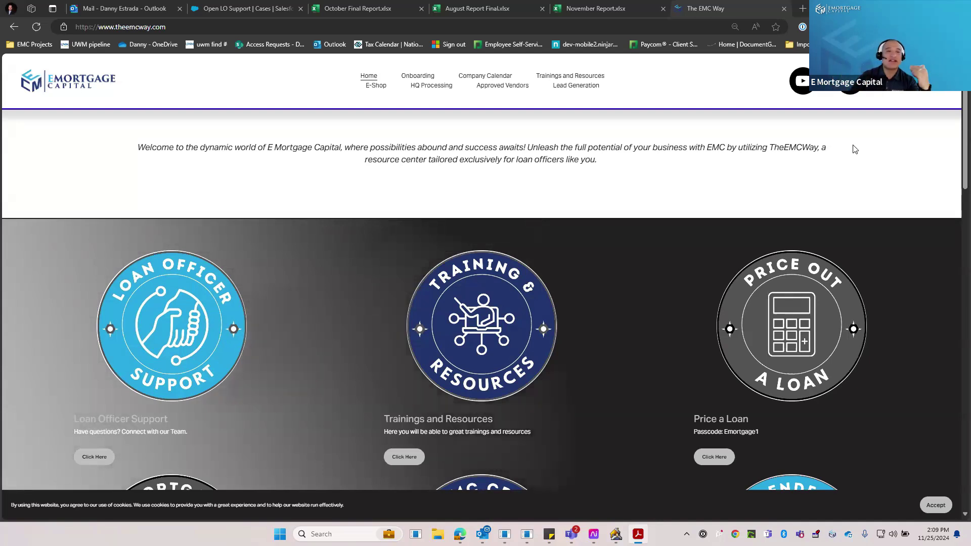
Start a new Outlook email and pop the draft out into a separate window.
{"action": "left_click", "coordinate": [462, 127]}
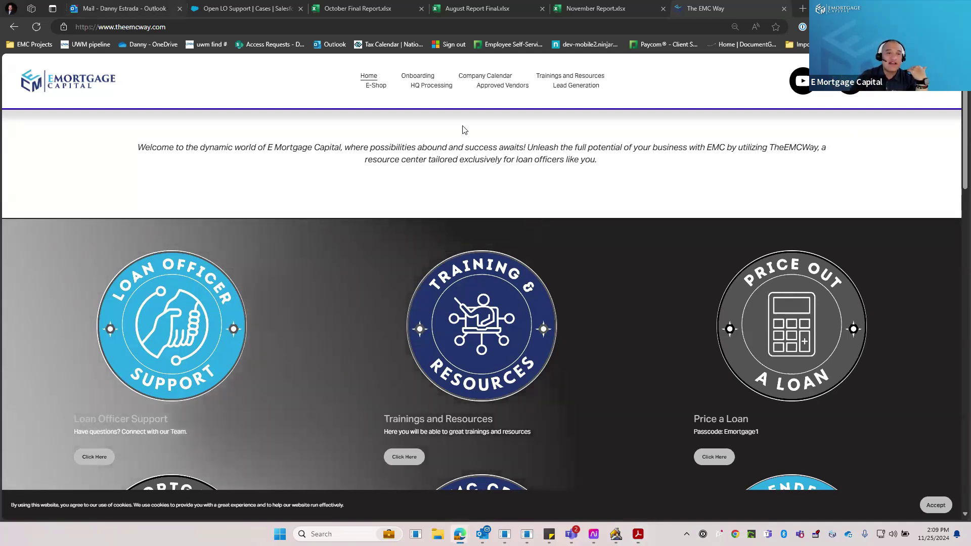
{"action": "key", "text": "ctrl+Tab"}
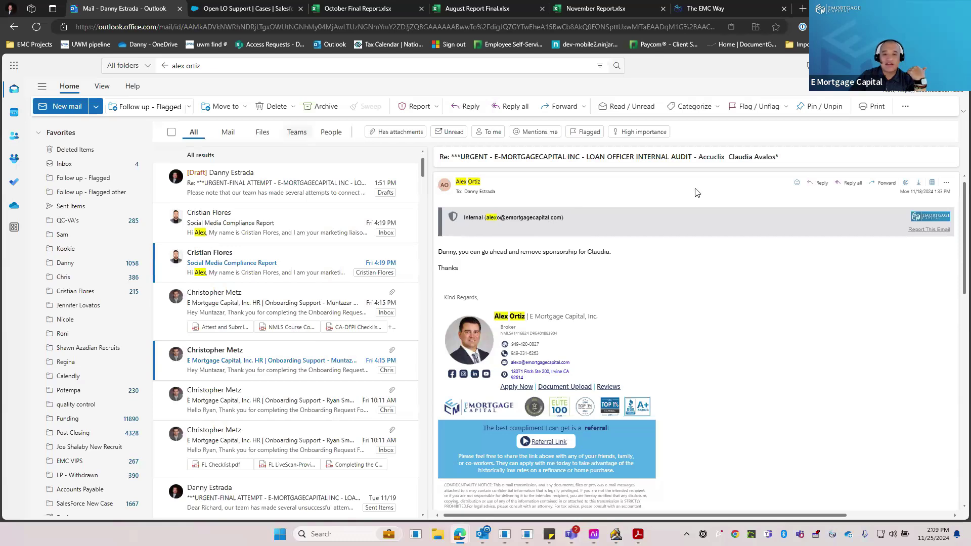
{"action": "key", "text": "n"}
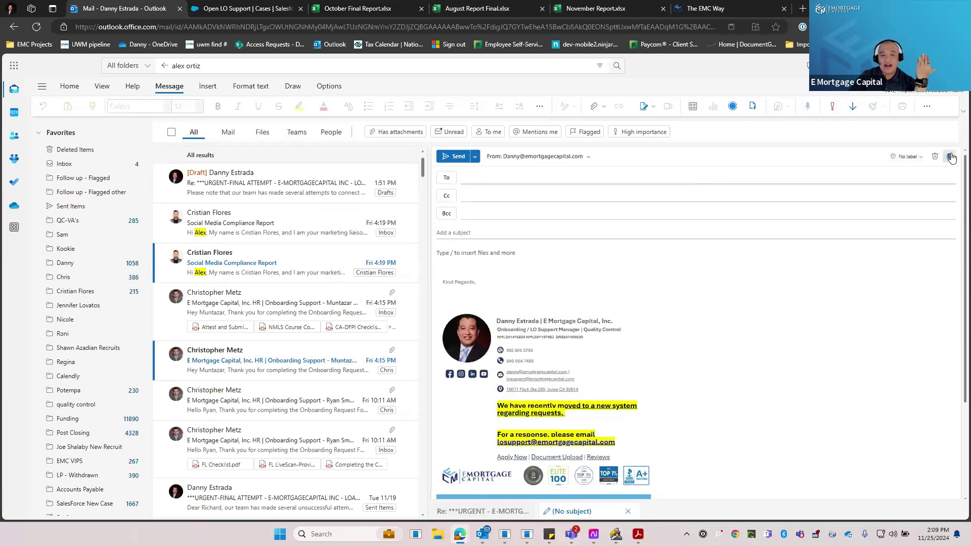
{"action": "left_click", "coordinate": [950, 157]}
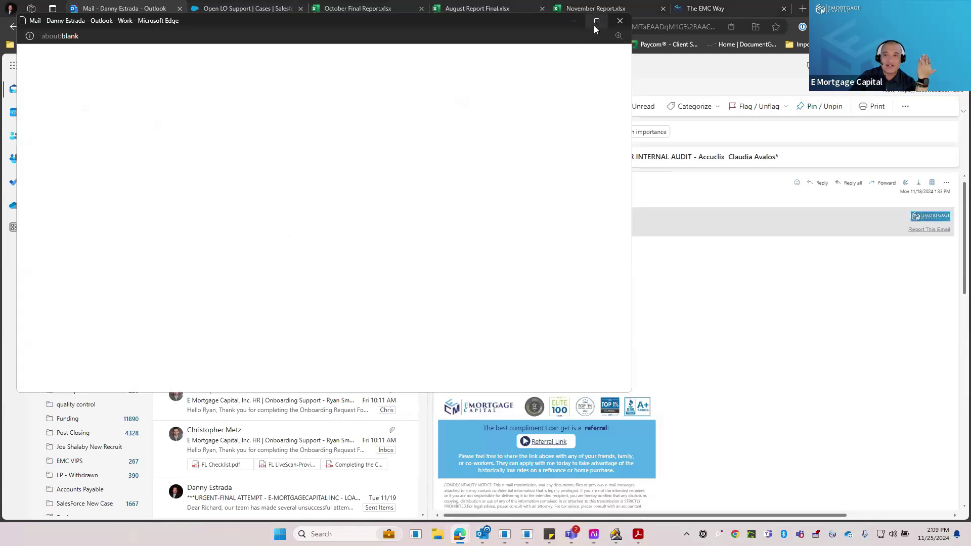
Maximize the draft window and scroll down to the signature.
{"action": "key", "text": "super+Up"}
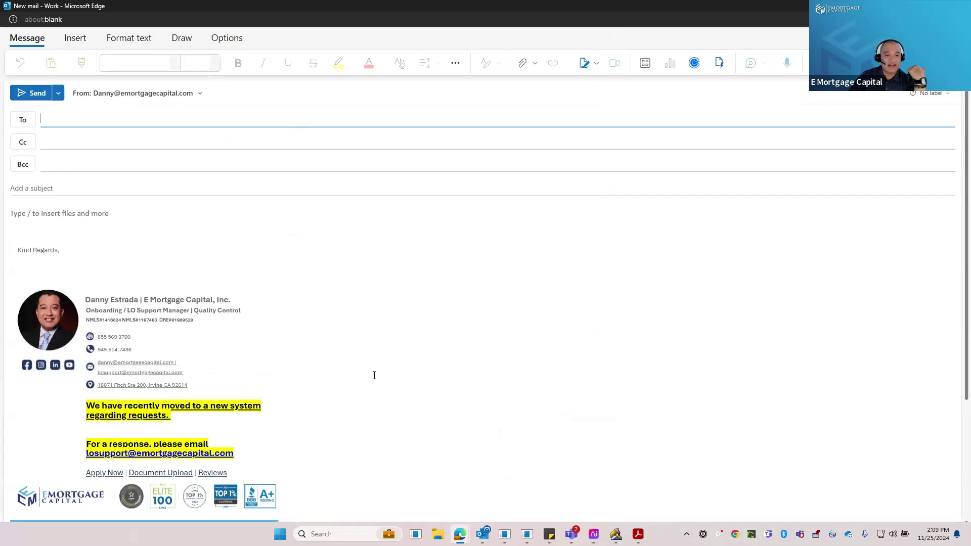
{"action": "scroll", "coordinate": [172, 334], "scroll_direction": "down", "scroll_amount": 2}
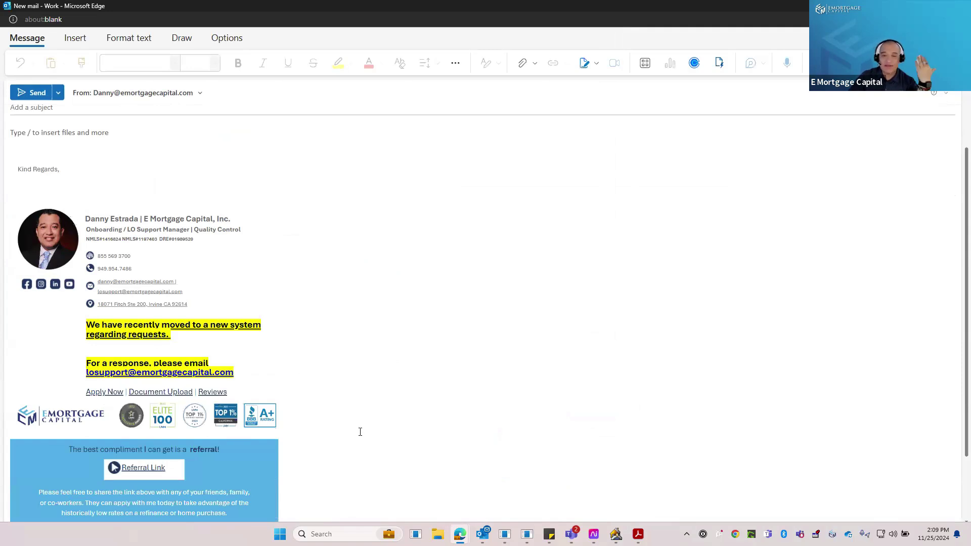
{"action": "scroll", "coordinate": [362, 417], "scroll_direction": "down", "scroll_amount": 1}
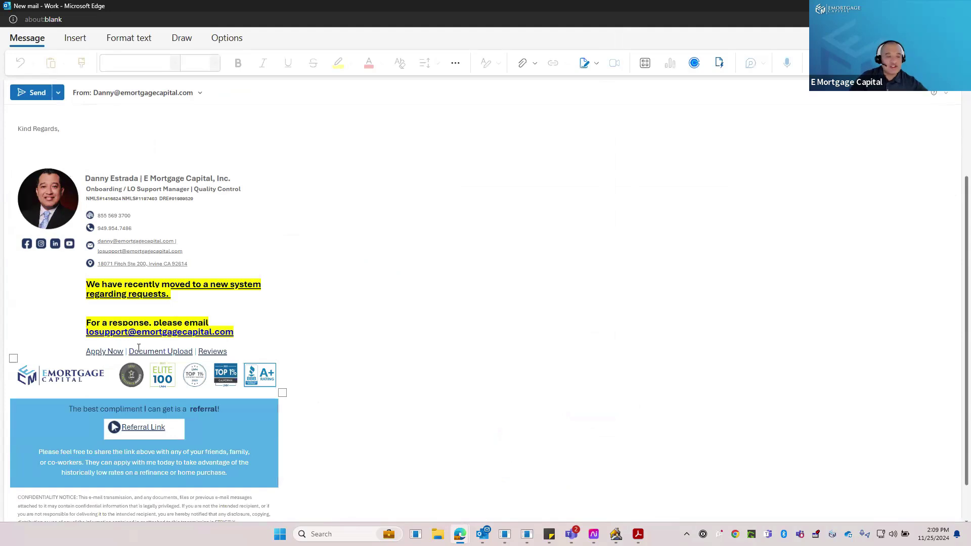
Open the signature's Apply Now and Document Upload links in the browser.
{"action": "left_click", "coordinate": [112, 352]}
{"action": "left_click", "coordinate": [116, 344]}
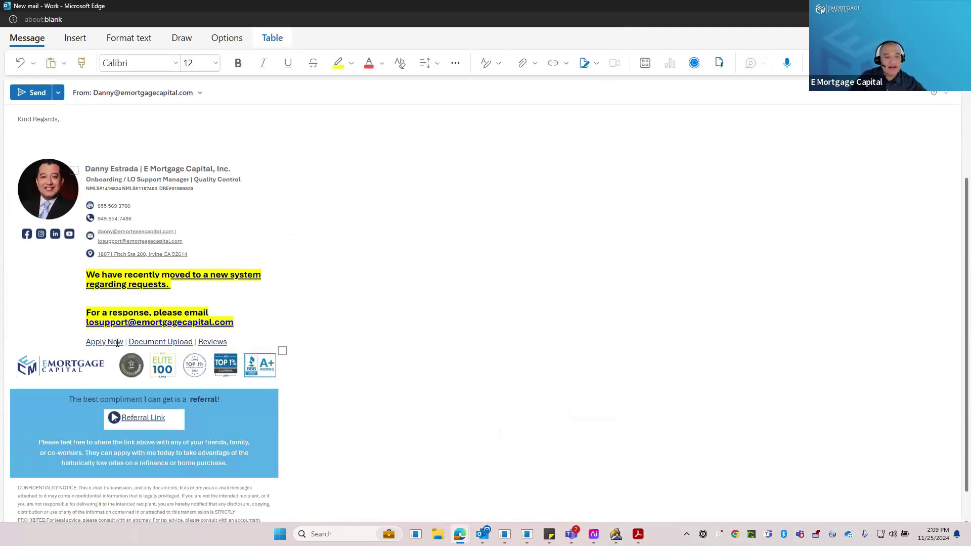
{"action": "left_click", "coordinate": [116, 344], "text": "ctrl"}
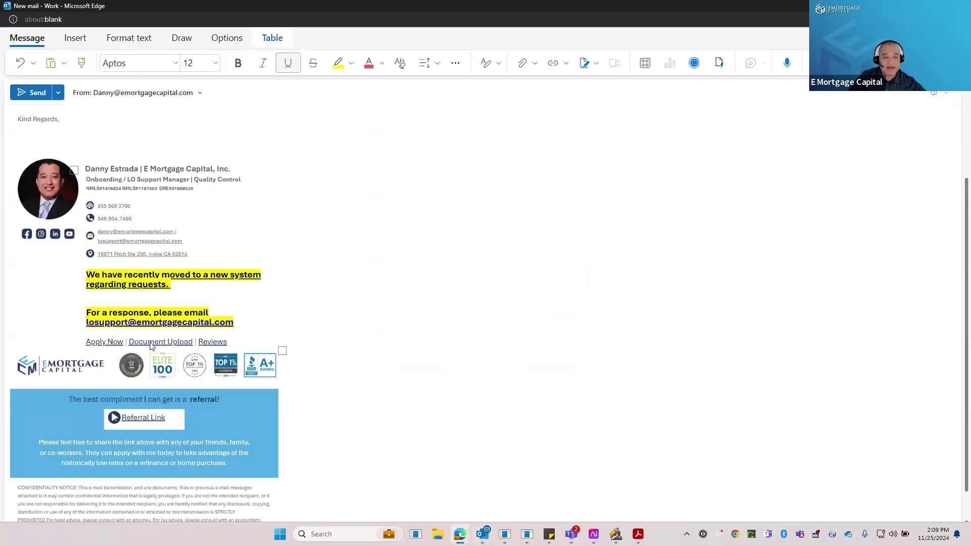
{"action": "left_click", "coordinate": [152, 342], "text": "ctrl"}
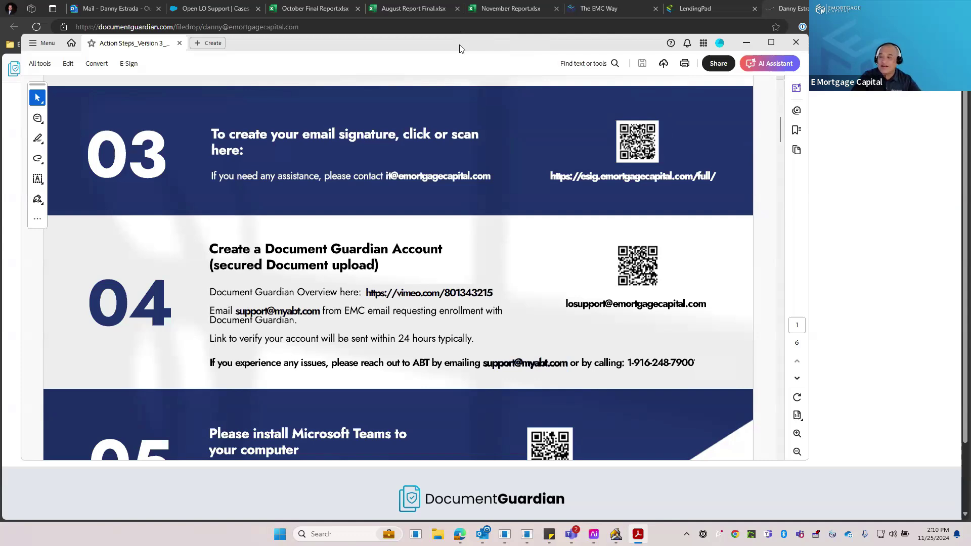
Switch away from Acrobat to show the DocumentGuardian file-drop page in Edge.
{"action": "key", "text": "alt+Tab"}
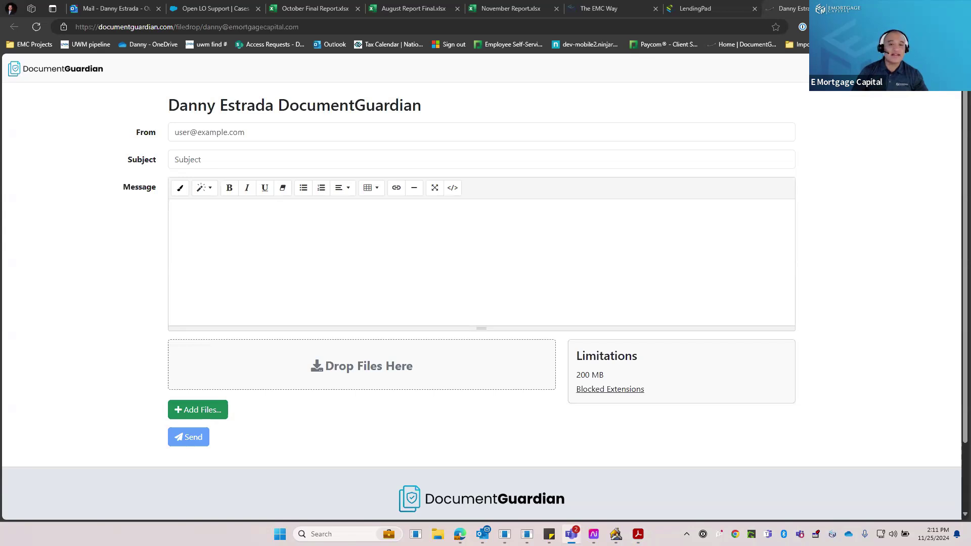
Switch to Microsoft Teams, showing the Sales team's General channel posts.
{"action": "key", "text": "alt+Tab"}
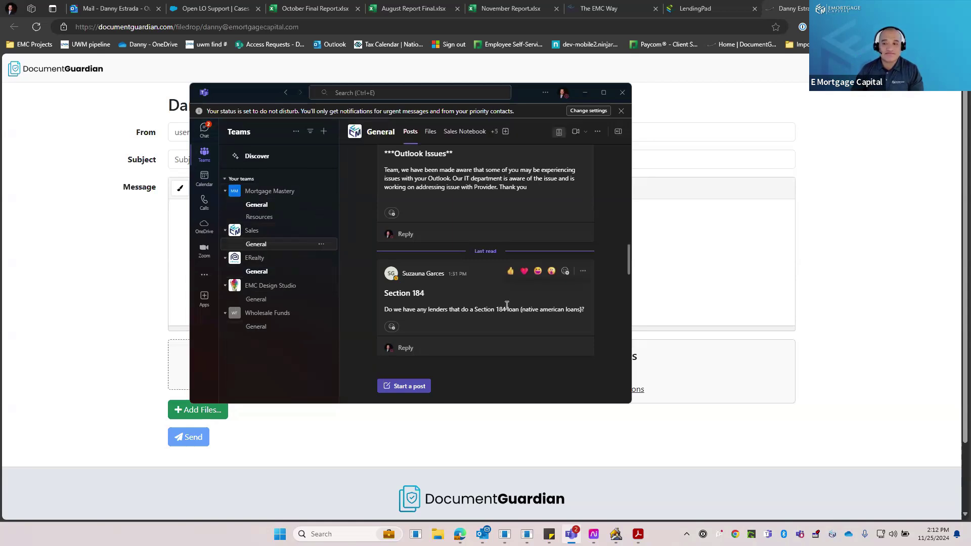
Scroll up through the Sales General channel to read older lender-question posts.
{"action": "scroll", "coordinate": [506, 310], "scroll_direction": "up", "scroll_amount": 5}
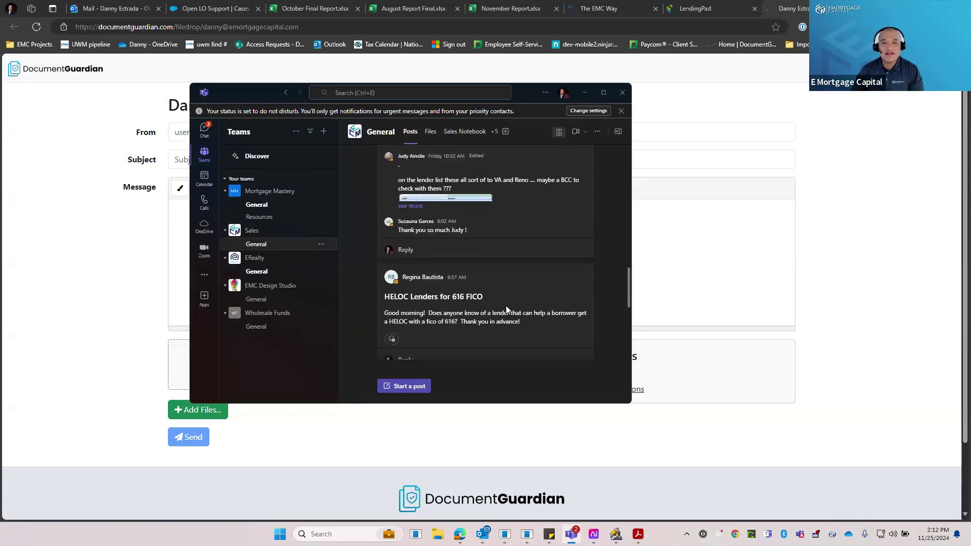
{"action": "scroll", "coordinate": [506, 310], "scroll_direction": "up", "scroll_amount": 5}
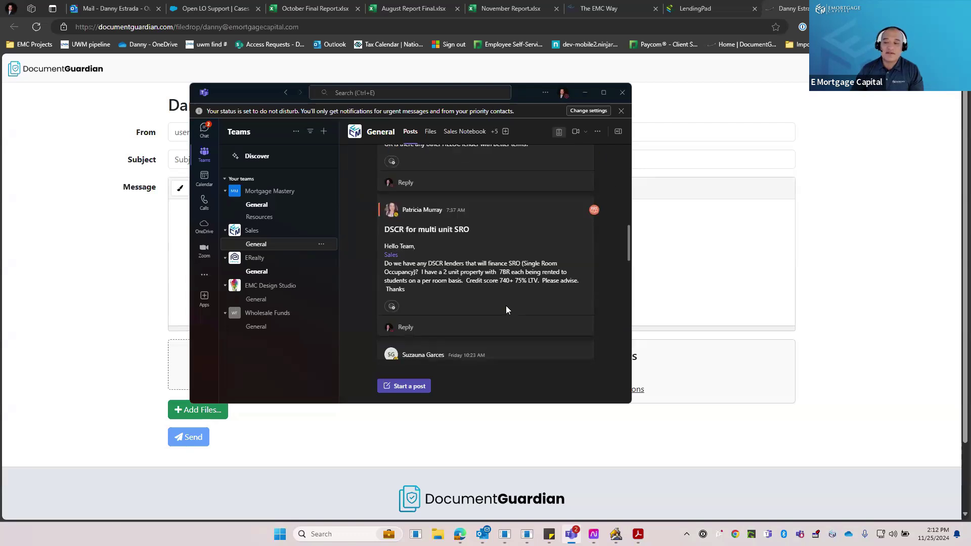
{"action": "scroll", "coordinate": [506, 310], "scroll_direction": "up", "scroll_amount": 8}
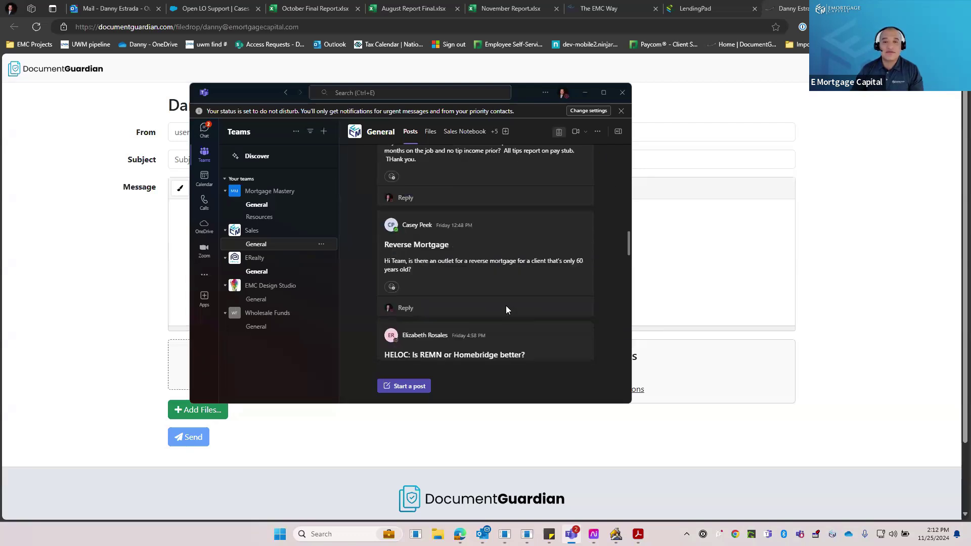
{"action": "scroll", "coordinate": [506, 310], "scroll_direction": "up", "scroll_amount": 5}
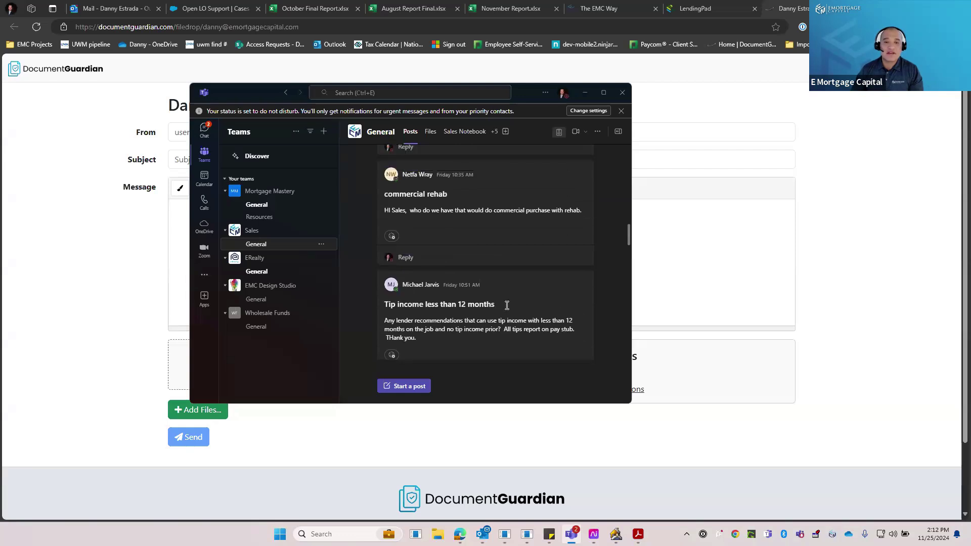
{"action": "scroll", "coordinate": [506, 310], "scroll_direction": "up", "scroll_amount": 5}
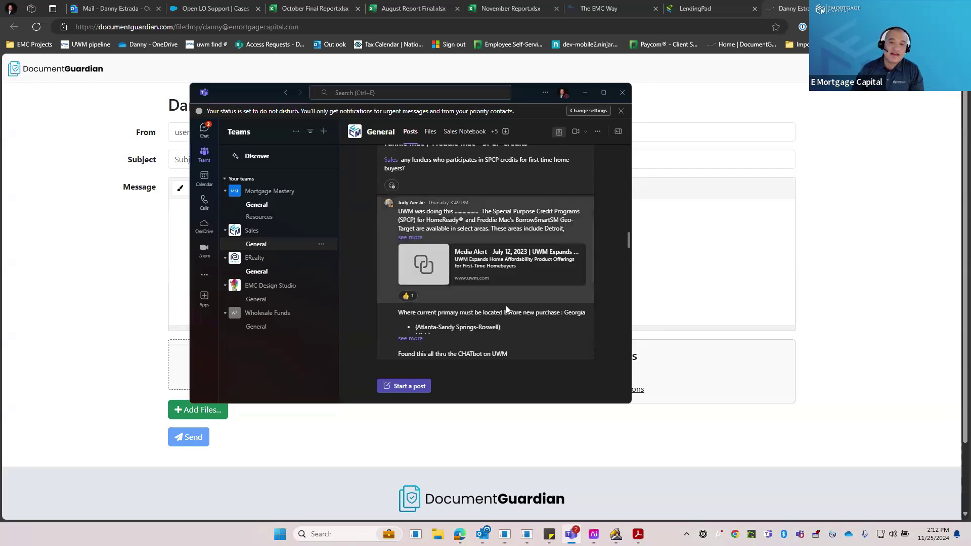
{"action": "scroll", "coordinate": [506, 305], "scroll_direction": "up", "scroll_amount": 5}
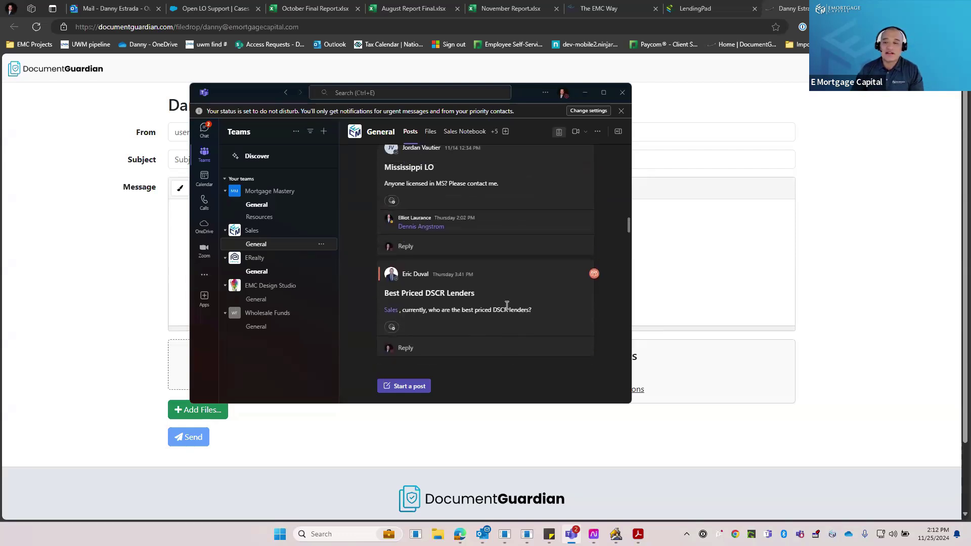
{"action": "scroll", "coordinate": [506, 305], "scroll_direction": "up", "scroll_amount": 2}
{"action": "scroll", "coordinate": [506, 306], "scroll_direction": "up", "scroll_amount": 3}
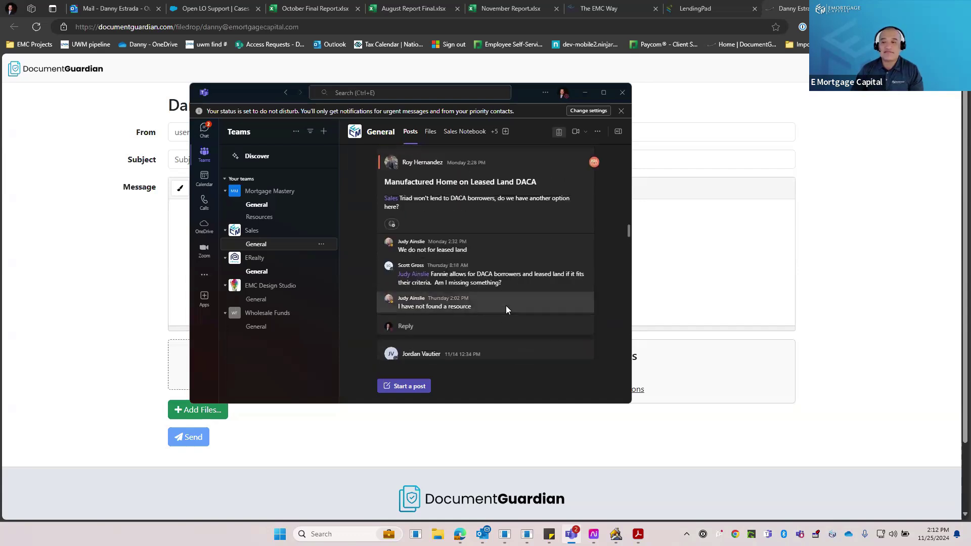
{"action": "scroll", "coordinate": [505, 307], "scroll_direction": "up", "scroll_amount": 5}
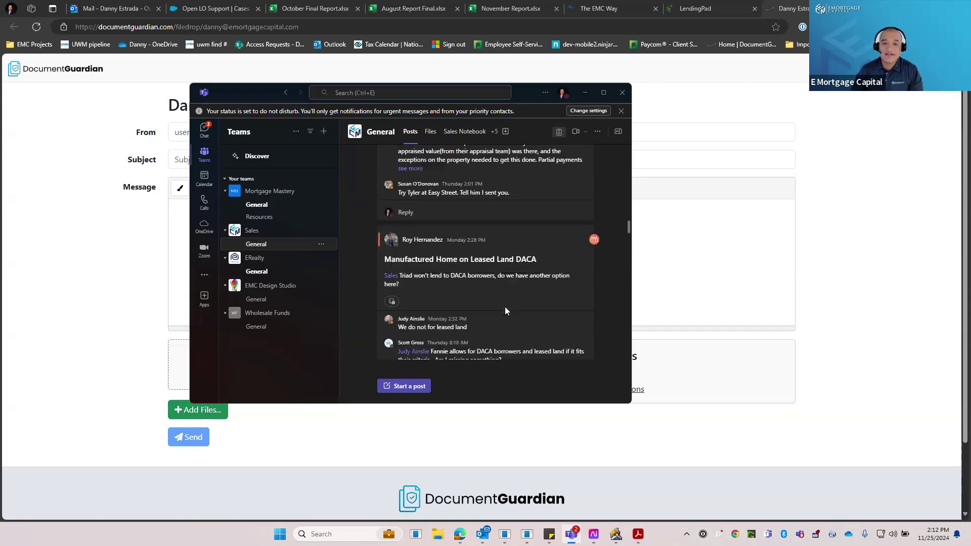
{"action": "scroll", "coordinate": [505, 306], "scroll_direction": "up", "scroll_amount": 6}
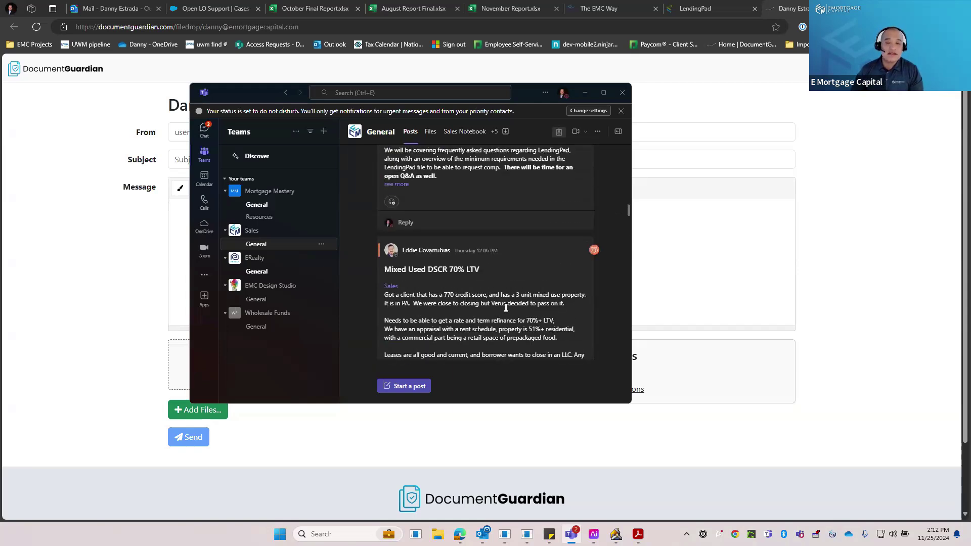
{"action": "scroll", "coordinate": [506, 307], "scroll_direction": "up", "scroll_amount": 8}
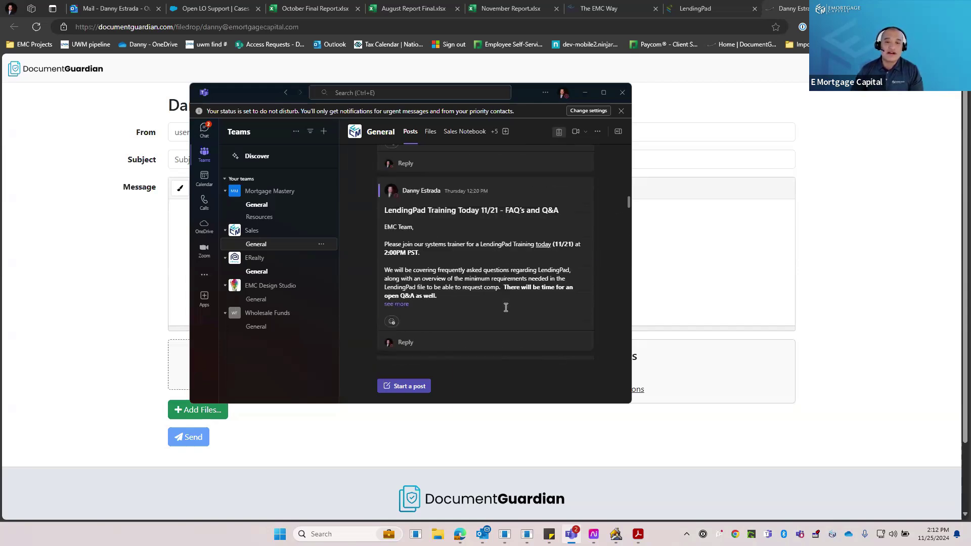
{"action": "scroll", "coordinate": [505, 308], "scroll_direction": "up", "scroll_amount": 6}
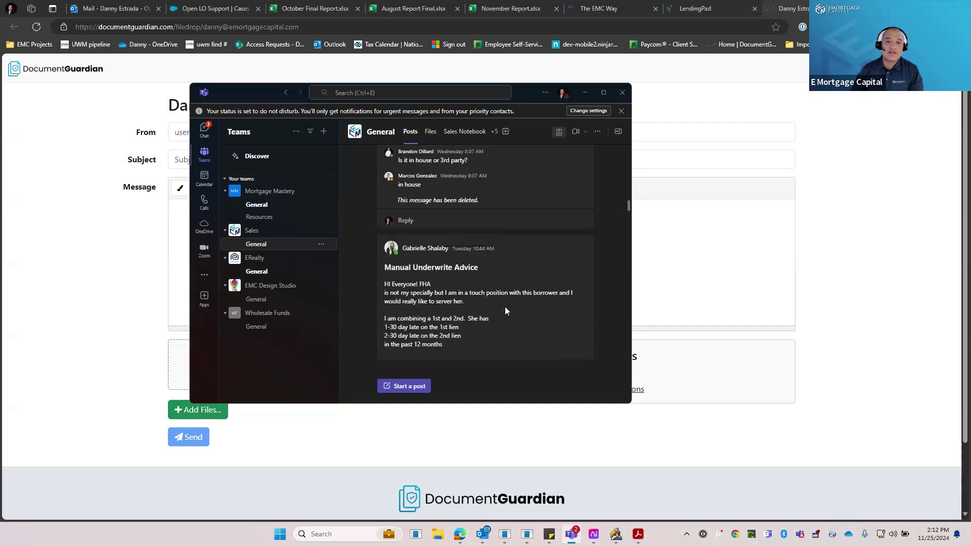
{"action": "scroll", "coordinate": [505, 306], "scroll_direction": "up", "scroll_amount": 8}
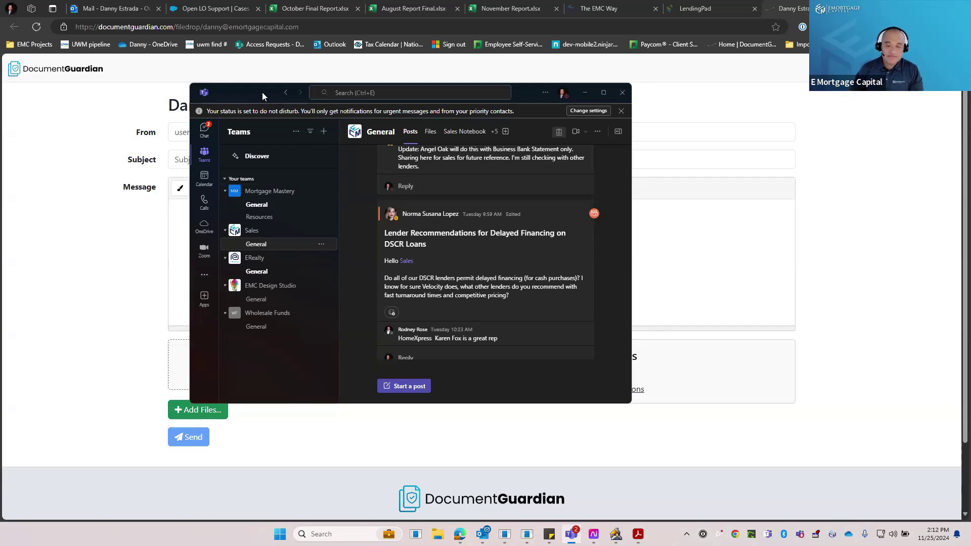
Switch from Teams back to the empty DocumentGuardian file-drop page.
{"action": "key", "text": "alt+Tab"}
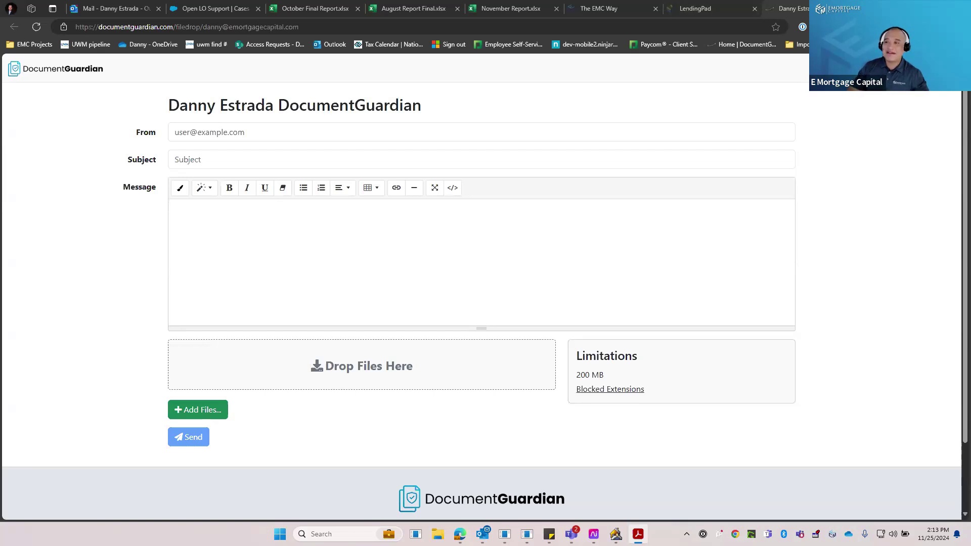
Search the web for 'microsoft teams installation' in a new tab.
{"action": "key", "text": "ctrl+t"}
{"action": "type", "text": "mic"}
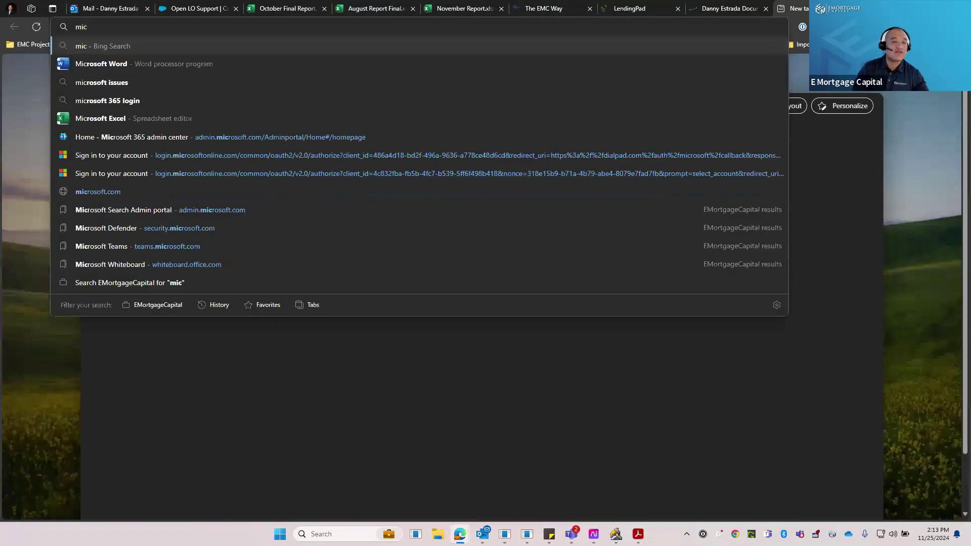
{"action": "type", "text": "ro"}
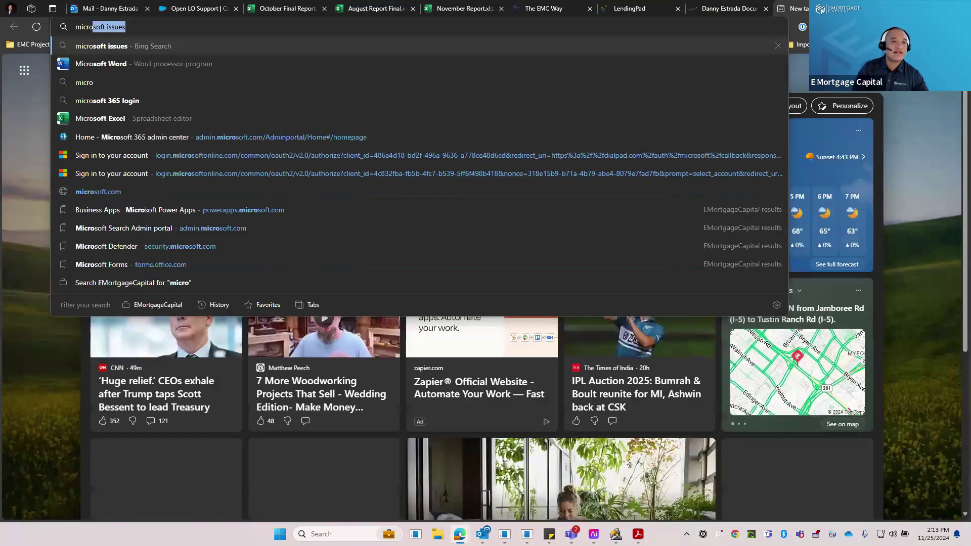
{"action": "type", "text": "soft teams insta"}
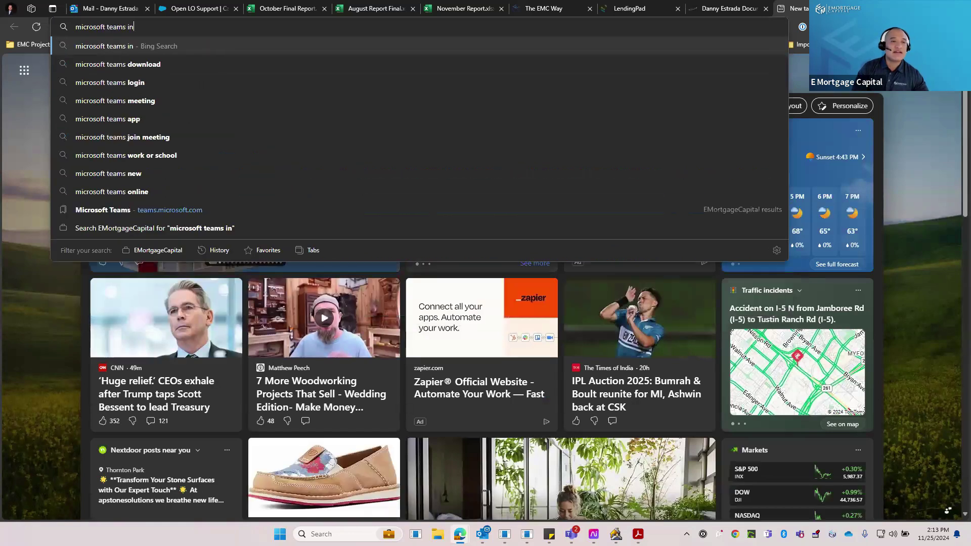
{"action": "type", "text": "llation"}
{"action": "key", "text": "Return"}
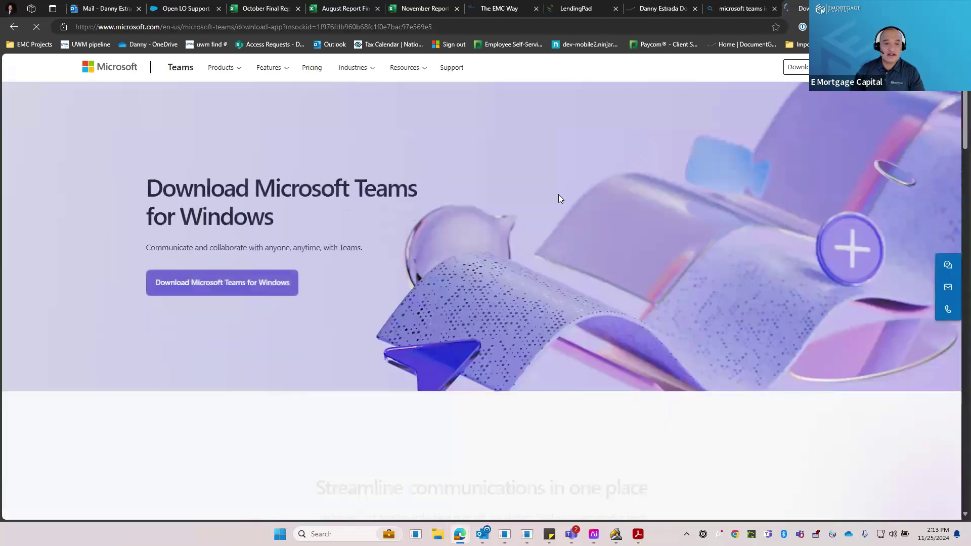
Open the Download Microsoft Teams for Windows page and browse its download offer.
{"action": "scroll", "coordinate": [397, 258], "scroll_direction": "down", "scroll_amount": 8}
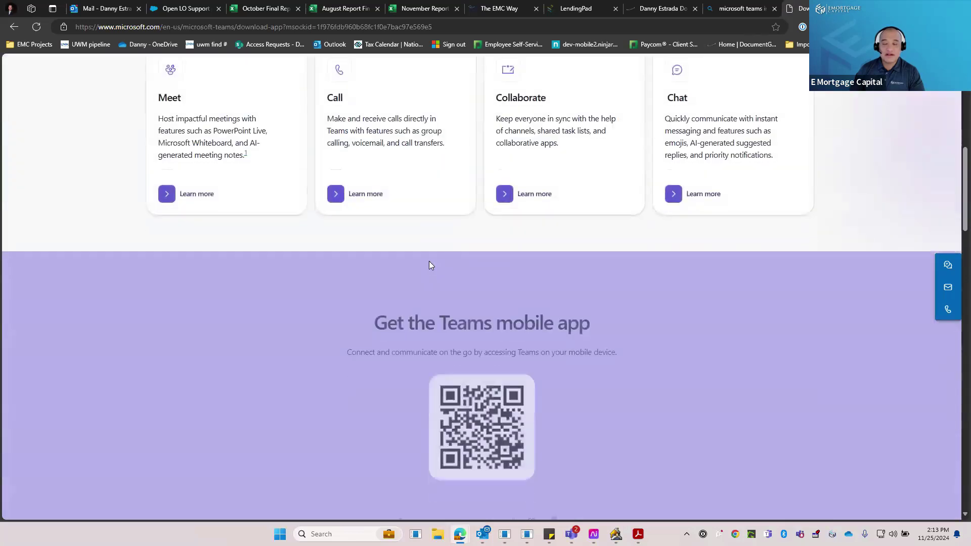
{"action": "scroll", "coordinate": [429, 265], "scroll_direction": "up", "scroll_amount": 5}
{"action": "scroll", "coordinate": [429, 264], "scroll_direction": "up", "scroll_amount": 4}
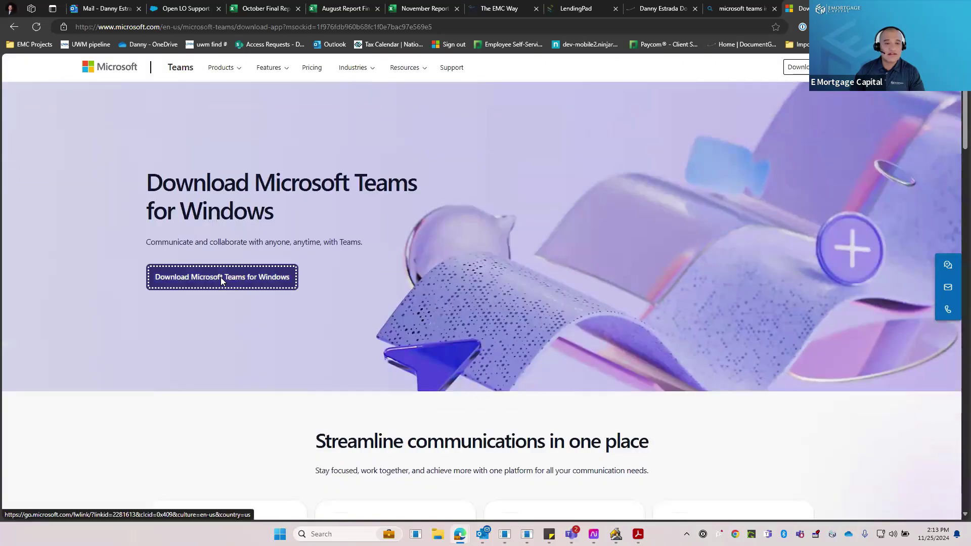
{"action": "left_click", "coordinate": [221, 281]}
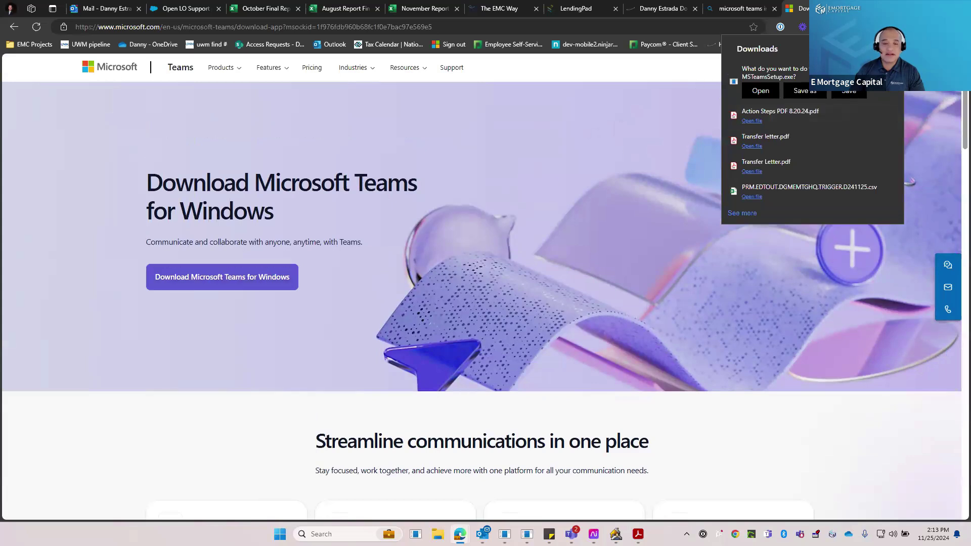
{"action": "scroll", "coordinate": [592, 287], "scroll_direction": "down", "scroll_amount": 15}
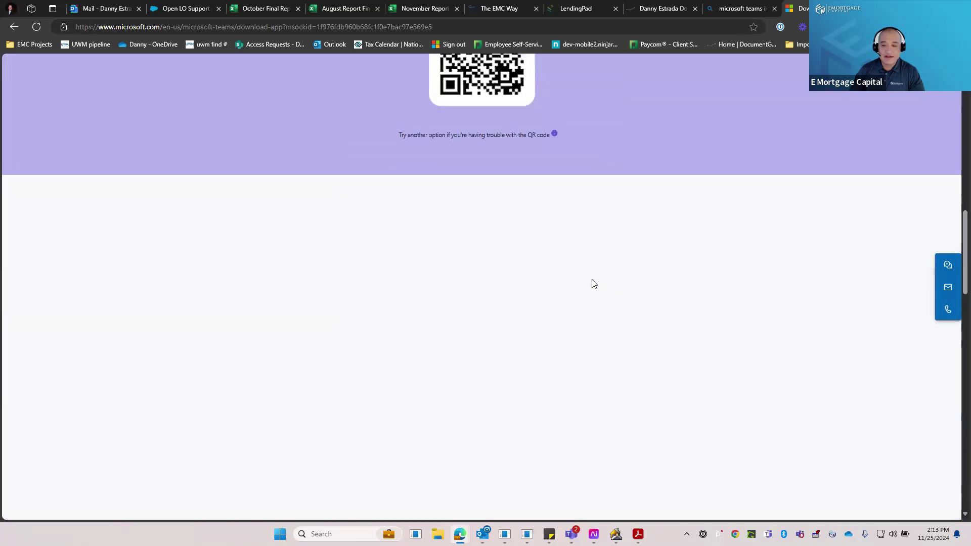
{"action": "scroll", "coordinate": [593, 281], "scroll_direction": "down", "scroll_amount": 15}
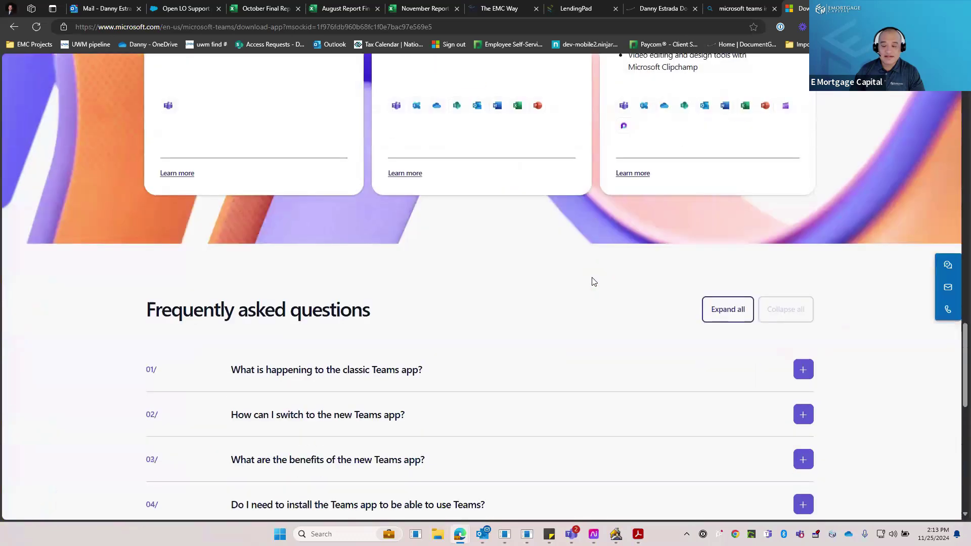
{"action": "scroll", "coordinate": [594, 279], "scroll_direction": "down", "scroll_amount": 3}
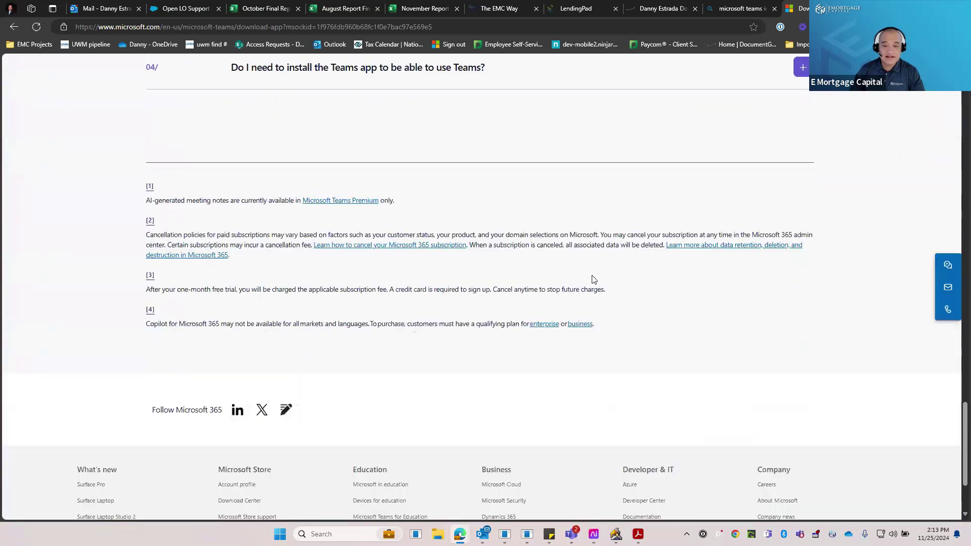
{"action": "scroll", "coordinate": [593, 278], "scroll_direction": "down", "scroll_amount": 3}
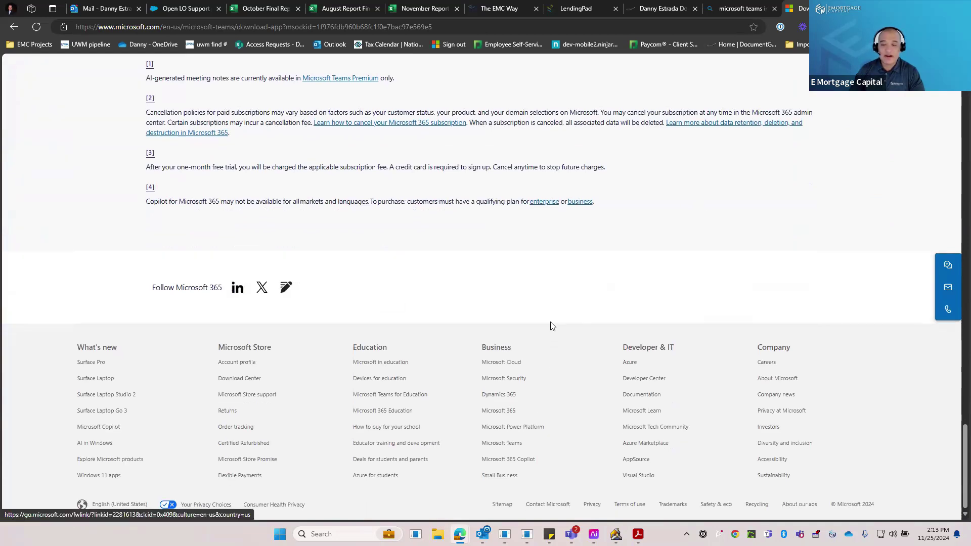
{"action": "scroll", "coordinate": [551, 327], "scroll_direction": "up", "scroll_amount": 4}
{"action": "scroll", "coordinate": [554, 330], "scroll_direction": "up", "scroll_amount": 15}
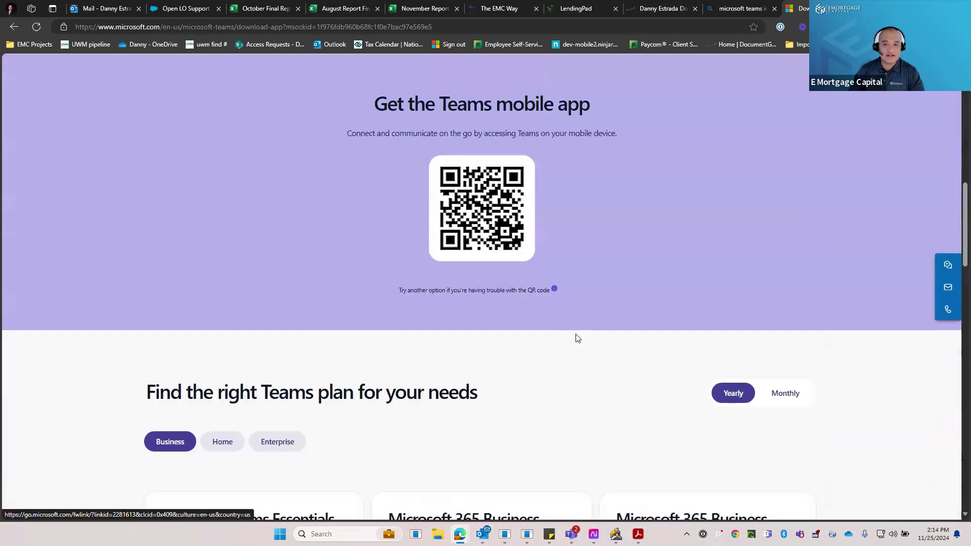
{"action": "scroll", "coordinate": [580, 336], "scroll_direction": "up", "scroll_amount": 6}
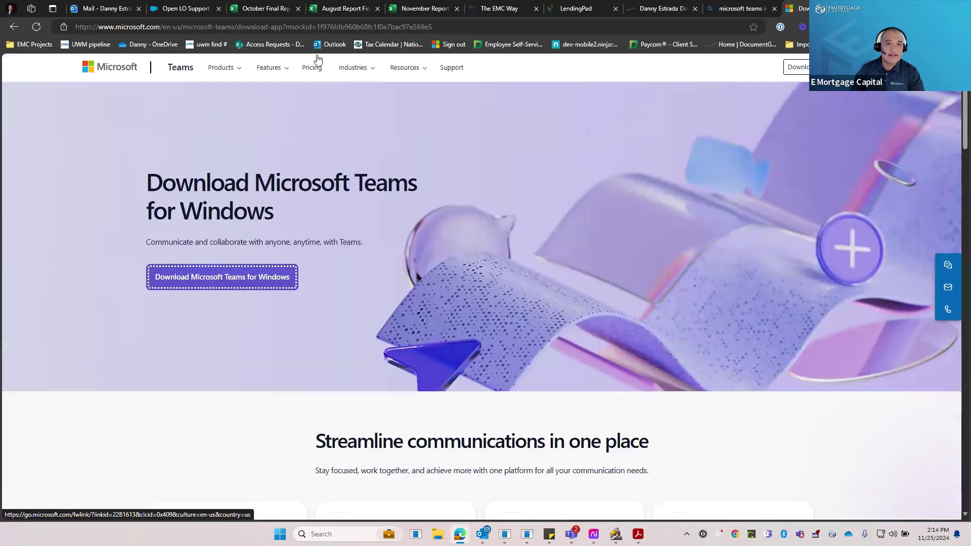
Look at the Teams support page, then return to review the download page's pricing and FAQs.
{"action": "left_click", "coordinate": [445, 67]}
{"action": "left_click", "coordinate": [763, 68]}
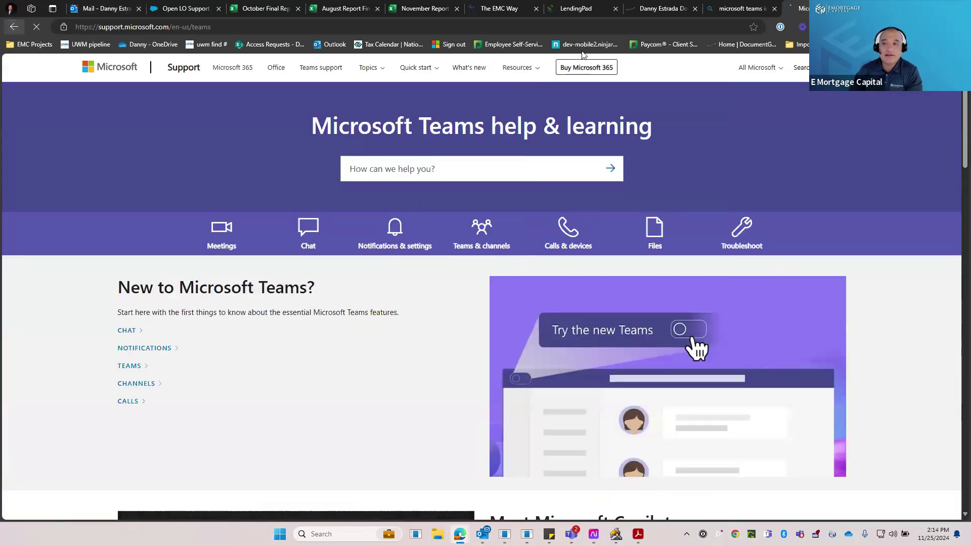
{"action": "key", "text": "alt+Left"}
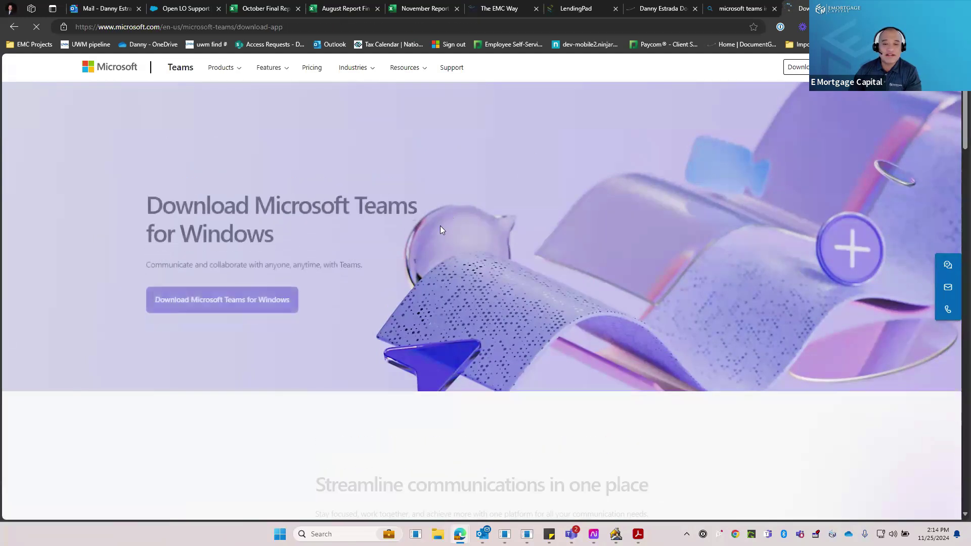
{"action": "scroll", "coordinate": [430, 242], "scroll_direction": "down", "scroll_amount": 5}
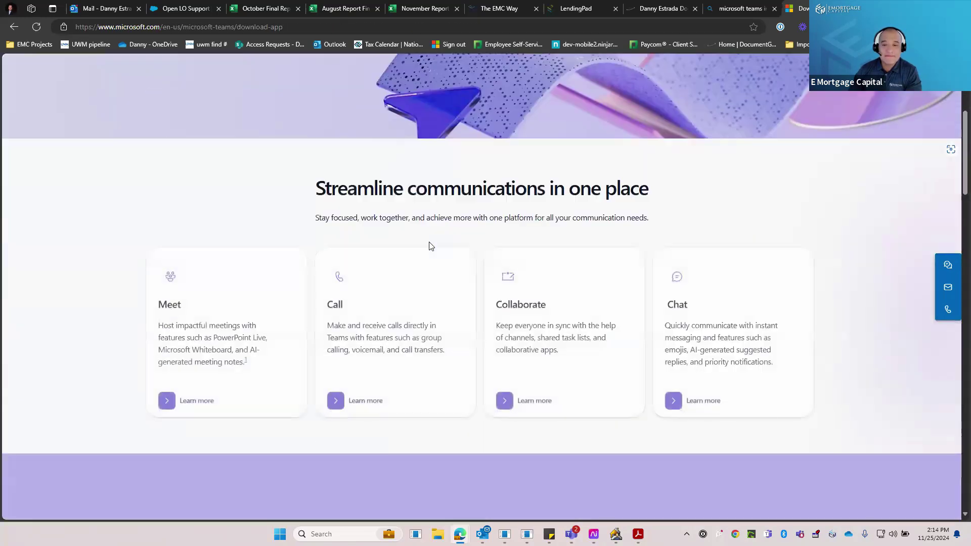
{"action": "scroll", "coordinate": [430, 245], "scroll_direction": "down", "scroll_amount": 3}
{"action": "scroll", "coordinate": [431, 246], "scroll_direction": "down", "scroll_amount": 8}
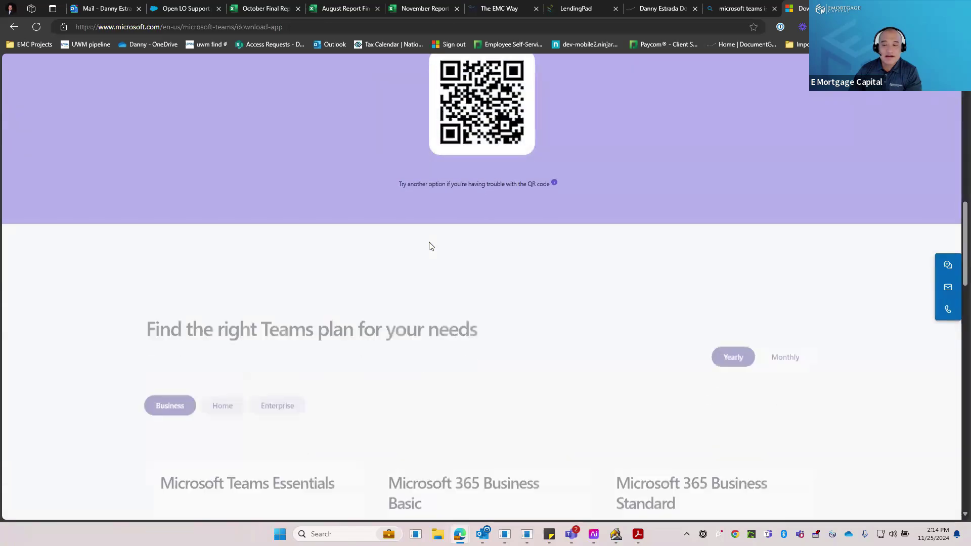
{"action": "scroll", "coordinate": [431, 246], "scroll_direction": "down", "scroll_amount": 10}
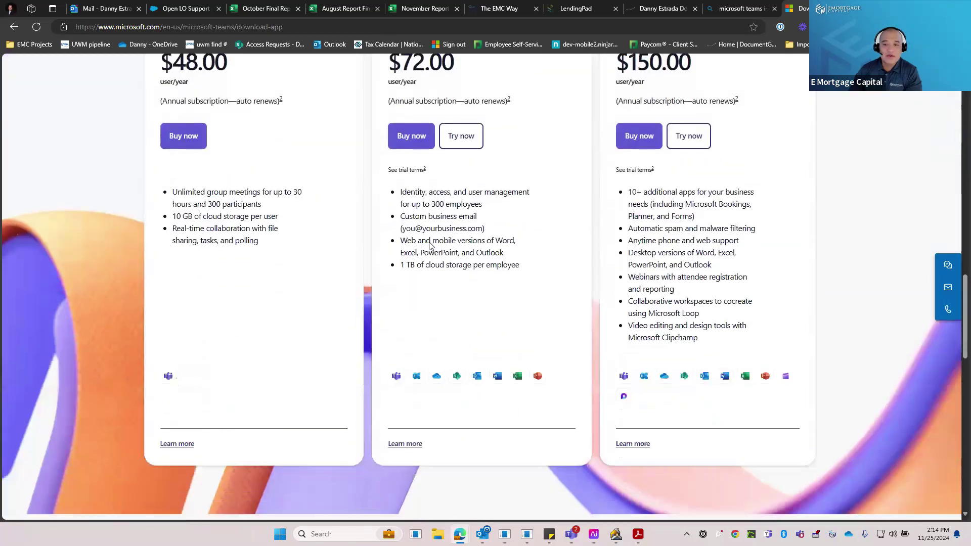
{"action": "scroll", "coordinate": [431, 246], "scroll_direction": "down", "scroll_amount": 5}
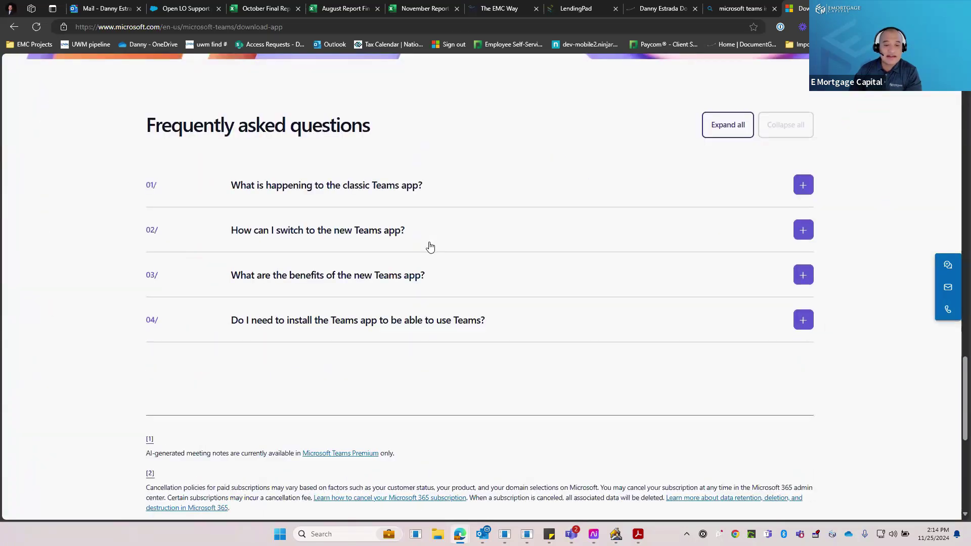
{"action": "scroll", "coordinate": [430, 246], "scroll_direction": "down", "scroll_amount": 3}
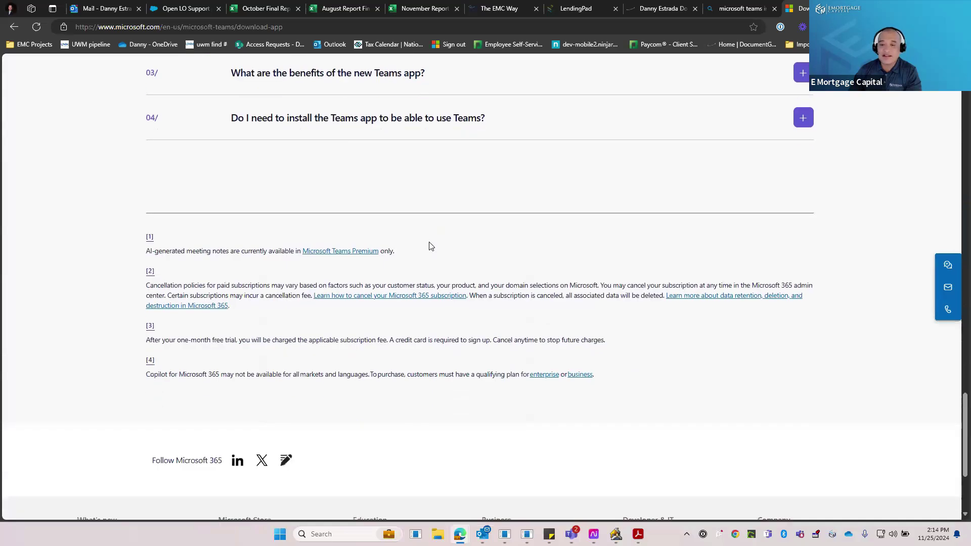
{"action": "scroll", "coordinate": [505, 319], "scroll_direction": "up", "scroll_amount": 15}
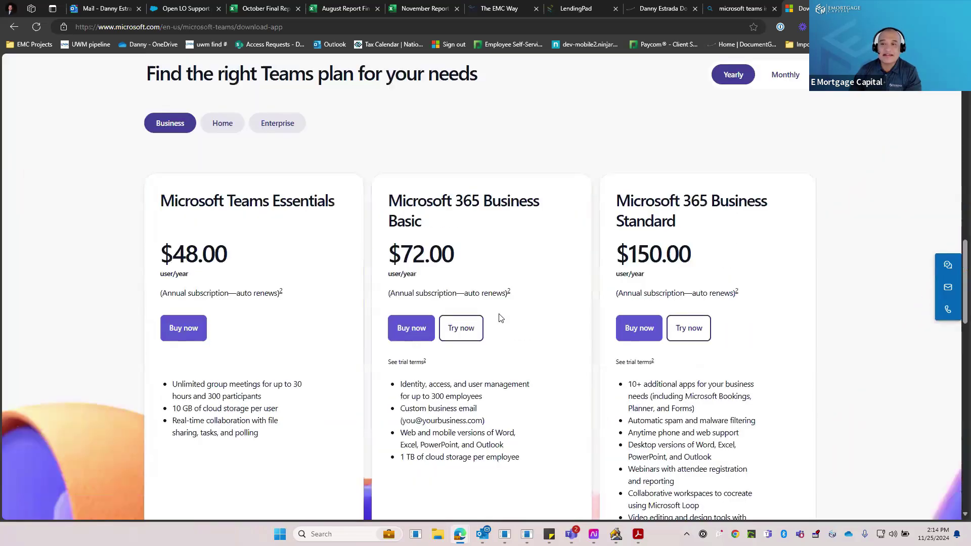
{"action": "scroll", "coordinate": [499, 311], "scroll_direction": "up", "scroll_amount": 10}
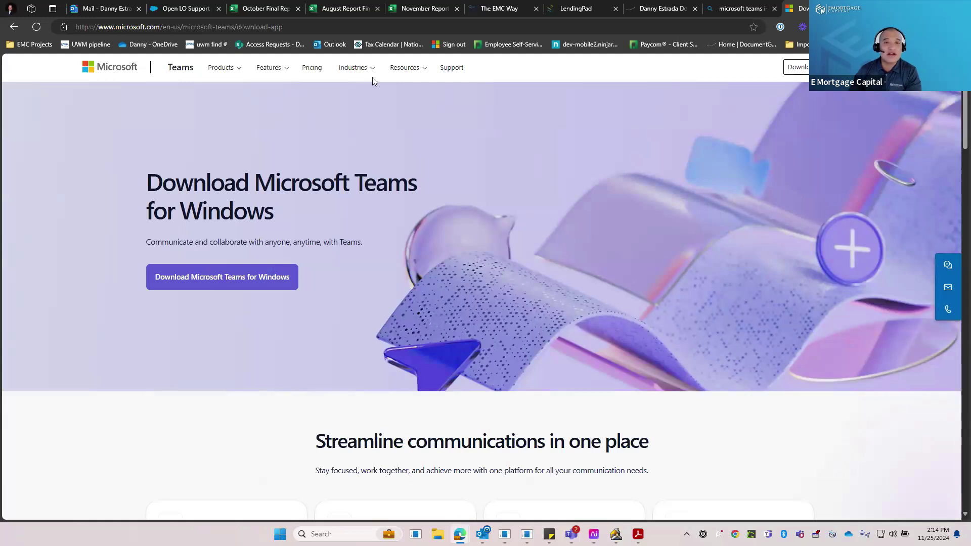
Check the site's Teams resources, close the Teams download tab, and switch back to The EMC Way tab.
{"action": "left_click", "coordinate": [398, 79]}
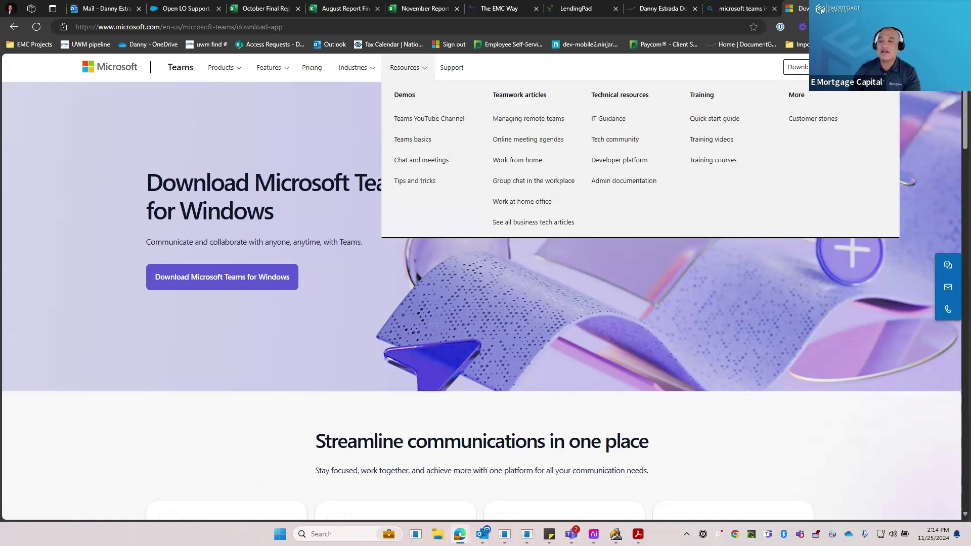
{"action": "key", "text": "ctrl+w"}
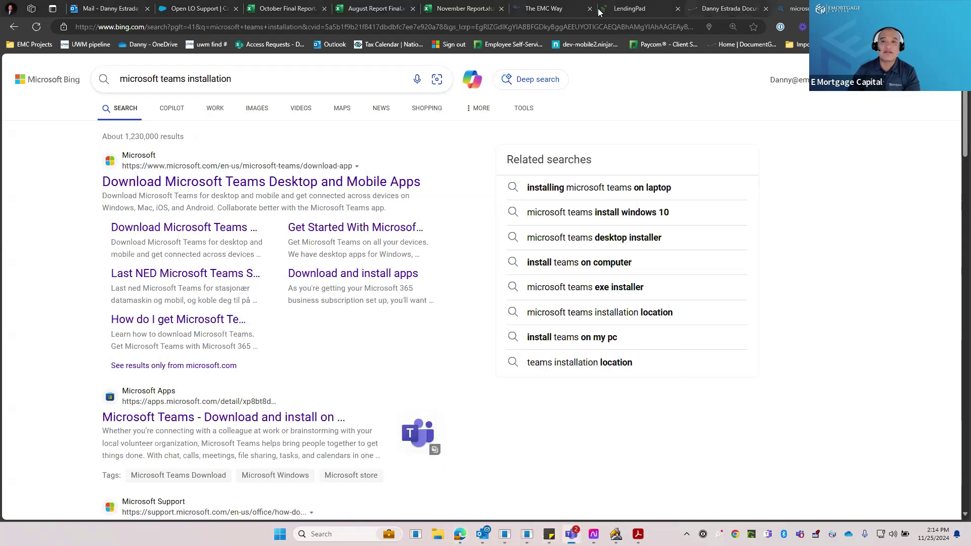
{"action": "key", "text": "ctrl+6"}
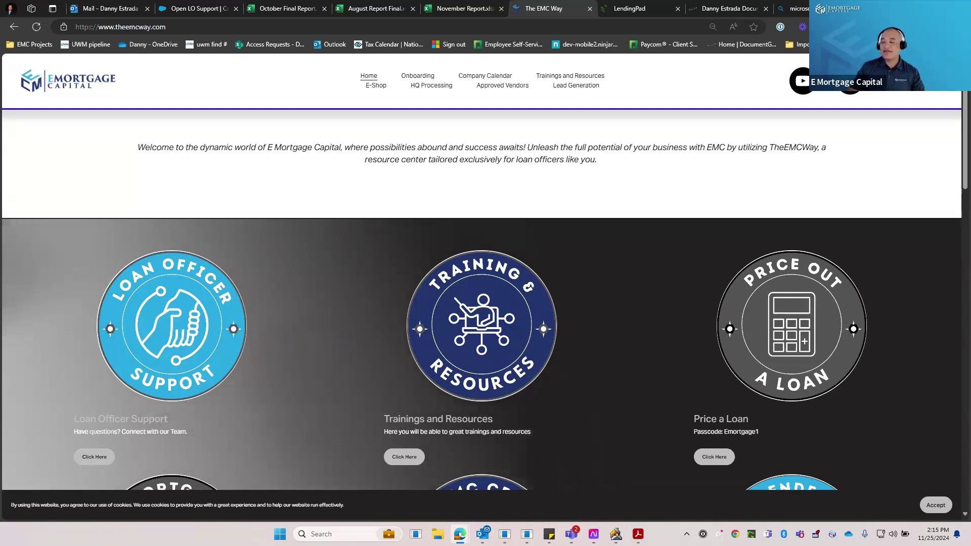
Bring the Teams Sales channel forward, scroll up its feed, then switch back to the EMC Way site.
{"action": "key", "text": "alt+Tab"}
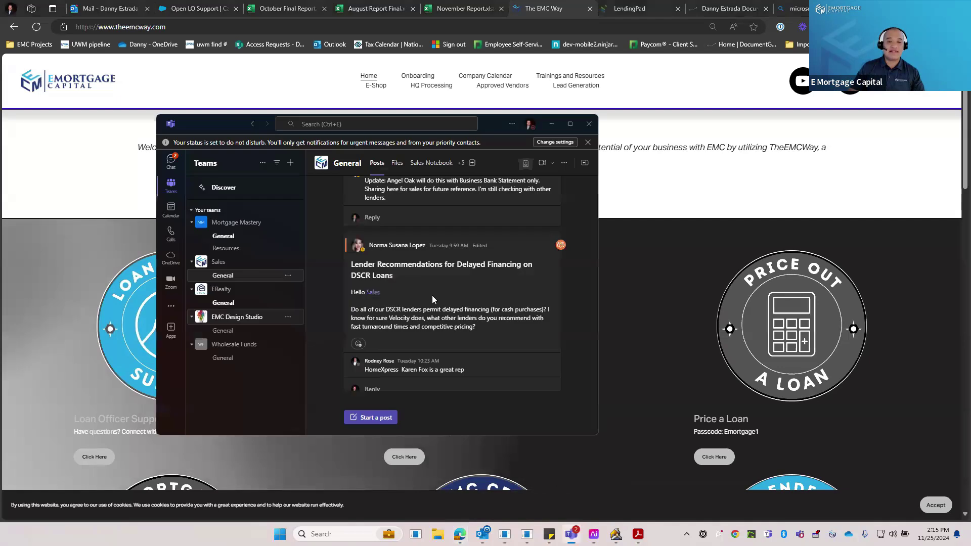
{"action": "scroll", "coordinate": [436, 303], "scroll_direction": "up", "scroll_amount": 10}
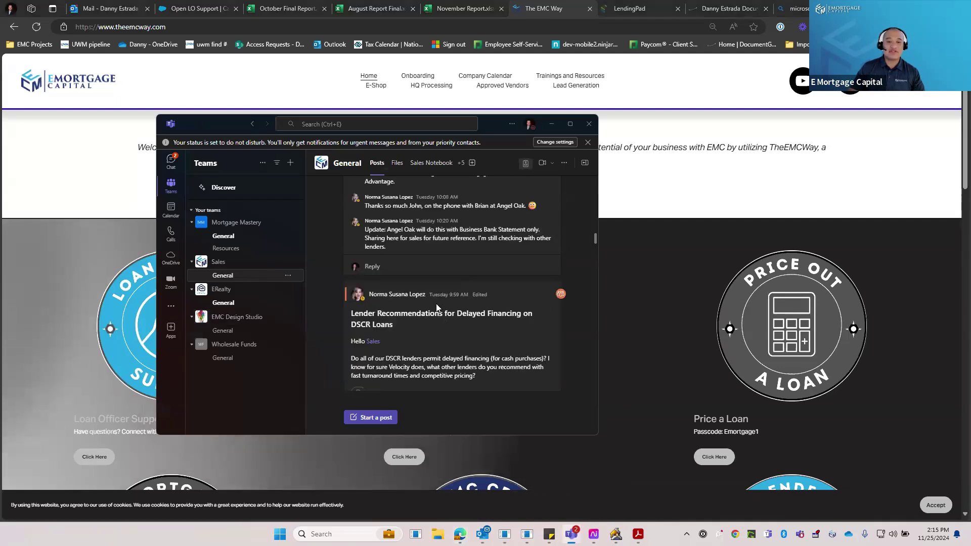
{"action": "scroll", "coordinate": [436, 303], "scroll_direction": "up", "scroll_amount": 10}
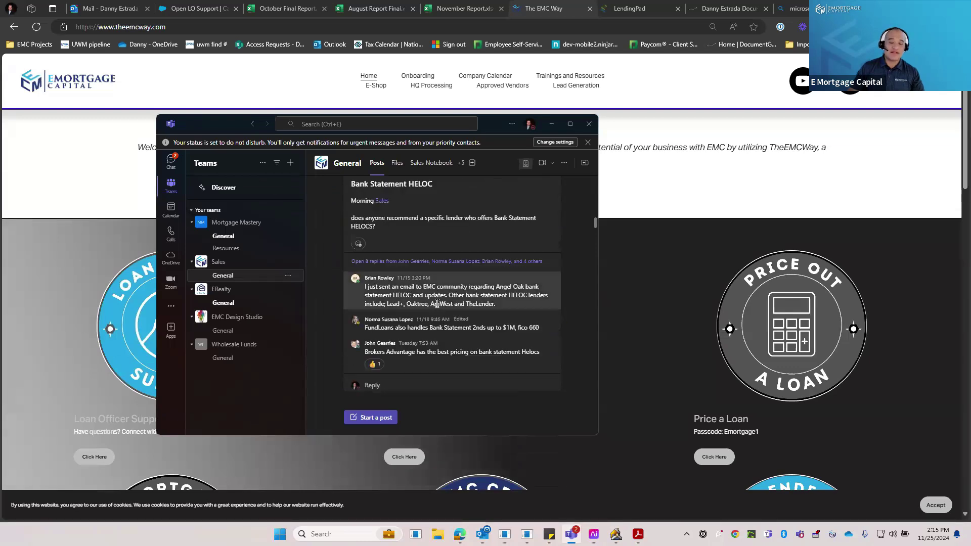
{"action": "scroll", "coordinate": [439, 301], "scroll_direction": "up", "scroll_amount": 3}
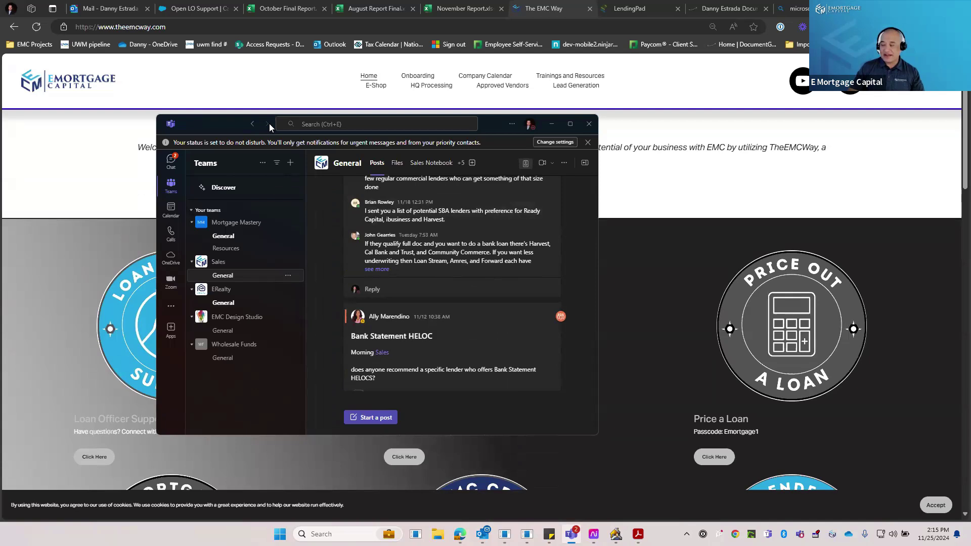
{"action": "key", "text": "alt+Tab"}
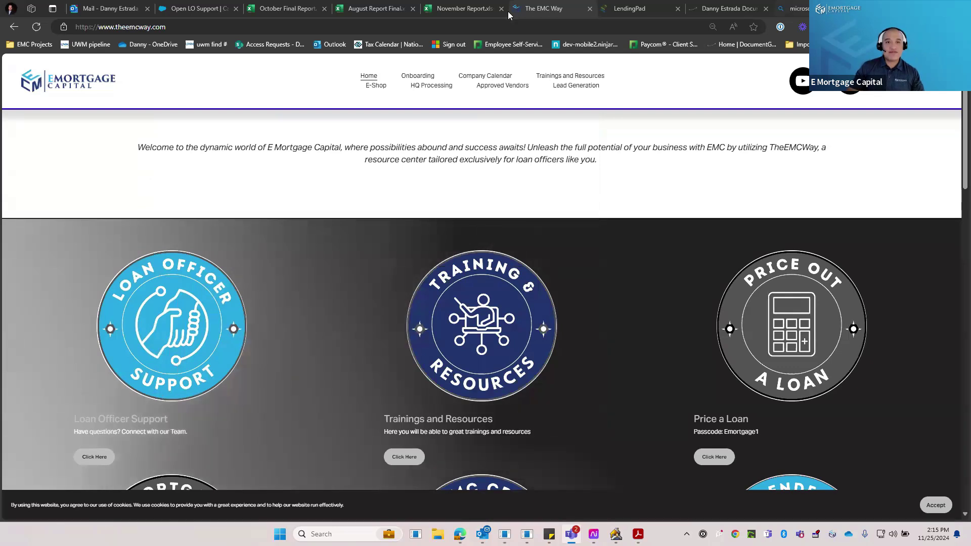
Sign in to LendingPad at prod.lendingpad.com using the saved autofill login.
{"action": "left_click", "coordinate": [653, 11]}
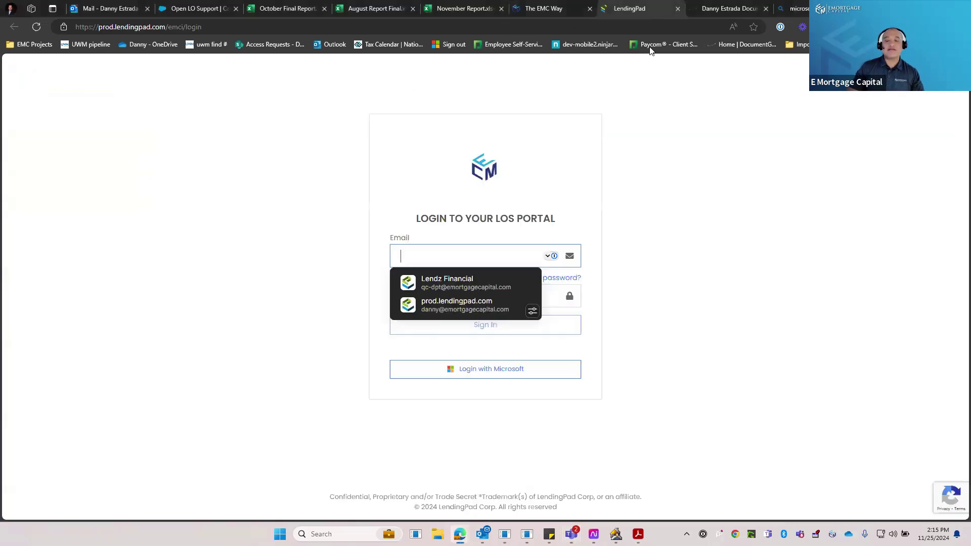
{"action": "left_click", "coordinate": [470, 305]}
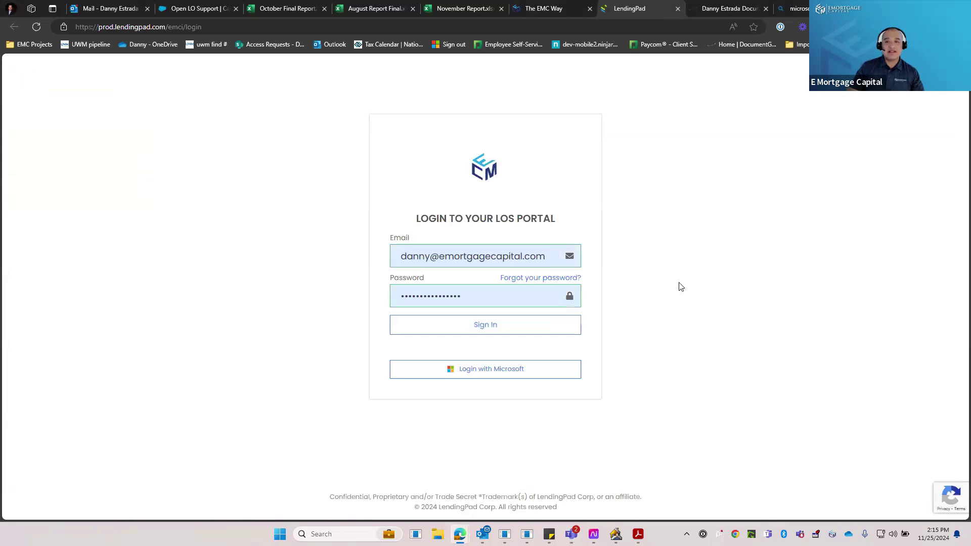
{"action": "key", "text": "Return"}
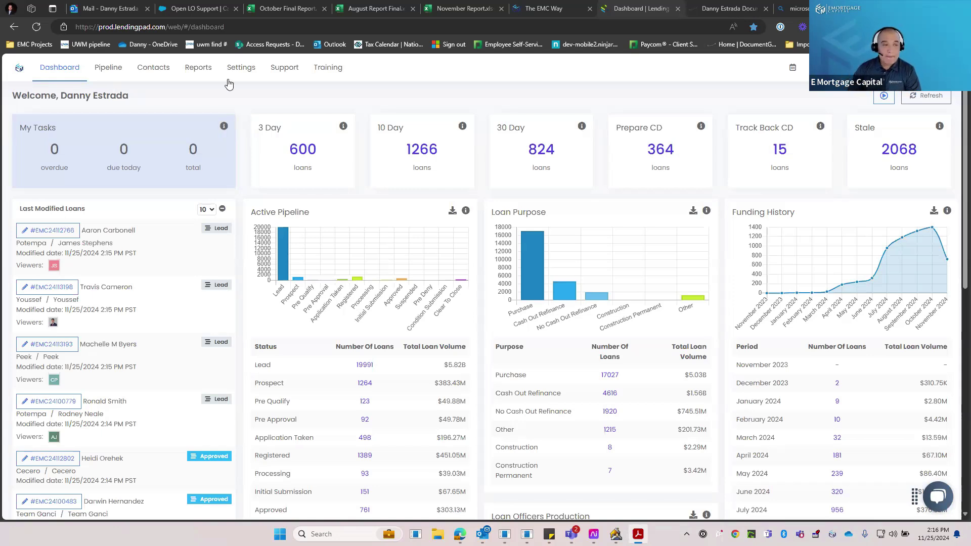
Switch the LendingPad user role from Quality Control to Loan Officer and confirm.
{"action": "left_click", "coordinate": [242, 71]}
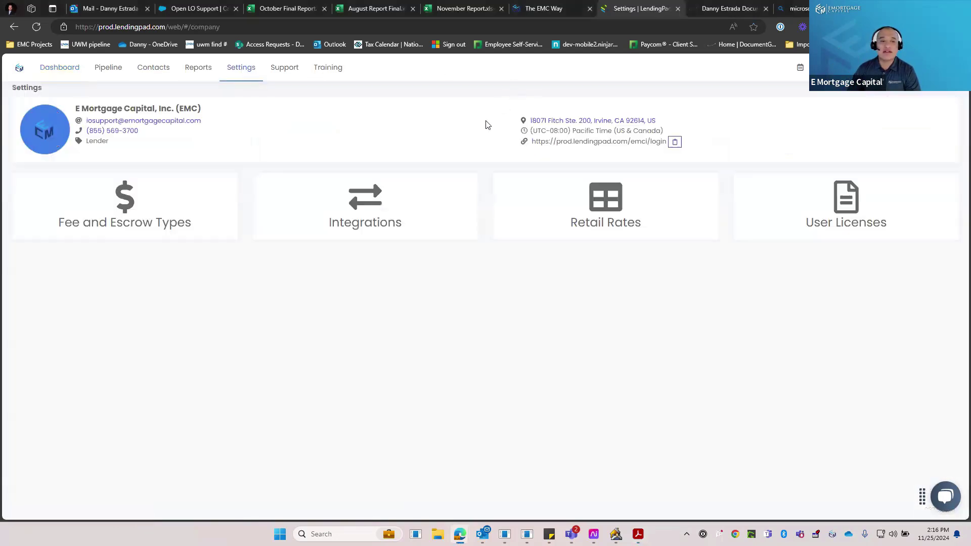
{"action": "left_click", "coordinate": [945, 68]}
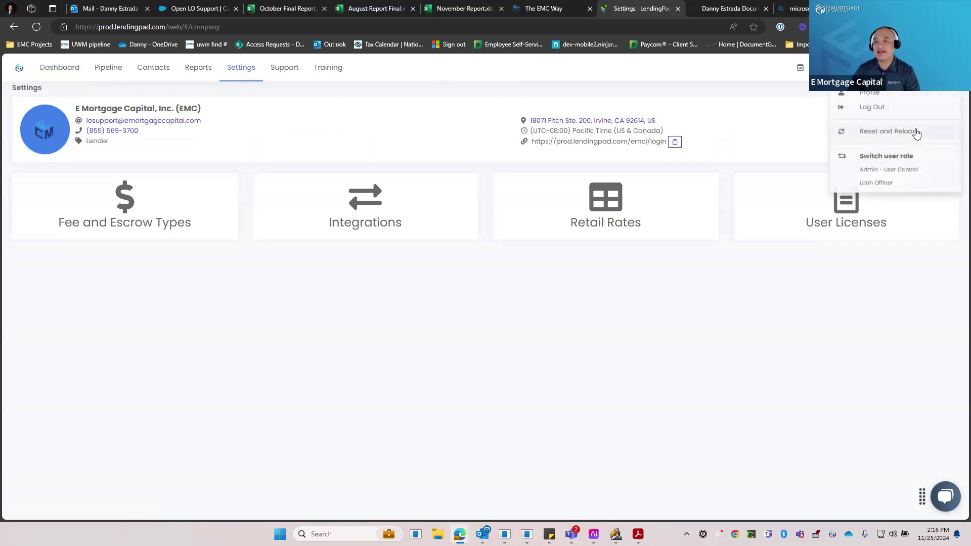
{"action": "left_click", "coordinate": [876, 183]}
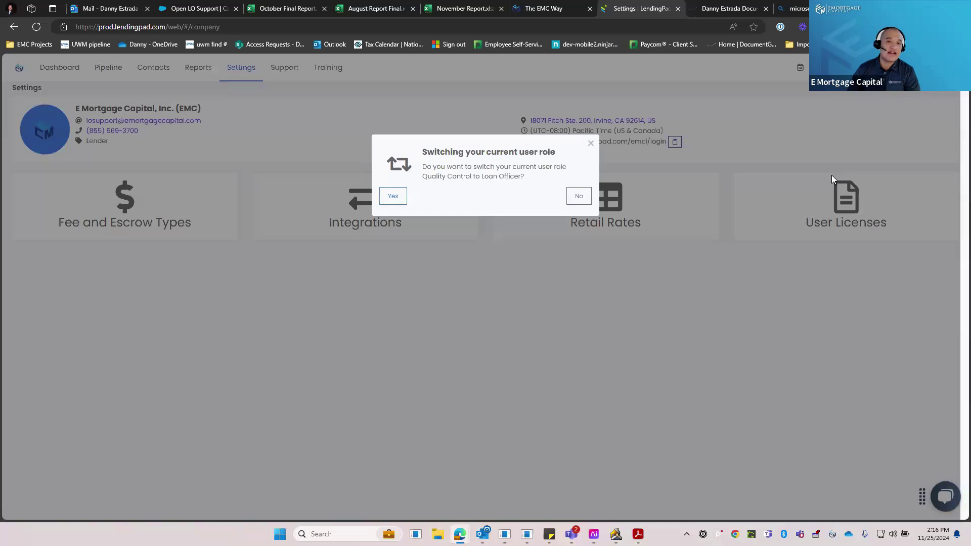
{"action": "left_click", "coordinate": [393, 195]}
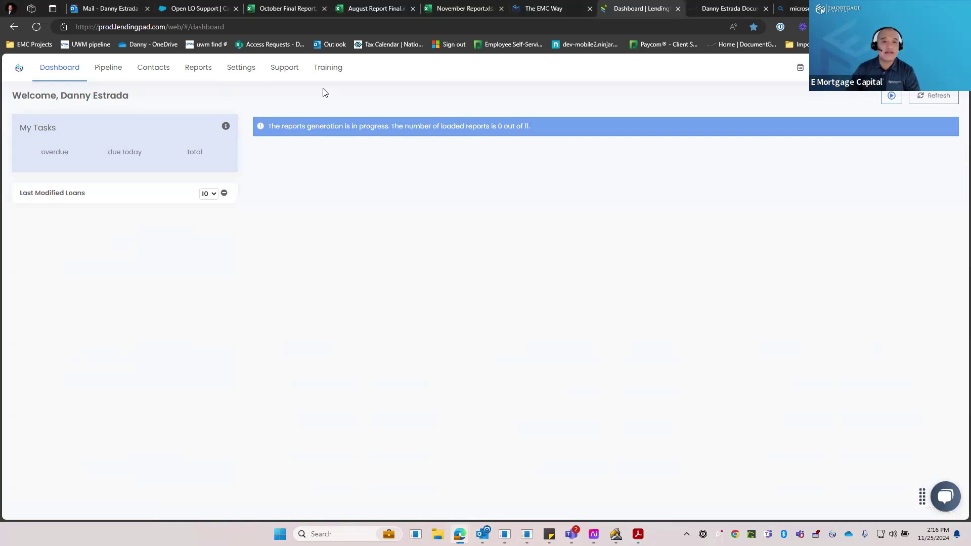
Return to the Settings page and open the user profile from the account menu.
{"action": "left_click", "coordinate": [249, 71]}
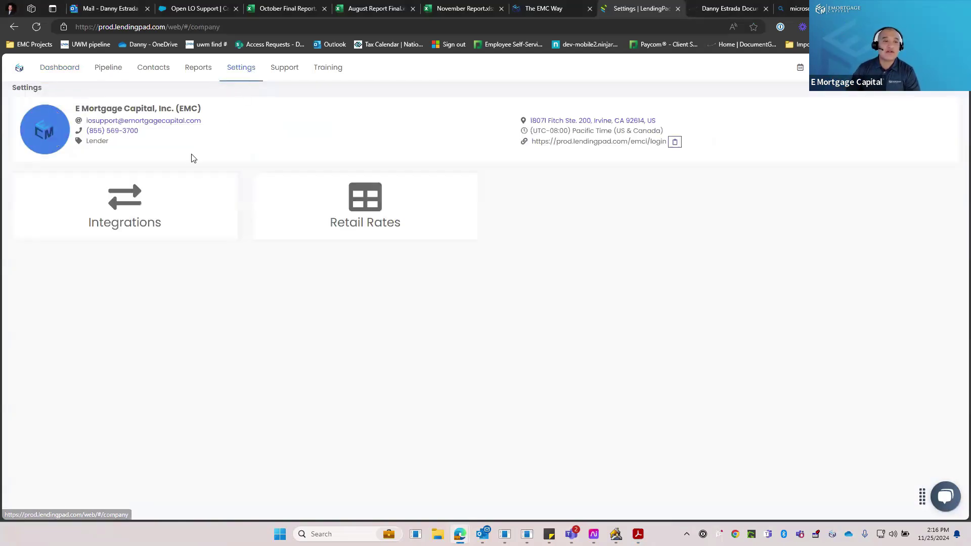
{"action": "left_click", "coordinate": [953, 68]}
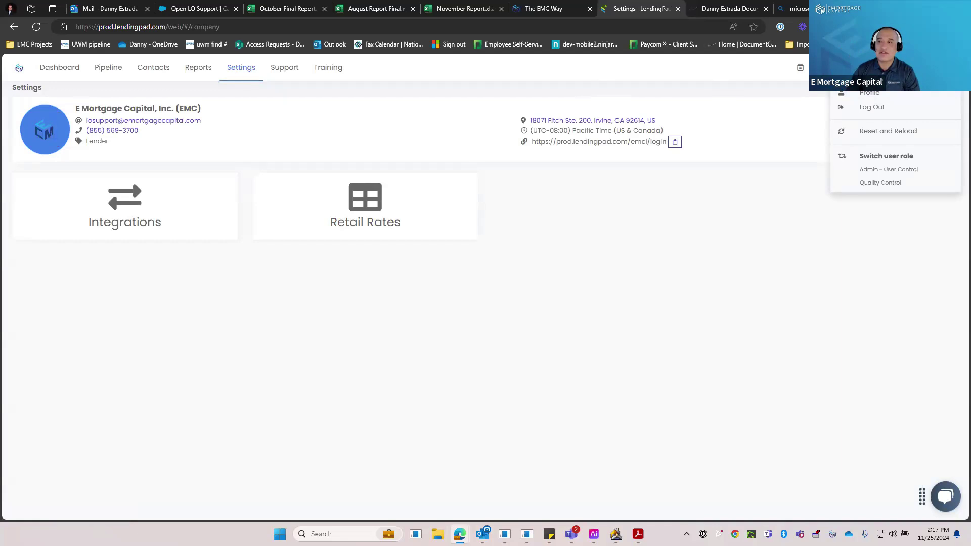
{"action": "left_click", "coordinate": [866, 97]}
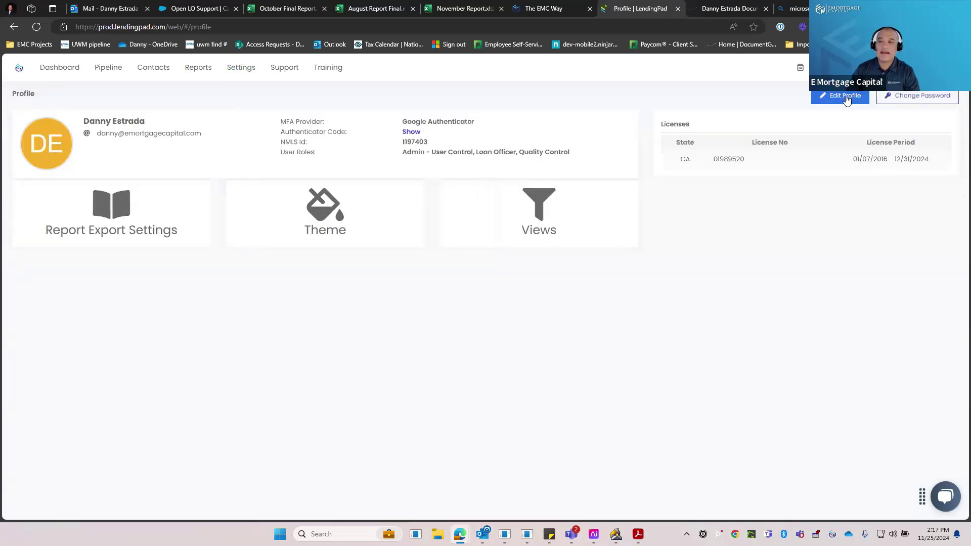
In Edit Profile's Preferences tab, copy the loan officer's POS application link.
{"action": "left_click", "coordinate": [847, 100]}
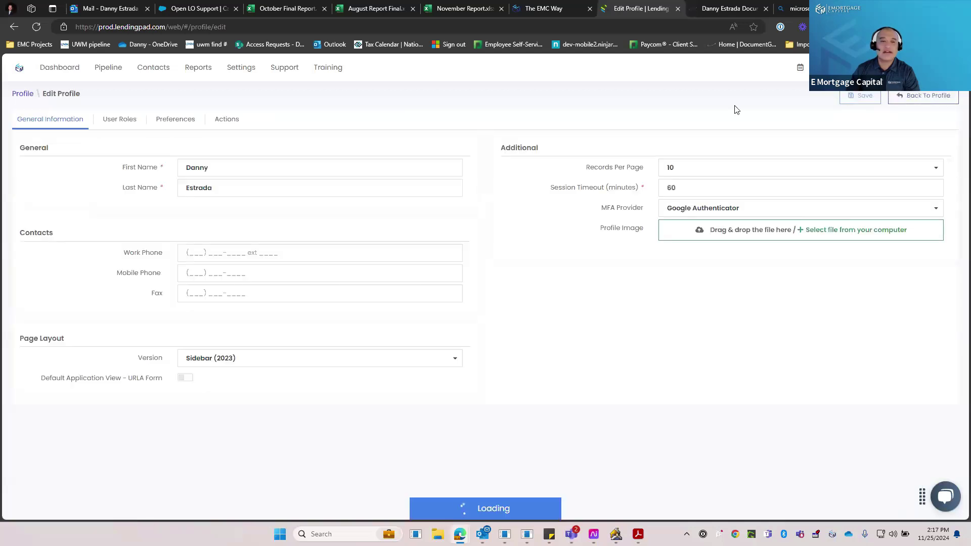
{"action": "left_click", "coordinate": [218, 120]}
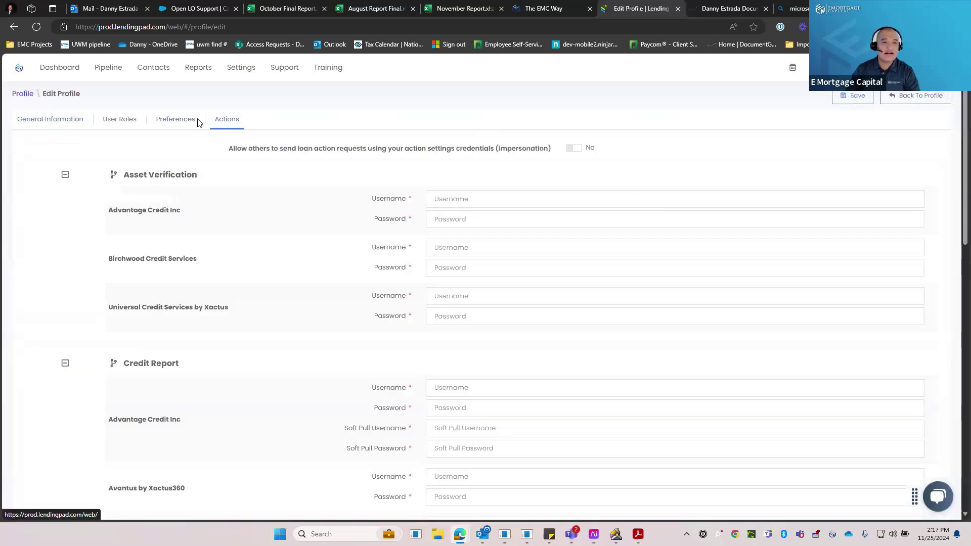
{"action": "left_click", "coordinate": [200, 120]}
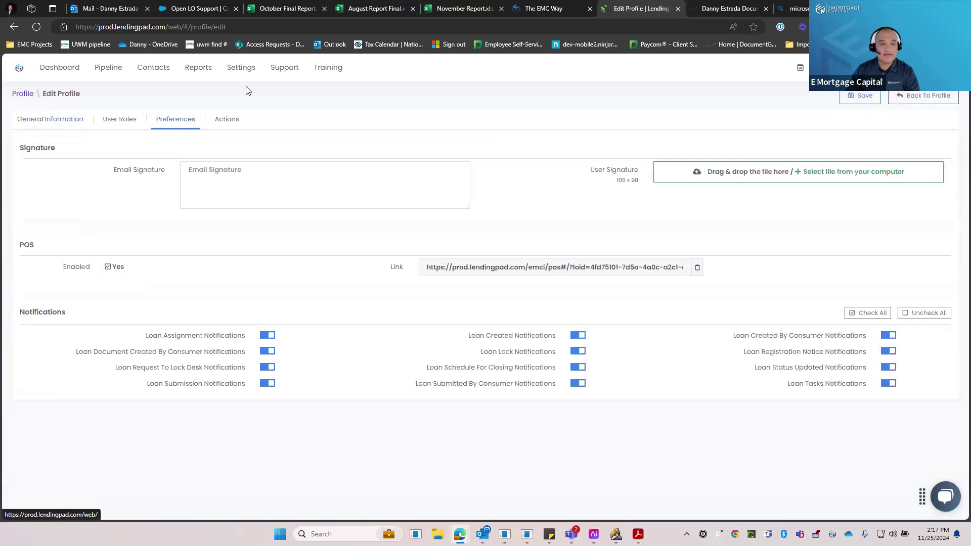
{"action": "double_click", "coordinate": [45, 246]}
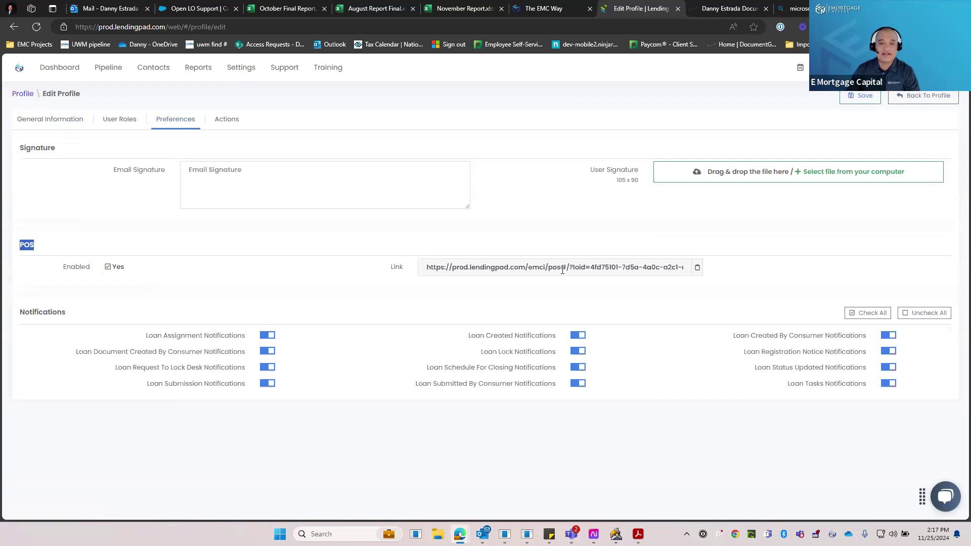
{"action": "left_click", "coordinate": [699, 268]}
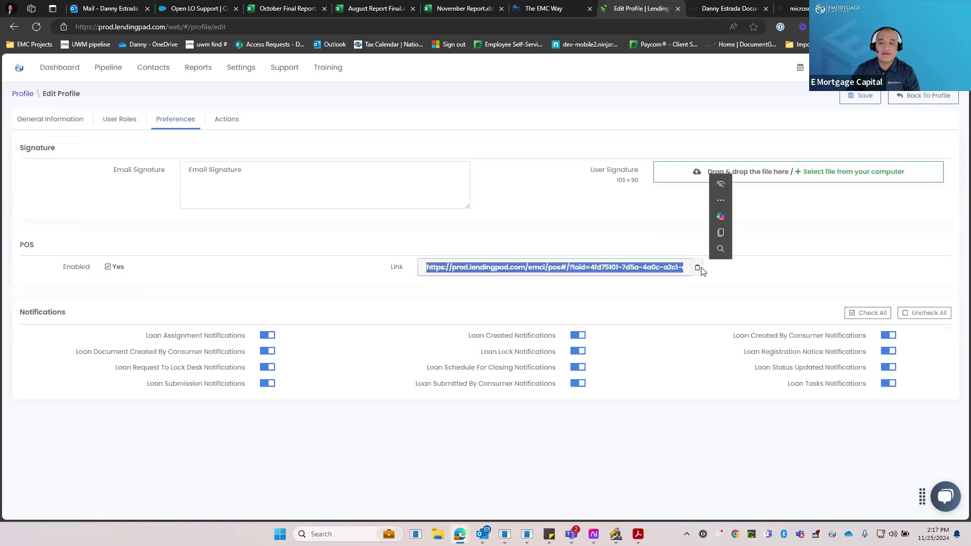
{"action": "left_click", "coordinate": [720, 232]}
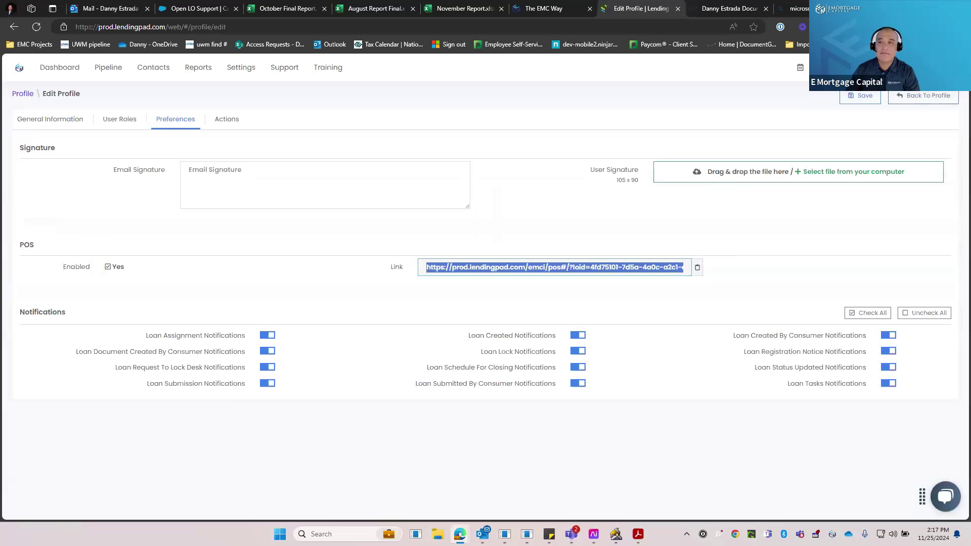
Paste the copied POS link into a new InPrivate window to load the Consumer Direct page.
{"action": "key", "text": "alt+f"}
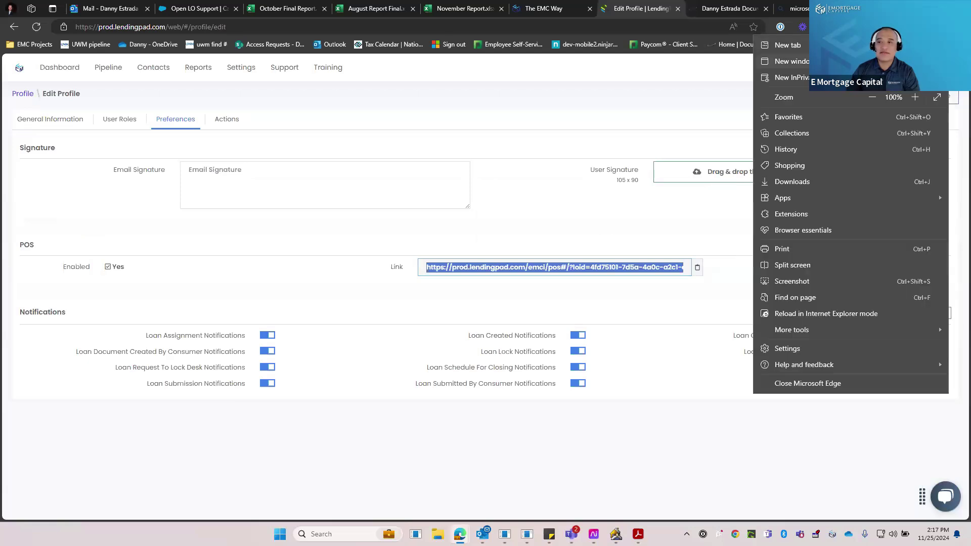
{"action": "key", "text": "Escape"}
{"action": "key", "text": "ctrl+shift+n"}
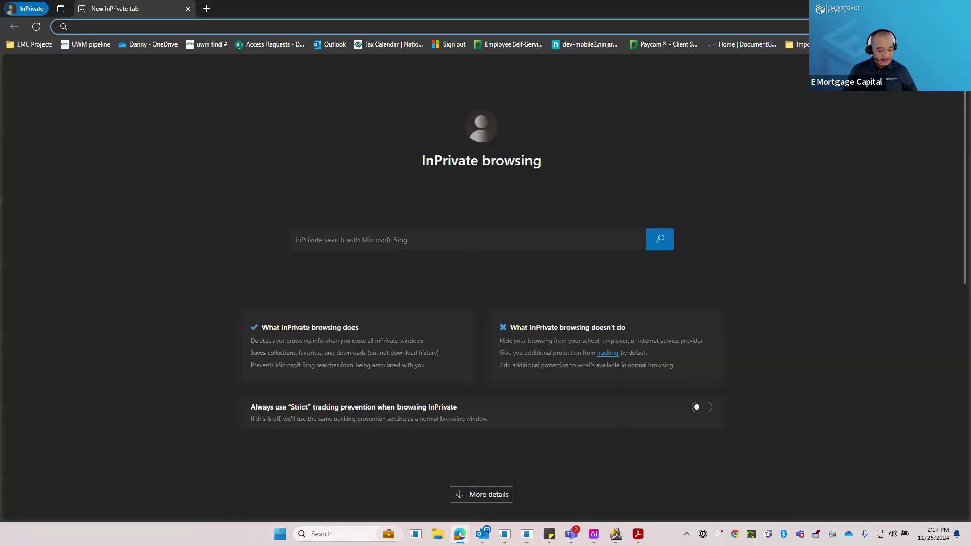
{"action": "key", "text": "ctrl+v"}
{"action": "key", "text": "Return"}
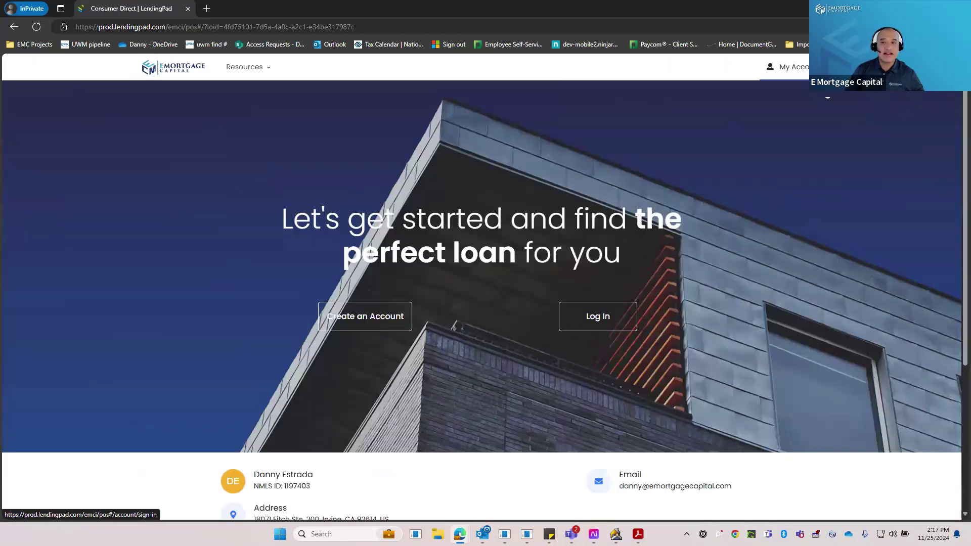
Scroll to the page footer, then move and minimize the DocumentGuardian window.
{"action": "scroll", "coordinate": [375, 241], "scroll_direction": "down", "scroll_amount": 3}
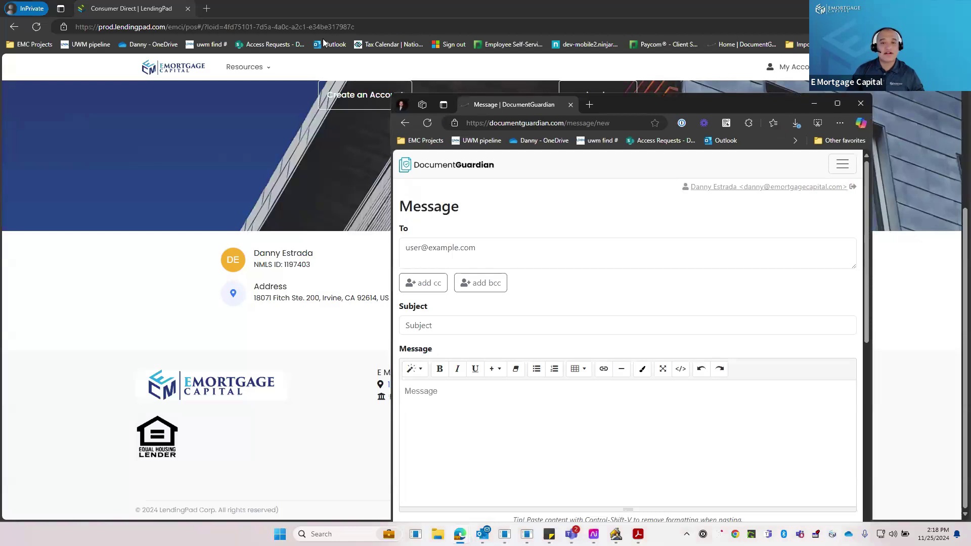
{"action": "left_click_drag", "start_coordinate": [495, 105], "coordinate": [477, 50]}
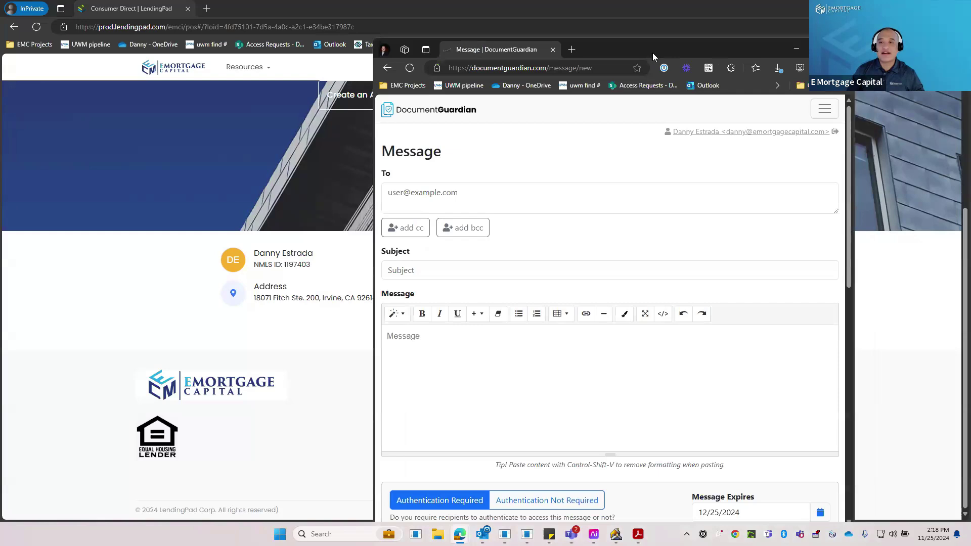
{"action": "key", "text": "super+Down"}
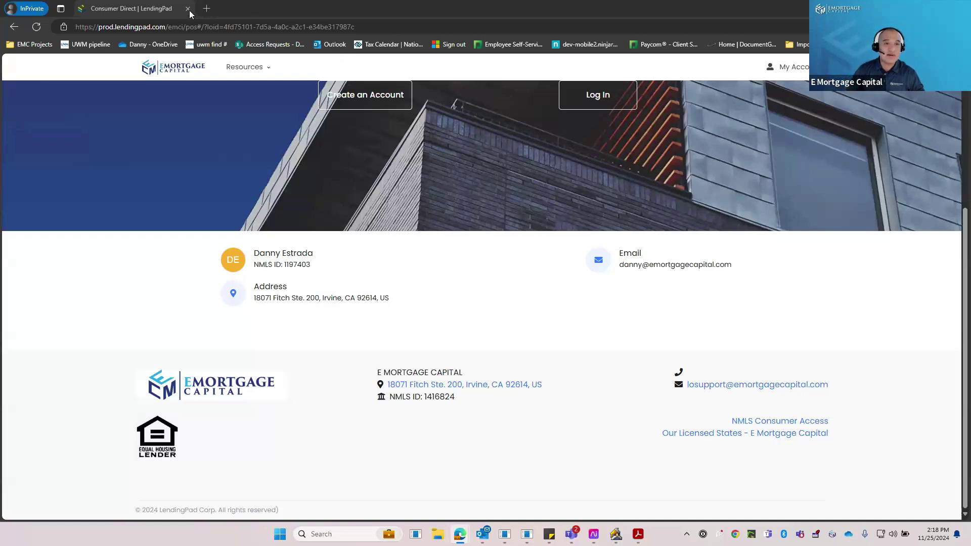
Load esig.emortgagecapital.com/full/ in a new InPrivate tab from the 'es' suggestion.
{"action": "left_click", "coordinate": [206, 9]}
{"action": "type", "text": "es"}
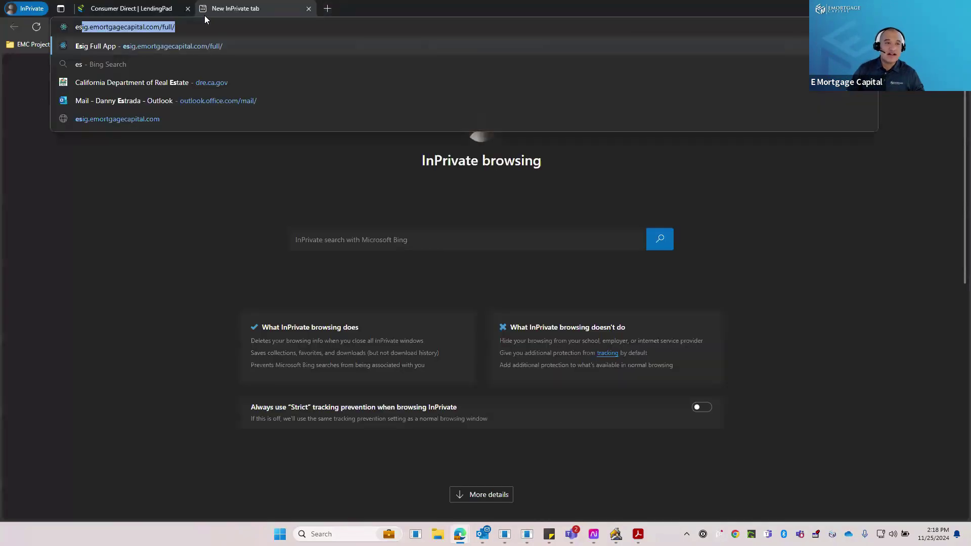
{"action": "key", "text": "Return"}
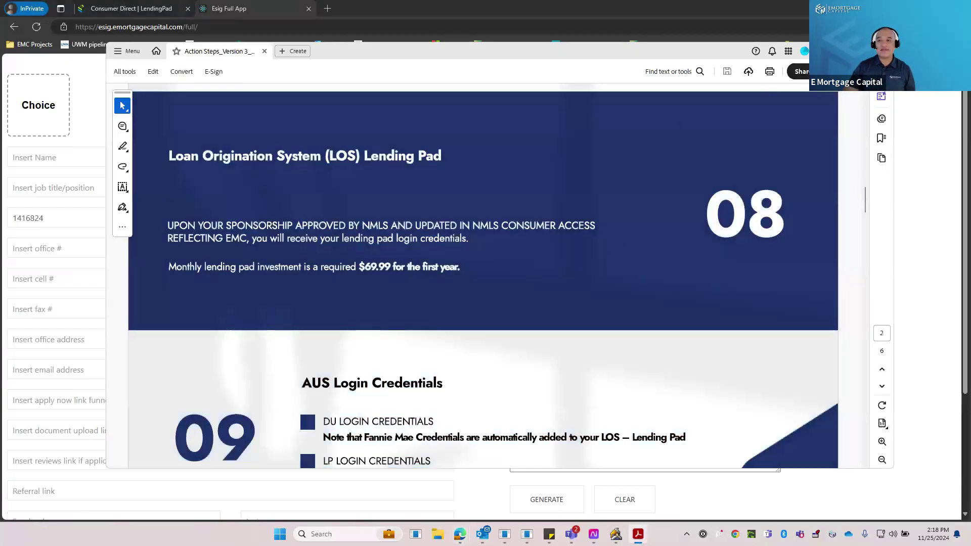
{"action": "scroll", "coordinate": [614, 283], "scroll_direction": "up", "scroll_amount": 4}
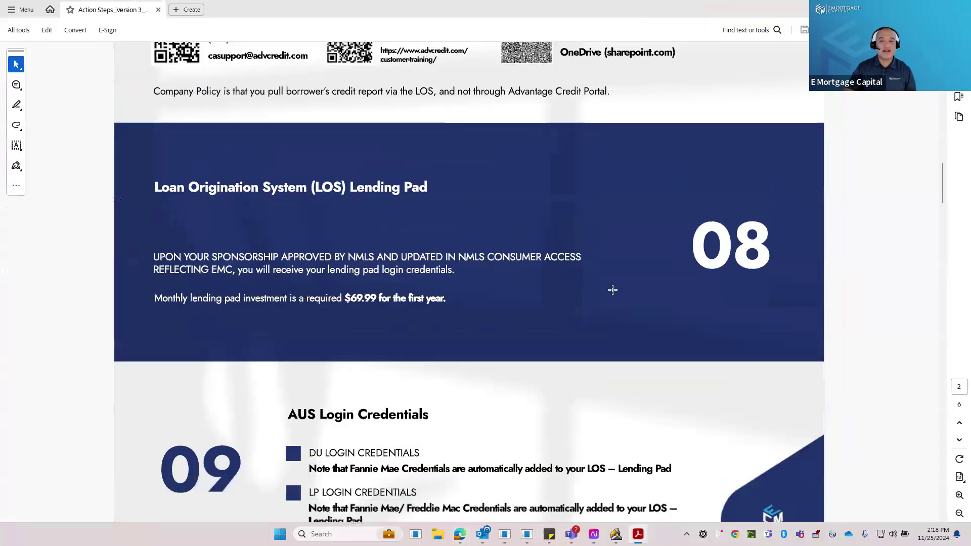
{"action": "scroll", "coordinate": [611, 290], "scroll_direction": "up", "scroll_amount": 8}
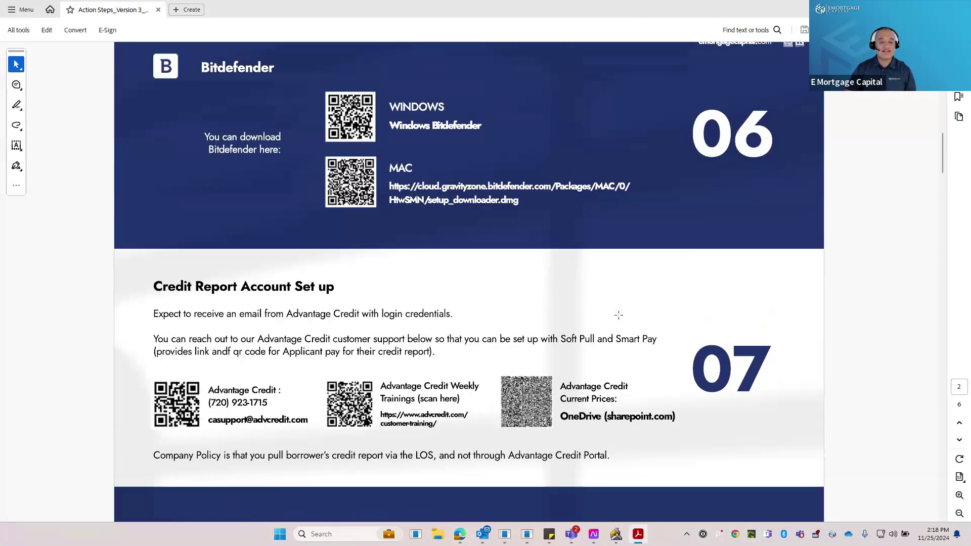
{"action": "scroll", "coordinate": [618, 315], "scroll_direction": "up", "scroll_amount": 8}
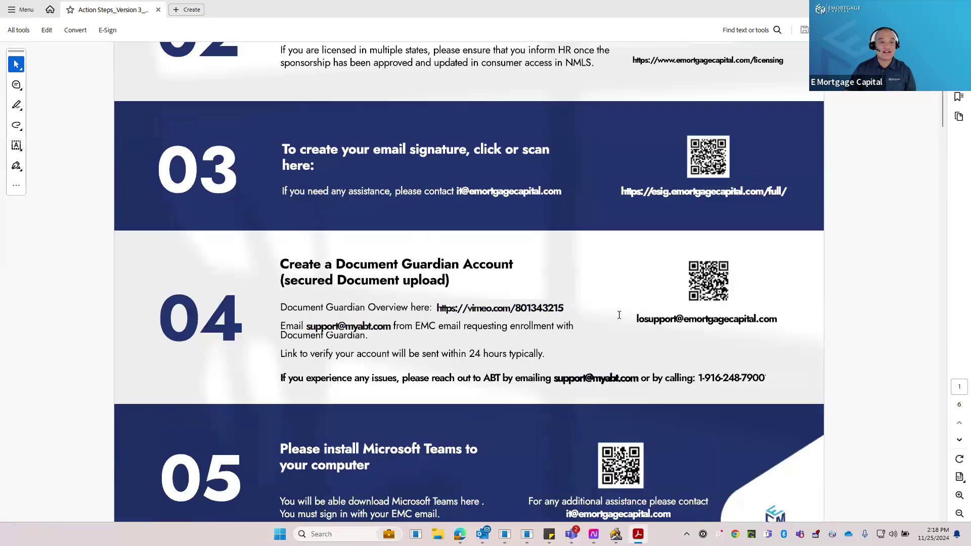
{"action": "scroll", "coordinate": [618, 315], "scroll_direction": "up", "scroll_amount": 5}
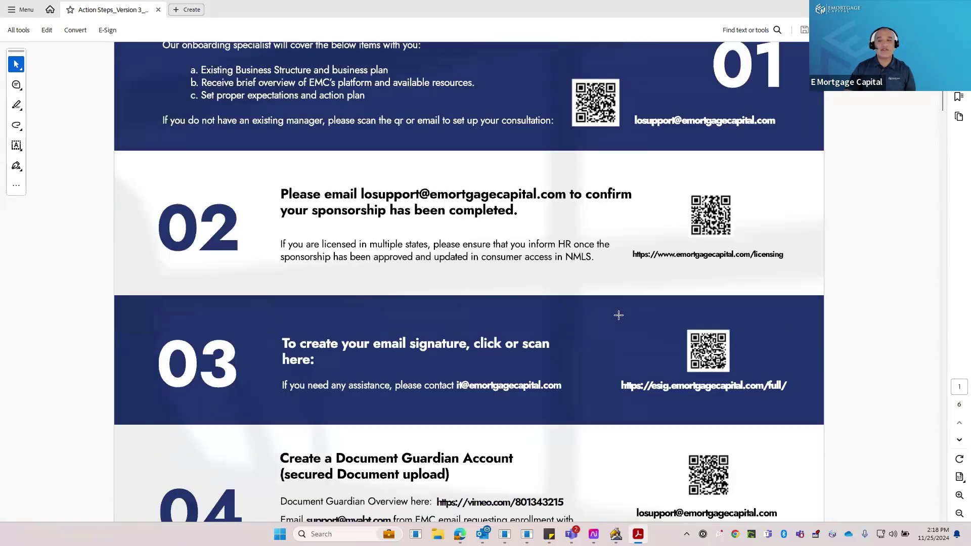
{"action": "scroll", "coordinate": [618, 315], "scroll_direction": "up", "scroll_amount": 2}
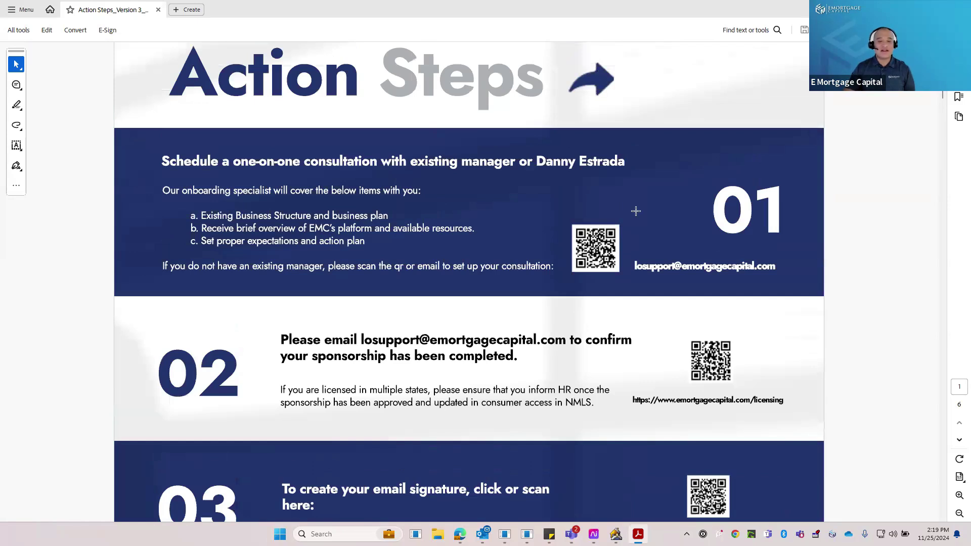
{"action": "scroll", "coordinate": [587, 273], "scroll_direction": "down", "scroll_amount": 2}
{"action": "scroll", "coordinate": [552, 314], "scroll_direction": "down", "scroll_amount": 2}
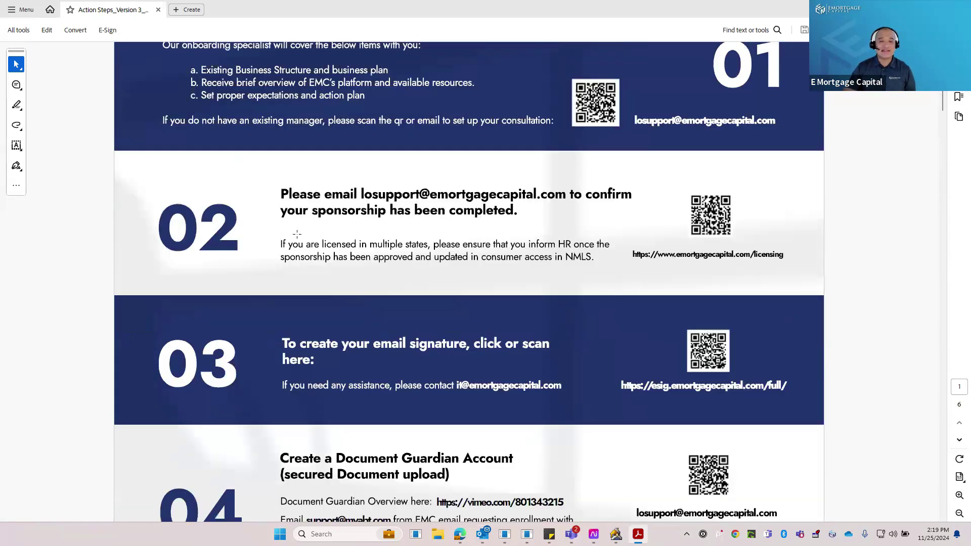
{"action": "scroll", "coordinate": [672, 202], "scroll_direction": "down", "scroll_amount": 3}
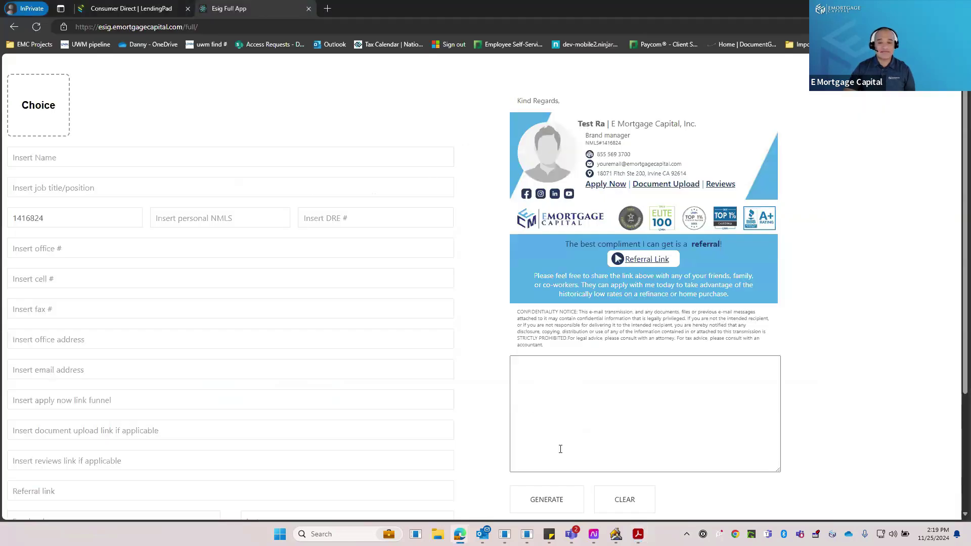
{"action": "key", "text": "alt+Tab"}
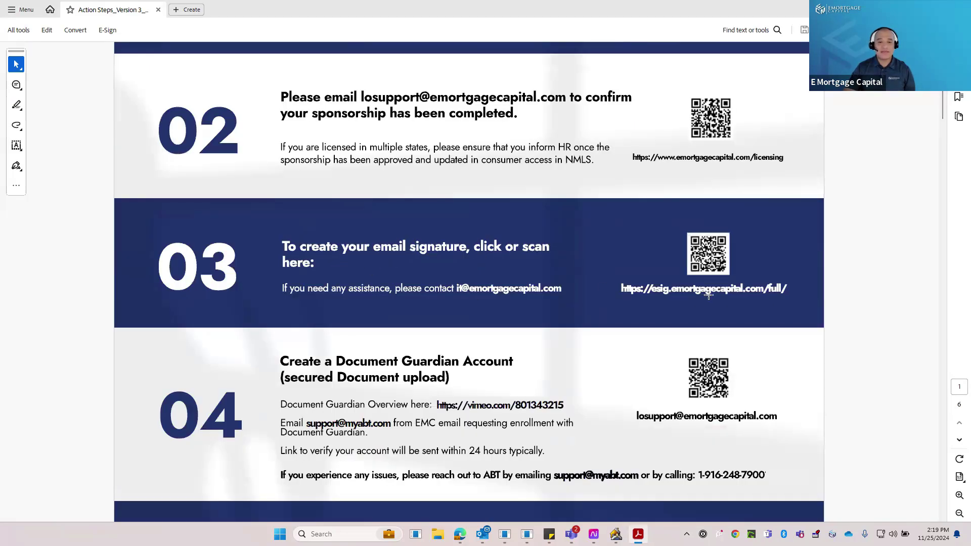
{"action": "scroll", "coordinate": [356, 295], "scroll_direction": "down", "scroll_amount": 1}
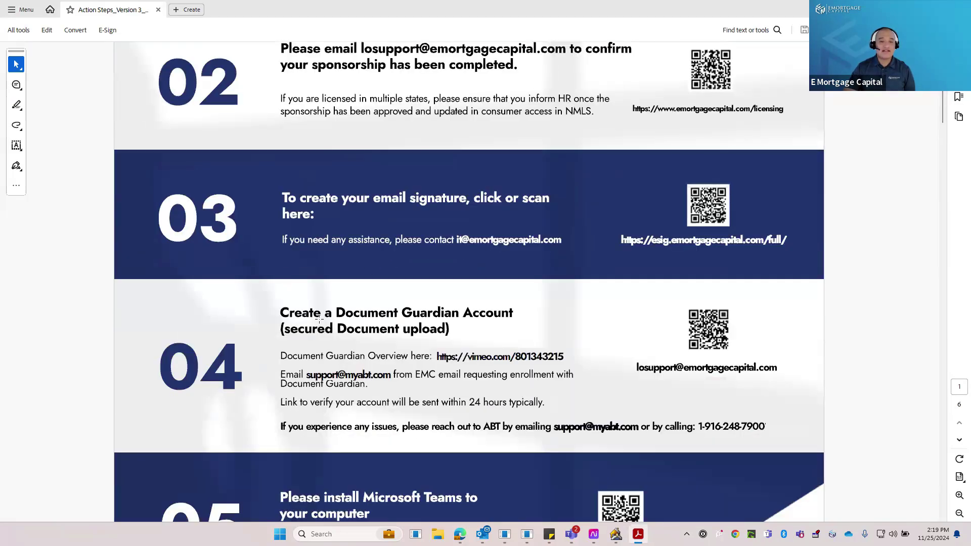
{"action": "scroll", "coordinate": [436, 315], "scroll_direction": "down", "scroll_amount": 1}
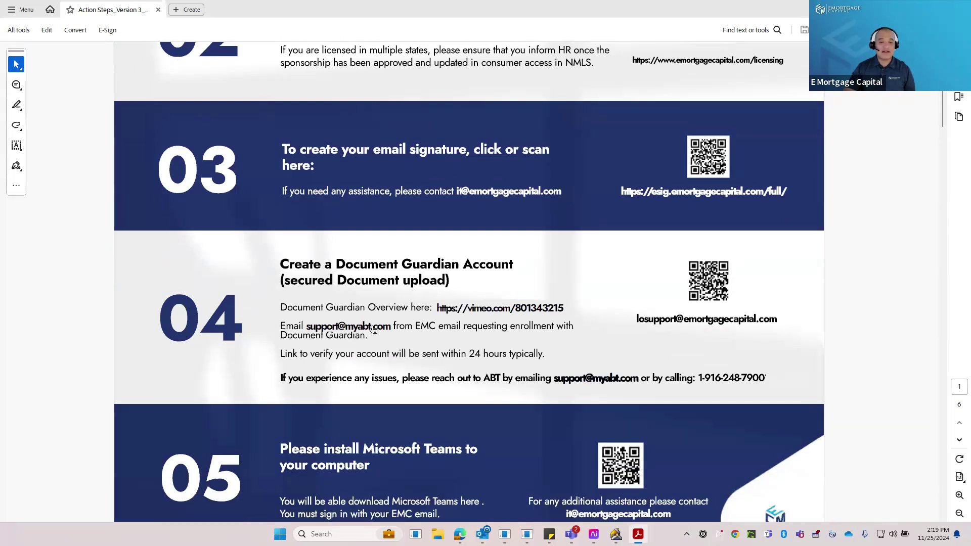
{"action": "scroll", "coordinate": [484, 351], "scroll_direction": "down", "scroll_amount": 2}
{"action": "scroll", "coordinate": [381, 399], "scroll_direction": "down", "scroll_amount": 9}
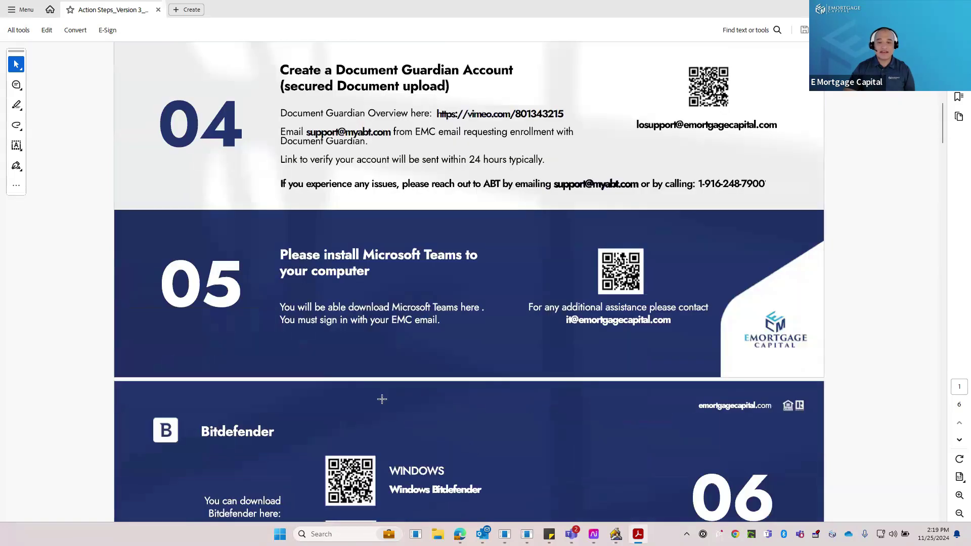
{"action": "scroll", "coordinate": [388, 397], "scroll_direction": "down", "scroll_amount": 2}
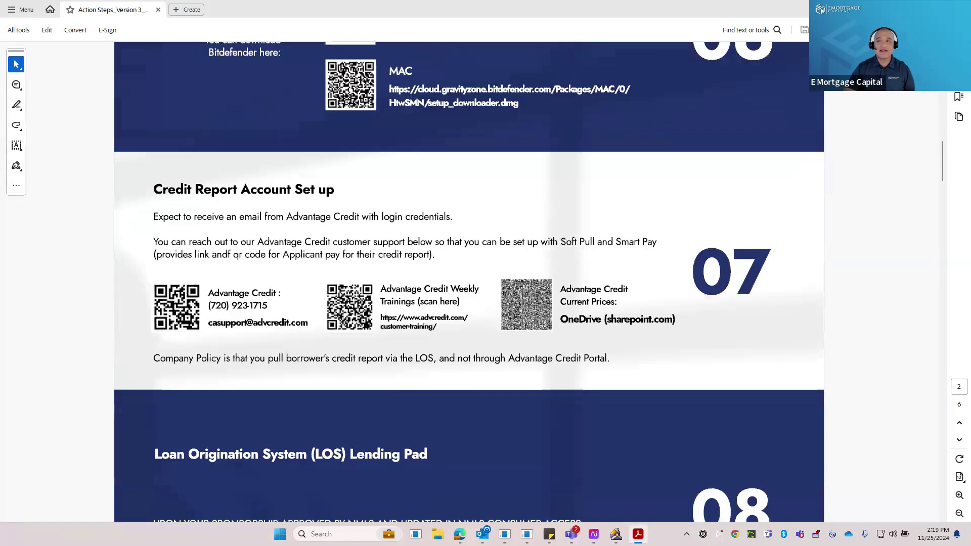
Switch back to the Esig form and select the 'Insert apply now link funnel' field.
{"action": "key", "text": "alt+Tab"}
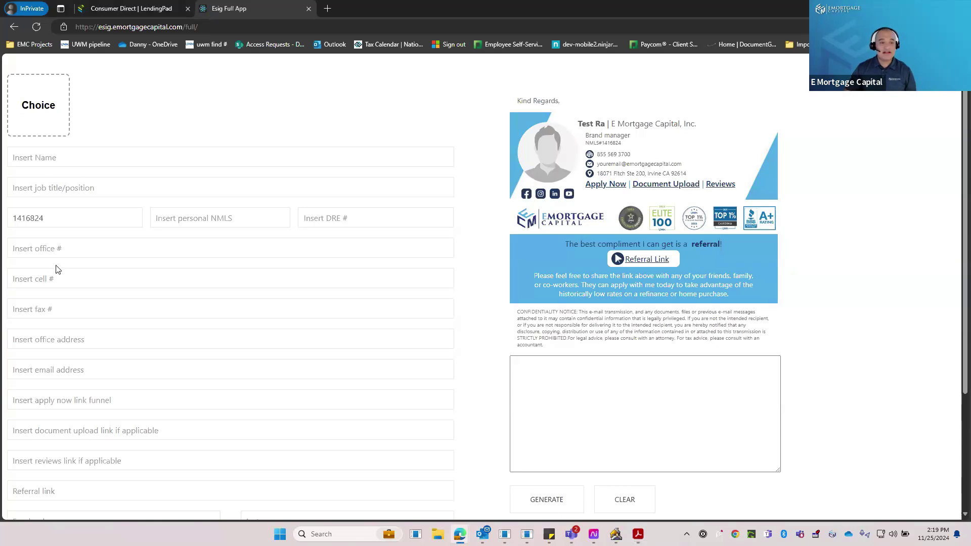
{"action": "scroll", "coordinate": [63, 368], "scroll_direction": "down", "scroll_amount": 2}
{"action": "scroll", "coordinate": [91, 329], "scroll_direction": "up", "scroll_amount": 1}
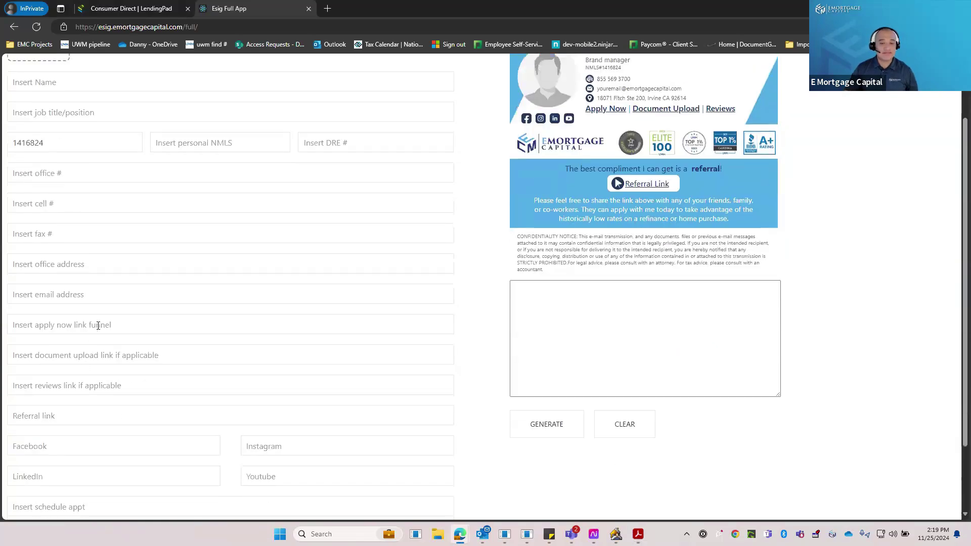
{"action": "scroll", "coordinate": [98, 326], "scroll_direction": "up", "scroll_amount": 2}
{"action": "scroll", "coordinate": [95, 330], "scroll_direction": "down", "scroll_amount": 1}
{"action": "left_click", "coordinate": [80, 345]}
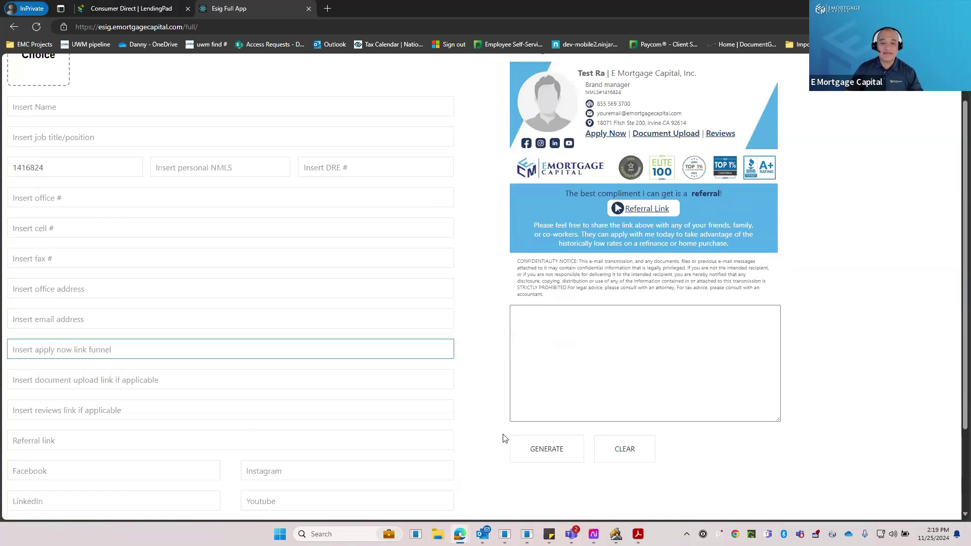
{"action": "mouse_move", "coordinate": [459, 534]}
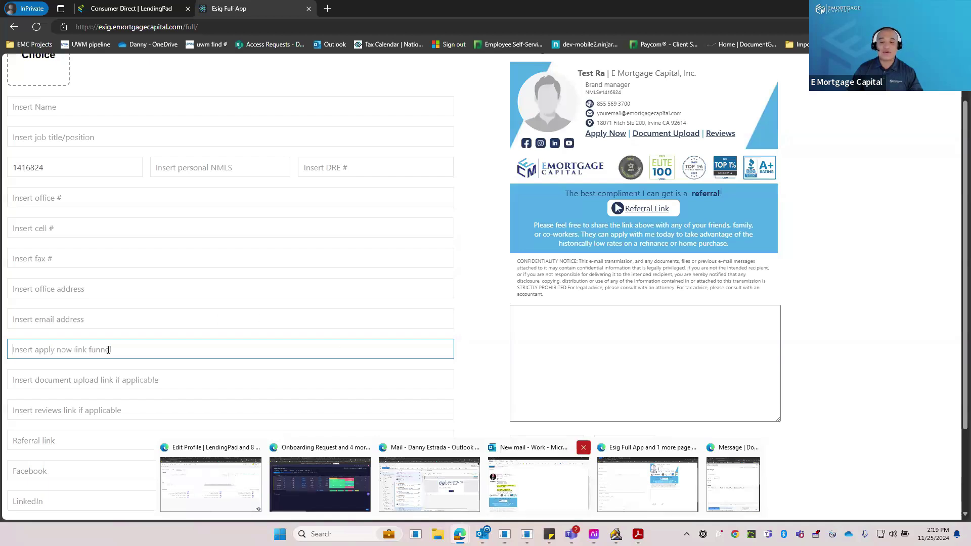
Switch to LendingPad's Edit Profile window and copy the POS link.
{"action": "left_click", "coordinate": [224, 498]}
{"action": "left_click", "coordinate": [698, 276]}
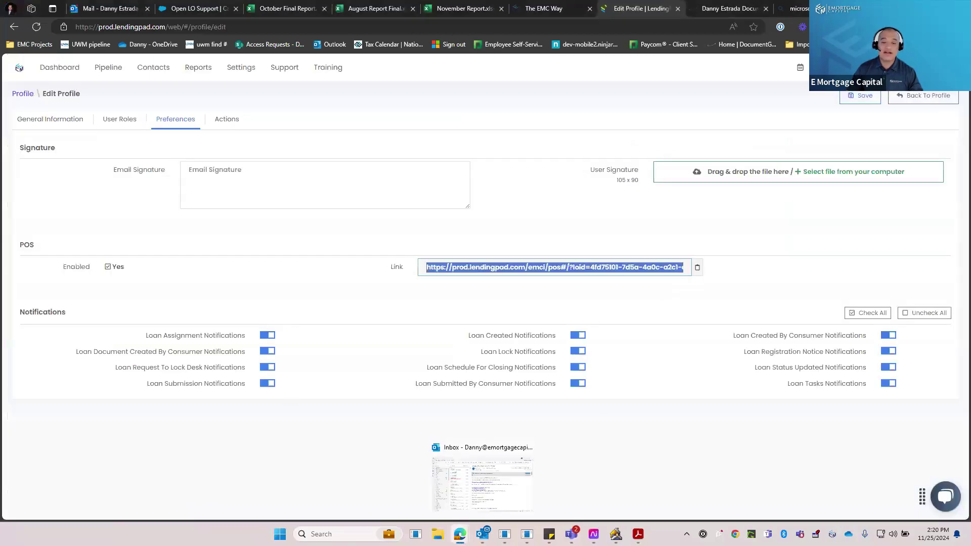
{"action": "left_click", "coordinate": [728, 505]}
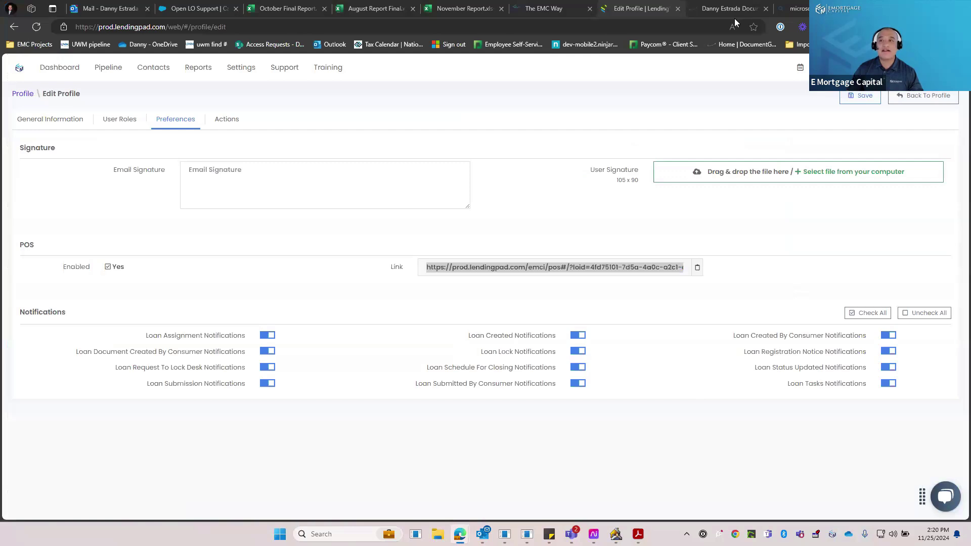
Cycle through browser tabs to reach the Microsoft Teams installation search results.
{"action": "left_click", "coordinate": [667, 10]}
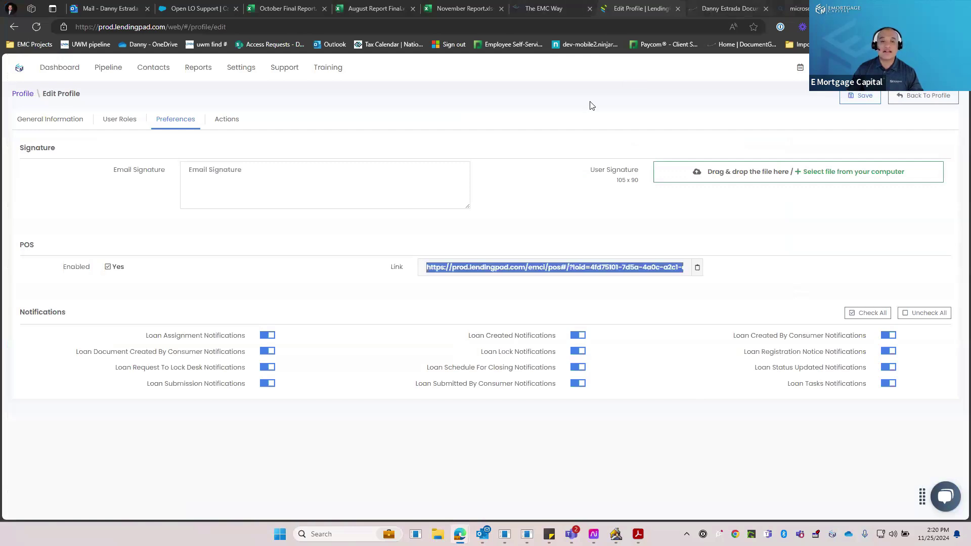
{"action": "key", "text": "ctrl+Tab"}
{"action": "left_click", "coordinate": [627, 9]}
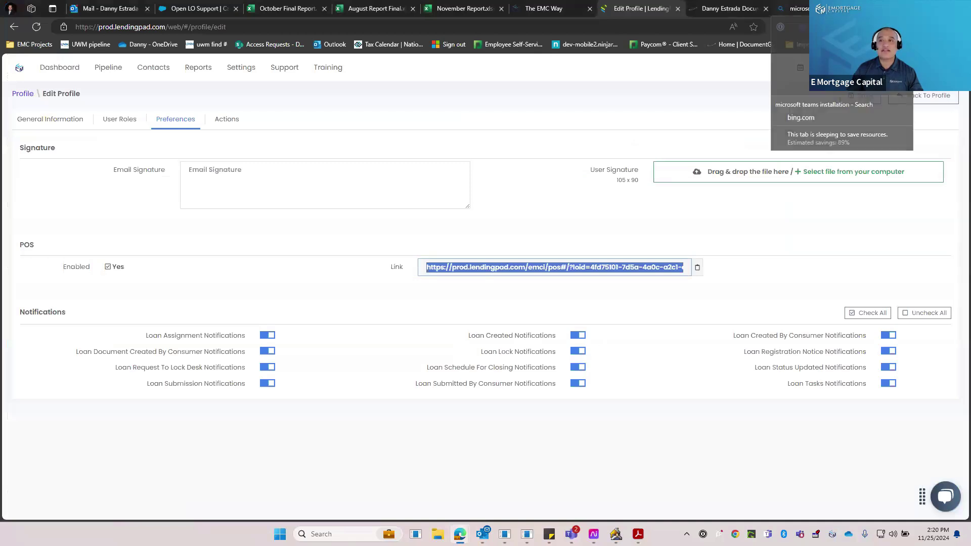
{"action": "left_click", "coordinate": [797, 9]}
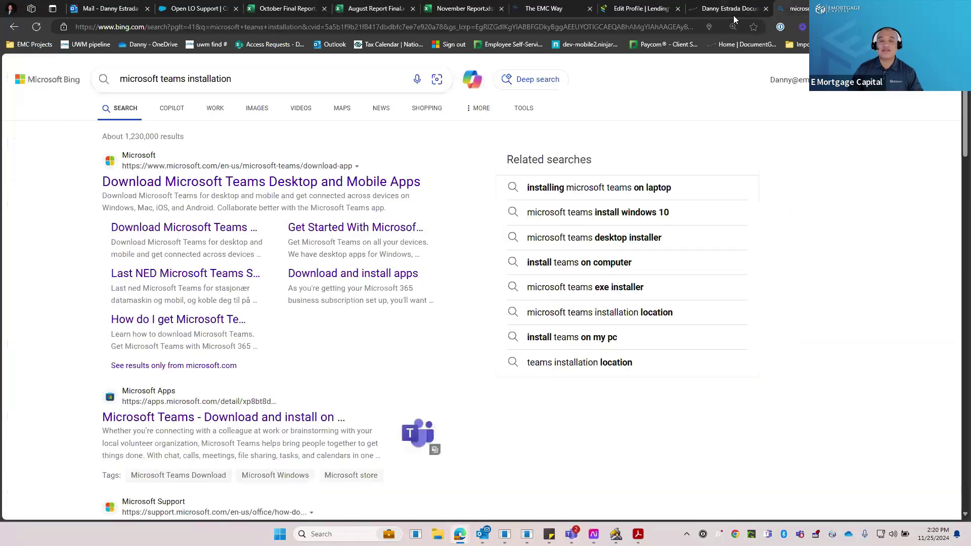
Open the Esig signature generator page by entering 'es' in the address bar.
{"action": "left_click", "coordinate": [645, 28]}
{"action": "type", "text": "es"}
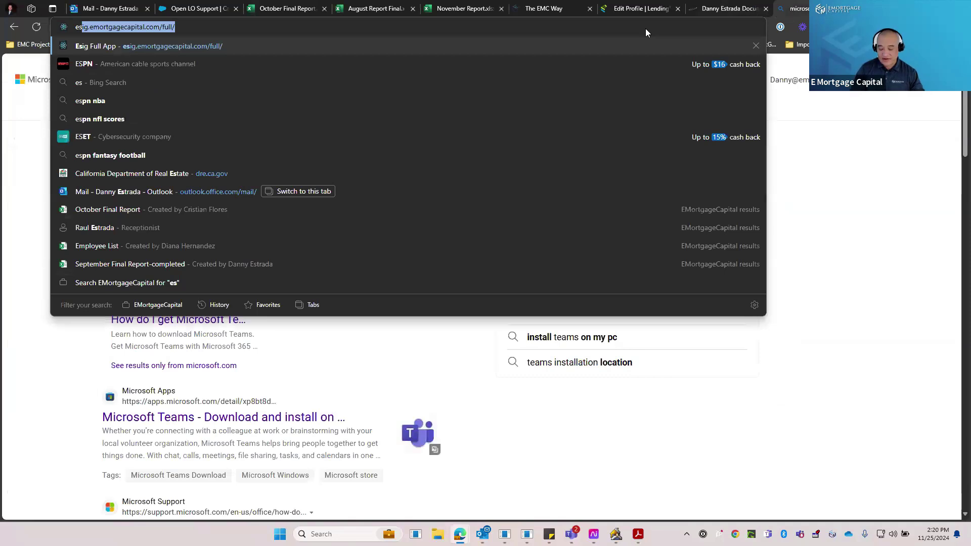
{"action": "key", "text": "Return"}
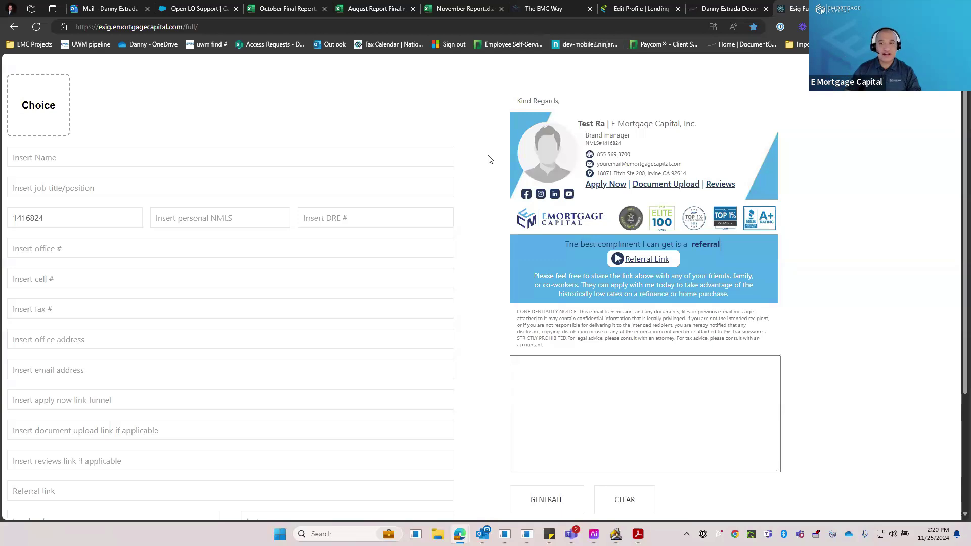
Upload the headshot image from the personal folder as the signature photo.
{"action": "left_click", "coordinate": [50, 119]}
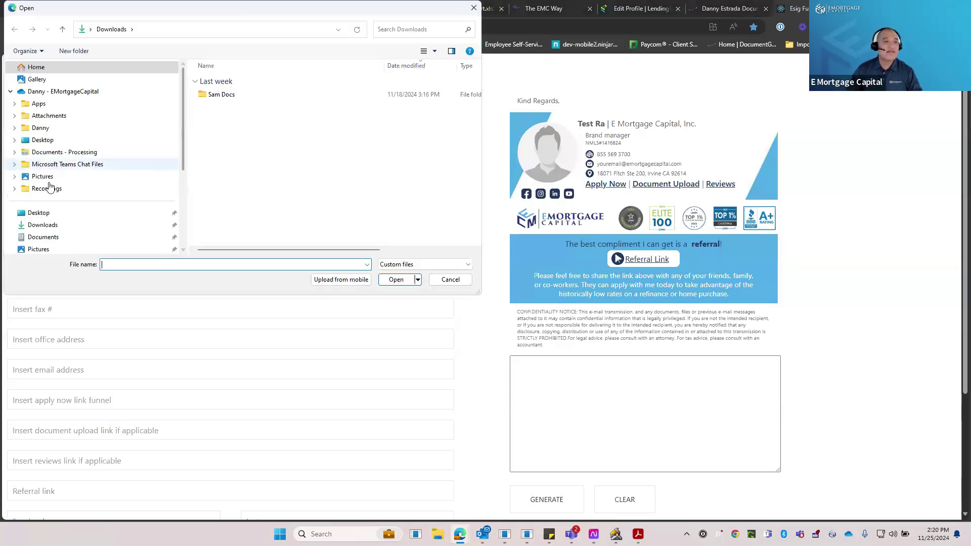
{"action": "scroll", "coordinate": [48, 186], "scroll_direction": "down", "scroll_amount": 3}
{"action": "left_click", "coordinate": [42, 139]}
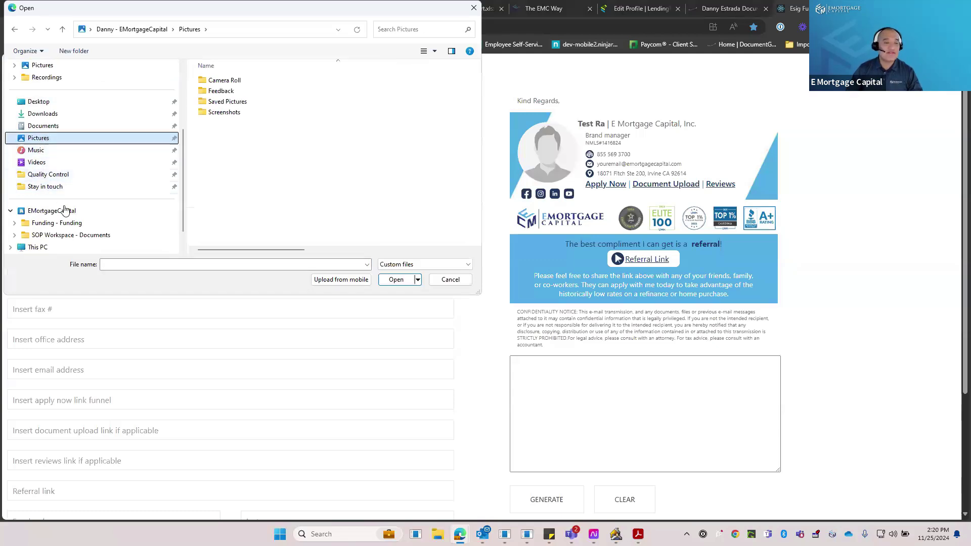
{"action": "scroll", "coordinate": [63, 205], "scroll_direction": "up", "scroll_amount": 3}
{"action": "left_click", "coordinate": [49, 130]}
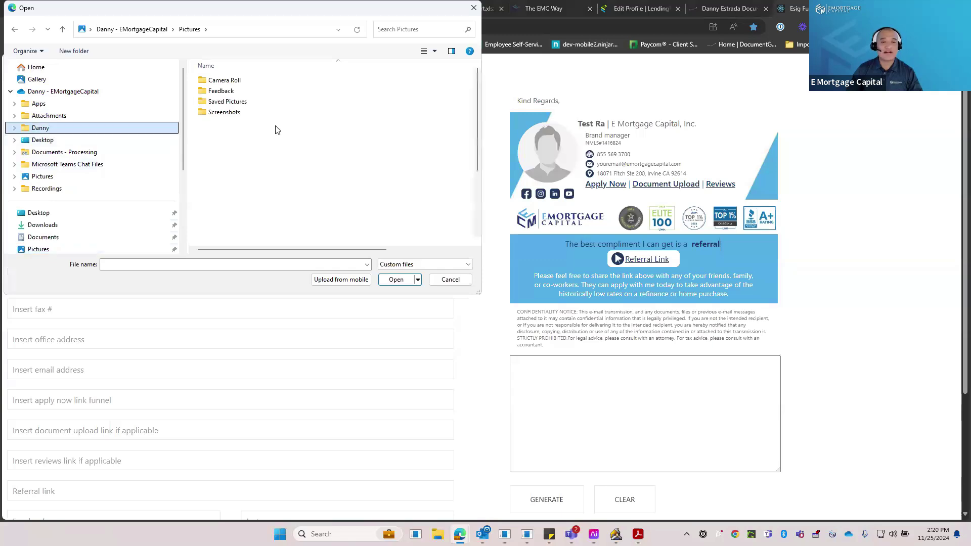
{"action": "scroll", "coordinate": [276, 151], "scroll_direction": "down", "scroll_amount": 5}
{"action": "scroll", "coordinate": [276, 157], "scroll_direction": "down", "scroll_amount": 20}
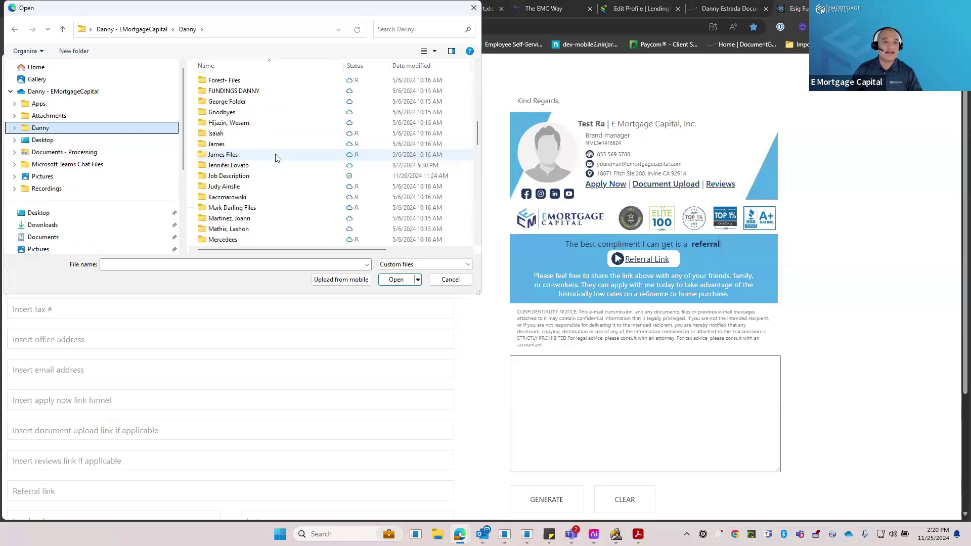
{"action": "scroll", "coordinate": [275, 156], "scroll_direction": "down", "scroll_amount": 10}
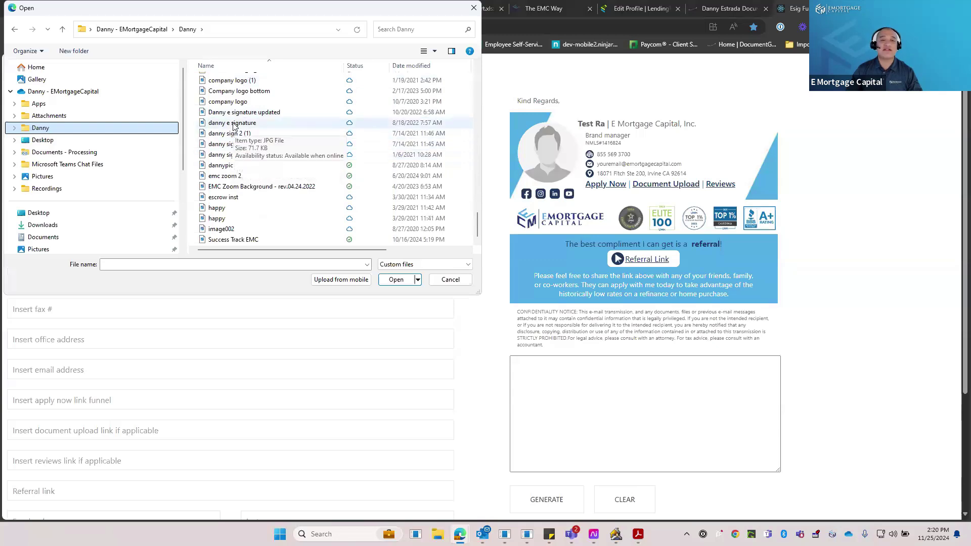
{"action": "left_click", "coordinate": [222, 165]}
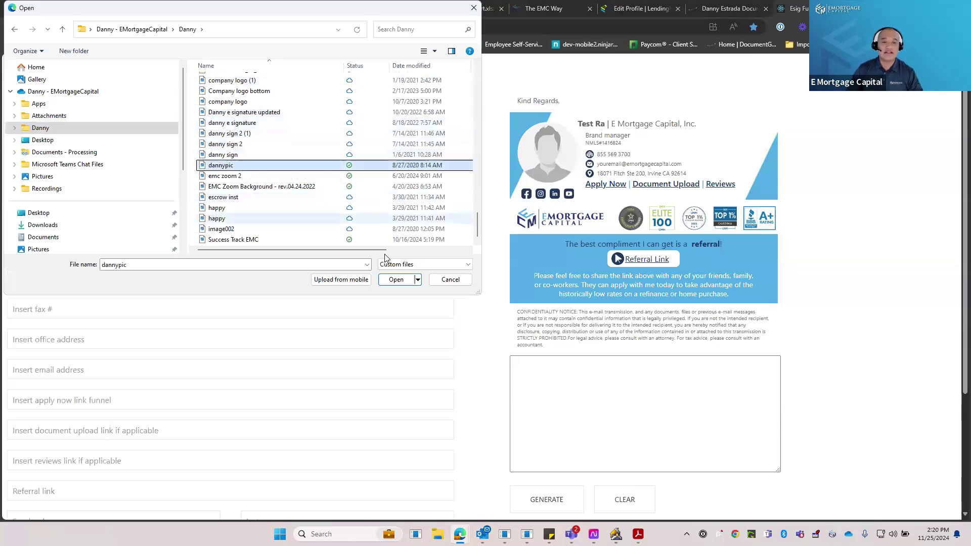
{"action": "left_click", "coordinate": [396, 281]}
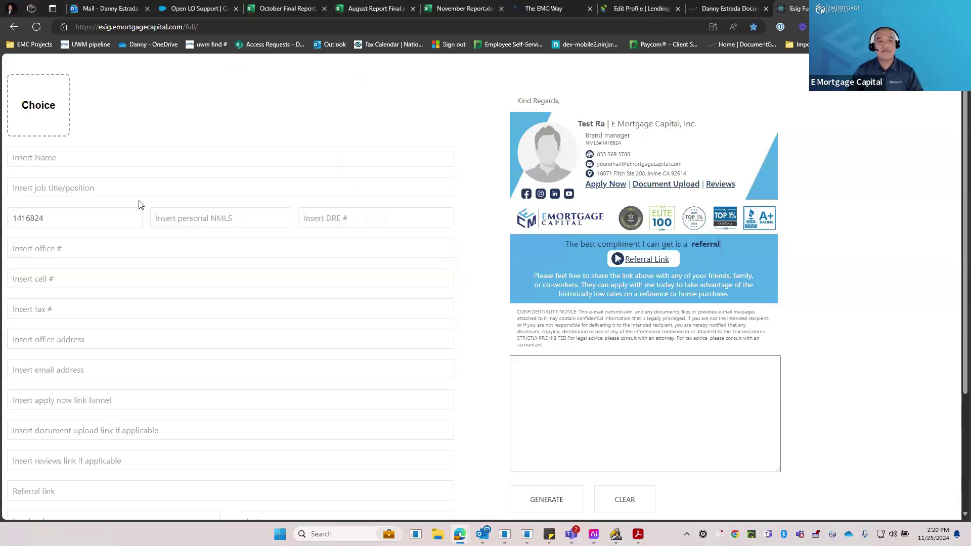
Centre the photo crop on the face and enter the loan officer's first name.
{"action": "left_click_drag", "start_coordinate": [30, 101], "coordinate": [26, 89]}
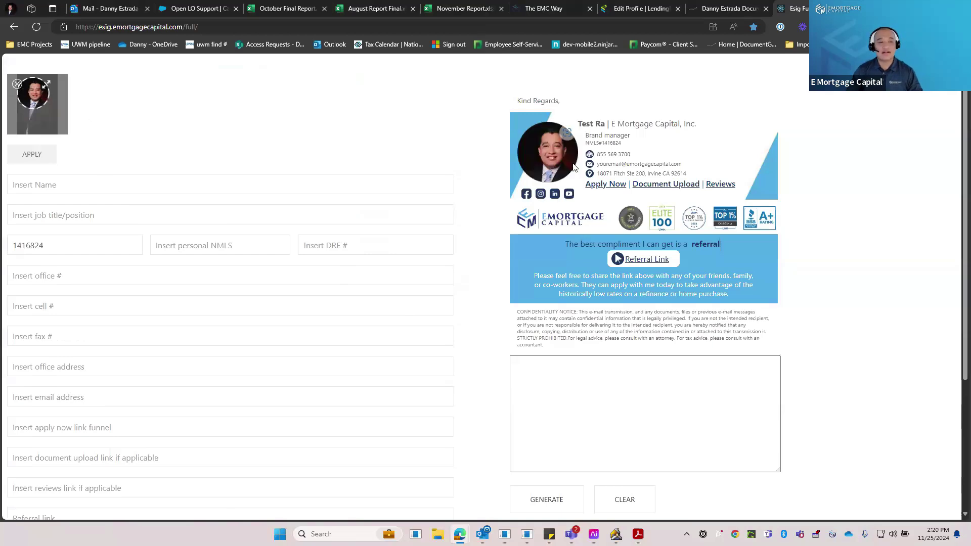
{"action": "left_click", "coordinate": [95, 183]}
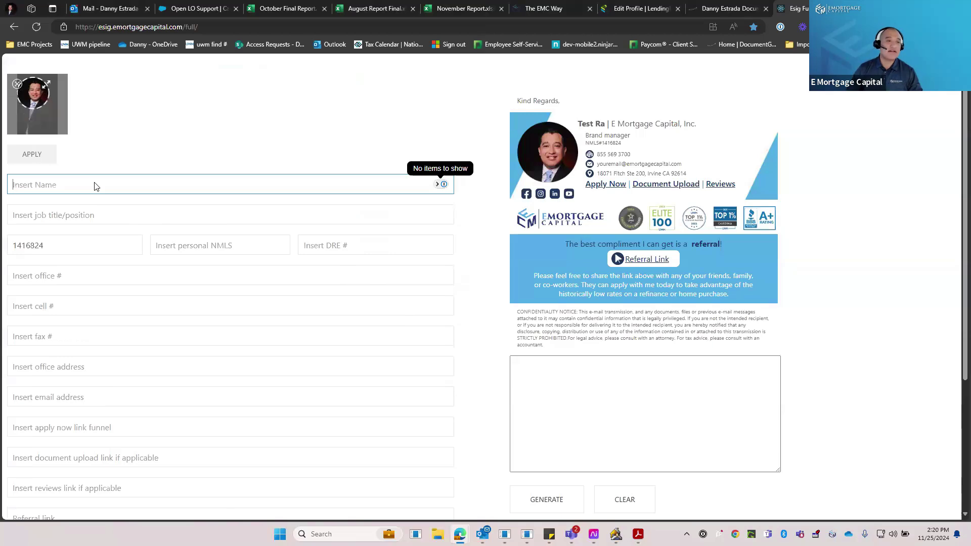
{"action": "type", "text": "Danny"}
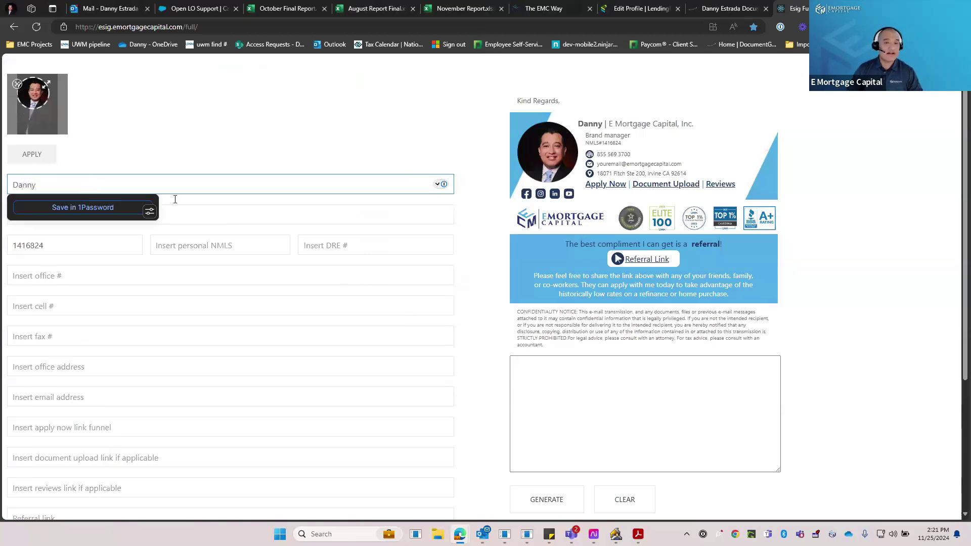
{"action": "left_click", "coordinate": [245, 228]}
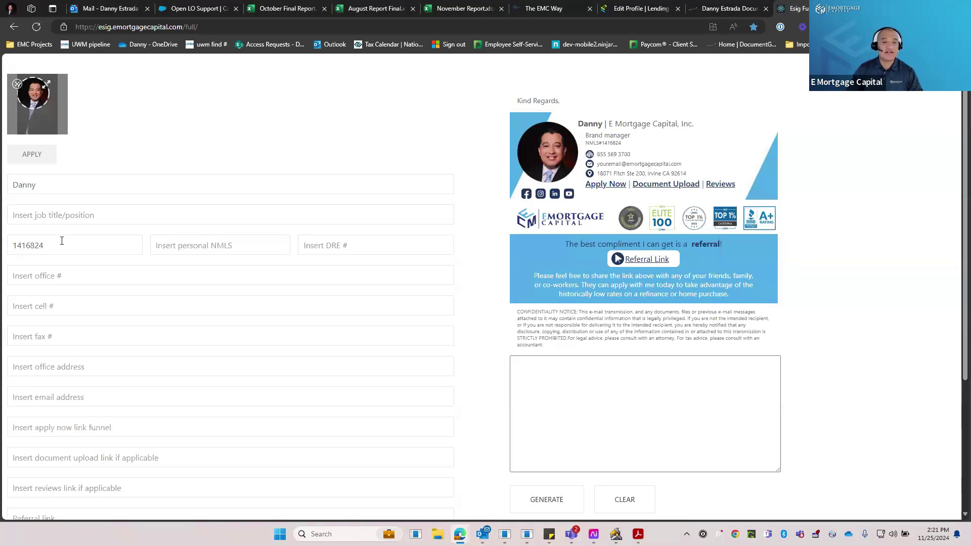
Paste the LendingPad application link into the apply-now link field.
{"action": "scroll", "coordinate": [80, 299], "scroll_direction": "down", "scroll_amount": 2}
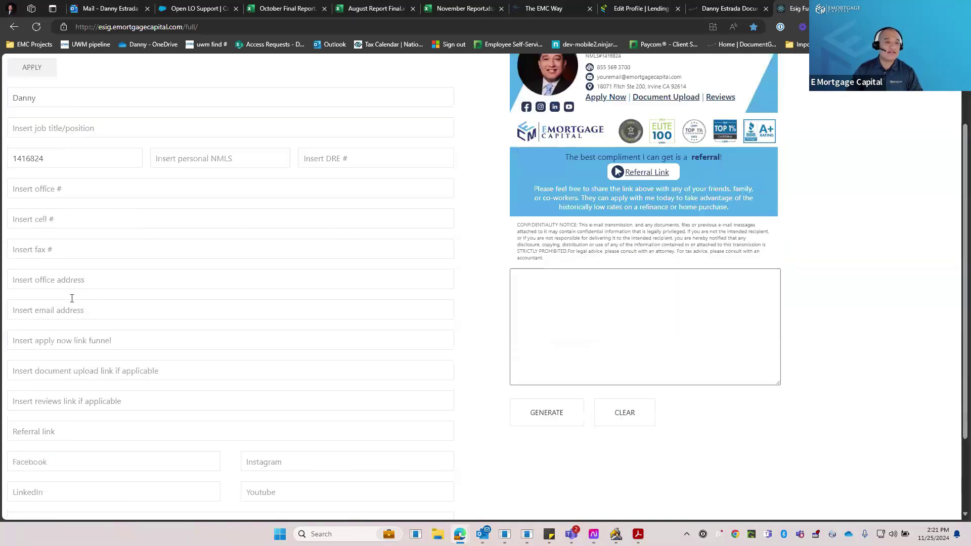
{"action": "left_click", "coordinate": [110, 331]}
{"action": "type", "text": "https://prod.lendingpad.com/emci/pos#/?loid=4fd75101-7d5a-4a0c-a2c1-e34be317987c"}
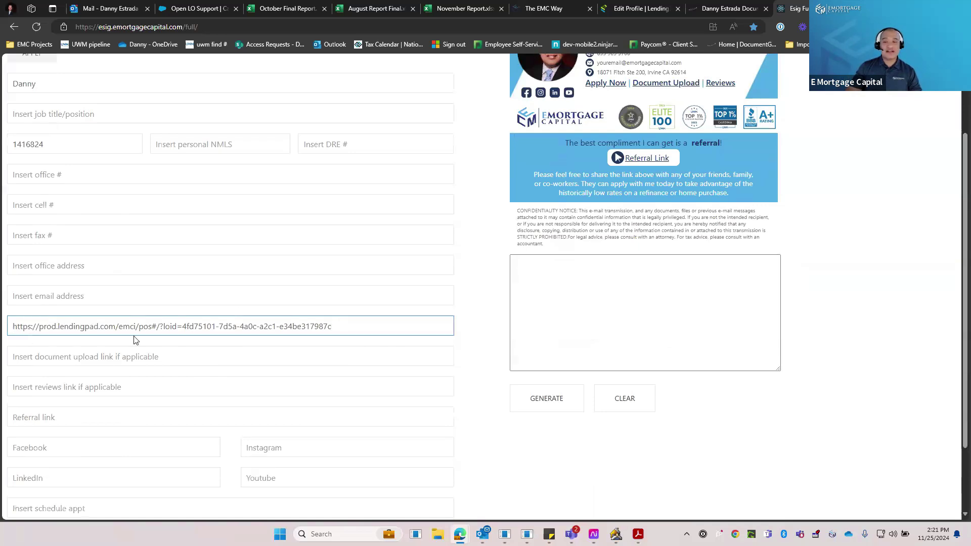
Clear the apply-now field and paste the LendingPad link back in.
{"action": "left_click", "coordinate": [169, 298]}
{"action": "left_click_drag", "start_coordinate": [332, 326], "coordinate": [26, 326]}
{"action": "key", "text": "ctrl+a"}
{"action": "key", "text": "ctrl+c"}
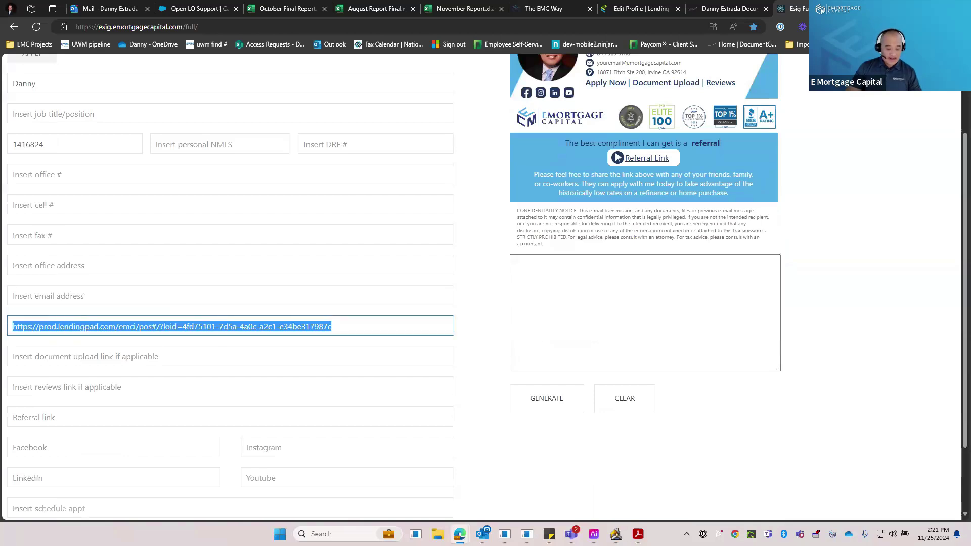
{"action": "key", "text": "BackSpace"}
{"action": "left_click", "coordinate": [101, 290]}
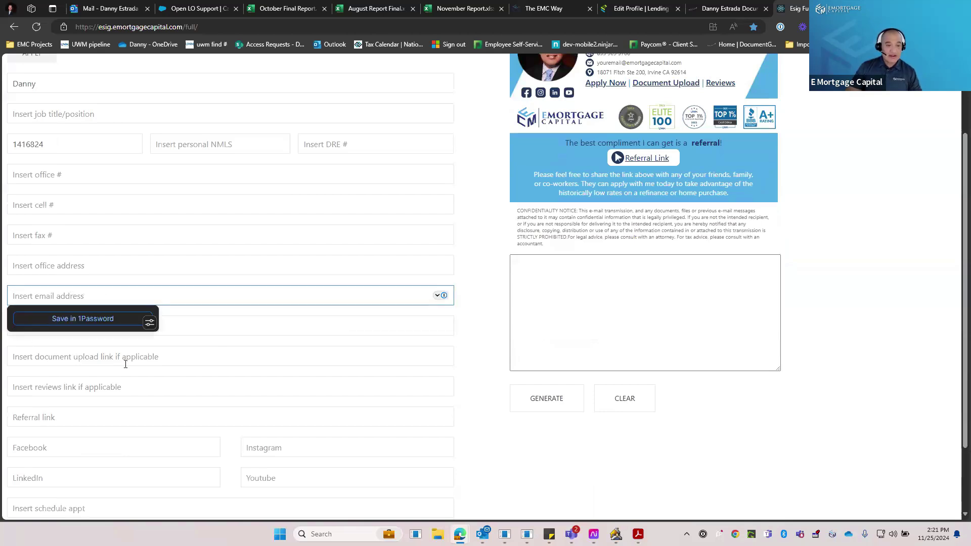
{"action": "left_click", "coordinate": [124, 358]}
{"action": "left_click", "coordinate": [44, 327]}
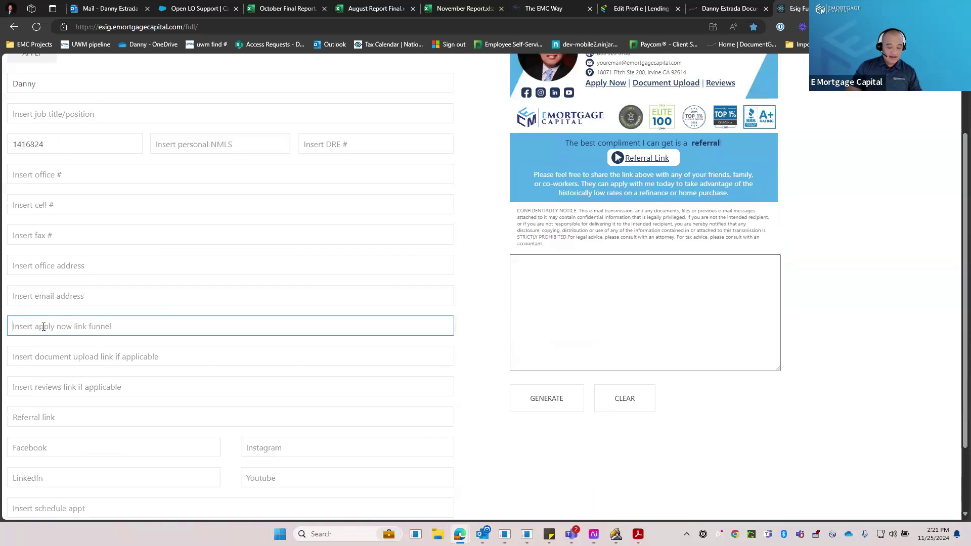
{"action": "key", "text": "ctrl+v"}
{"action": "left_click", "coordinate": [557, 327]}
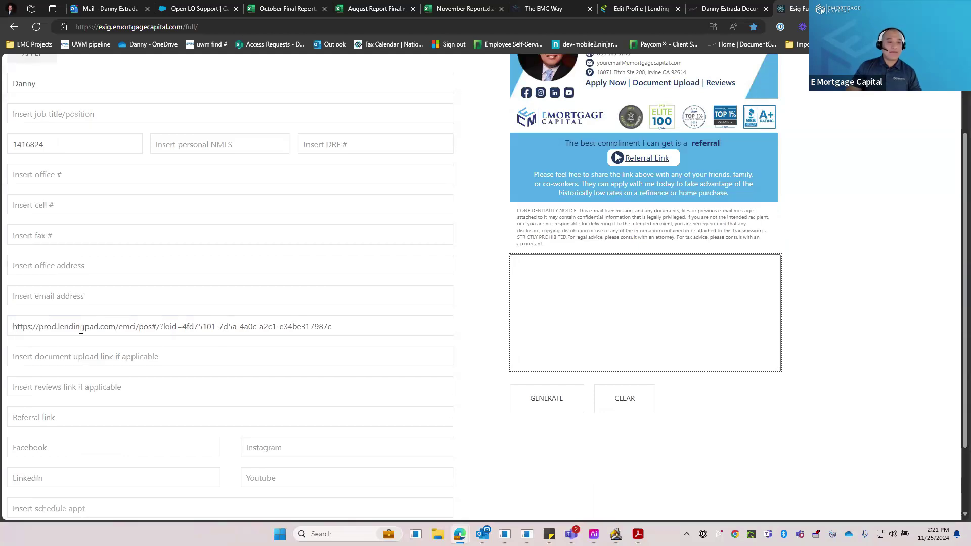
Select the document upload link field and switch to the DocumentGuardian window from the taskbar.
{"action": "left_click", "coordinate": [46, 361]}
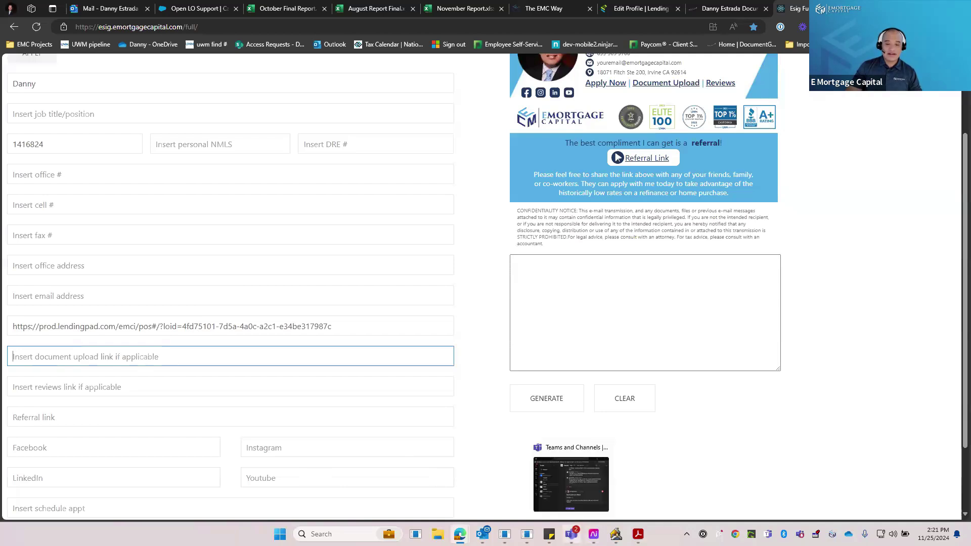
{"action": "mouse_move", "coordinate": [527, 533]}
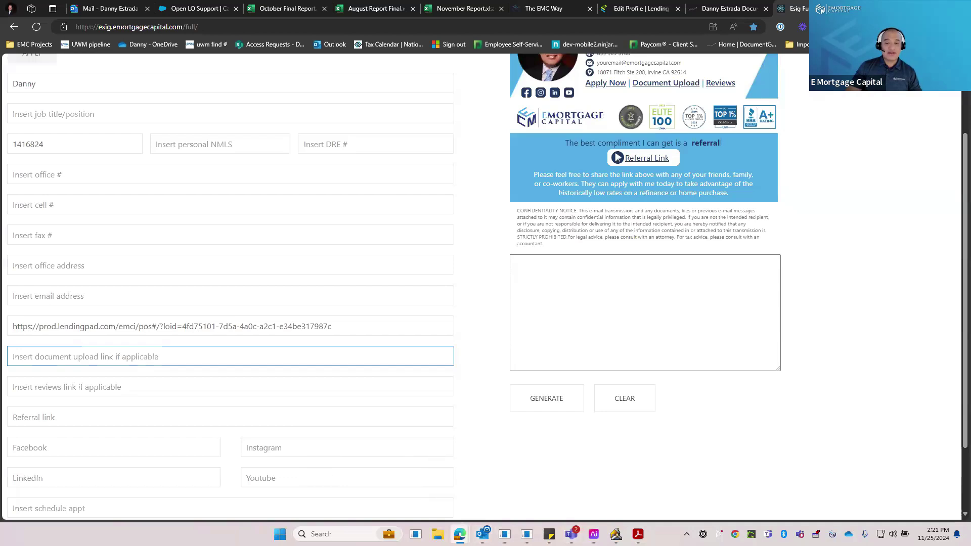
{"action": "mouse_move", "coordinate": [459, 534]}
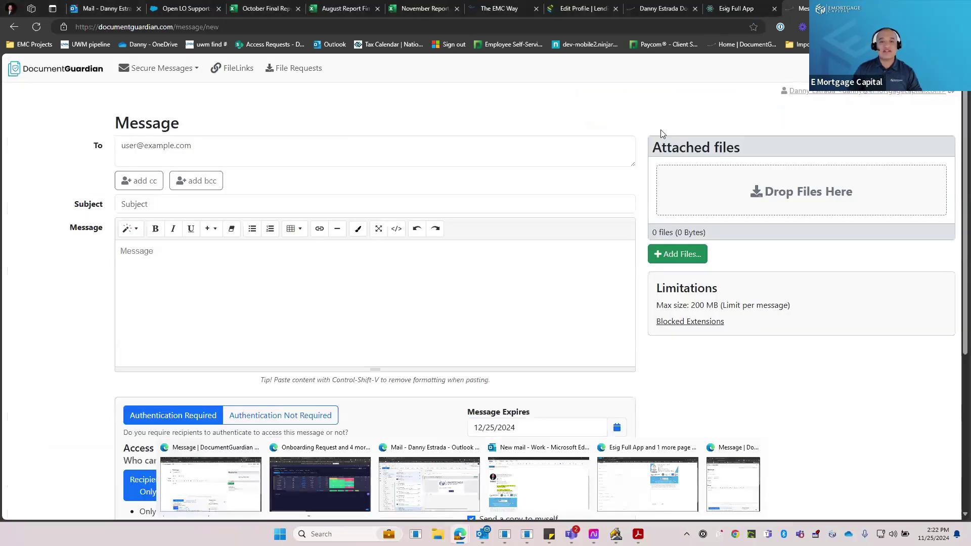
Copy the first Personal Document Drop link from DocumentGuardian Account Settings, then return to Esig Full App.
{"action": "left_click", "coordinate": [538, 263]}
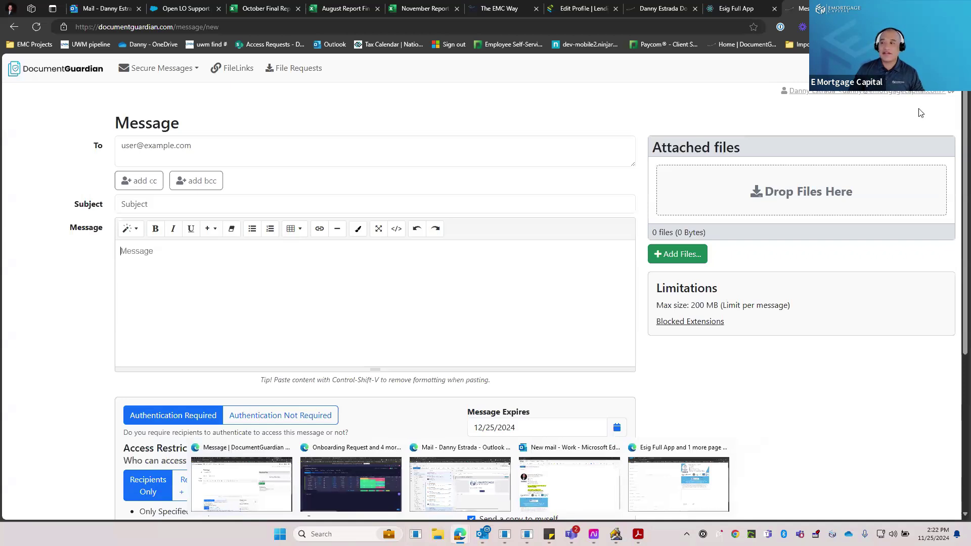
{"action": "left_click", "coordinate": [870, 91]}
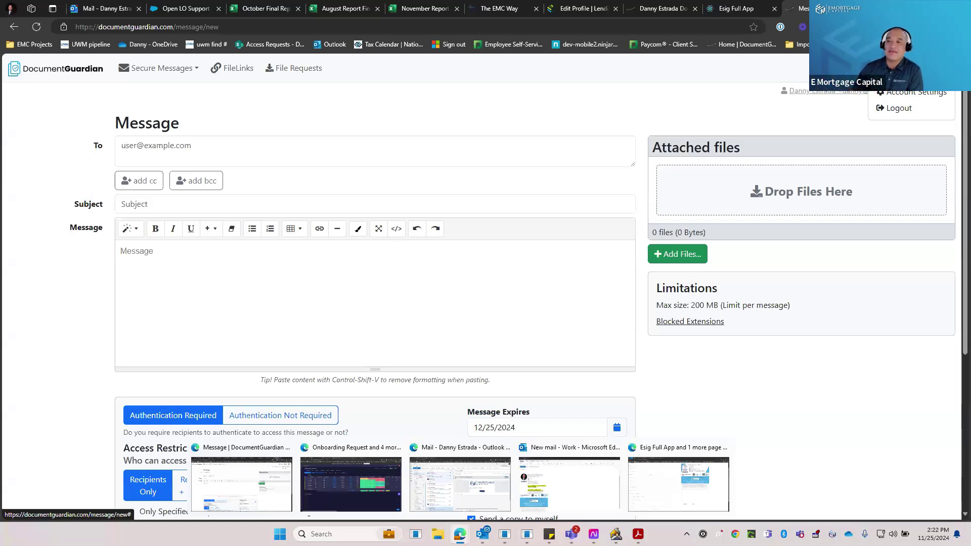
{"action": "left_click", "coordinate": [898, 107]}
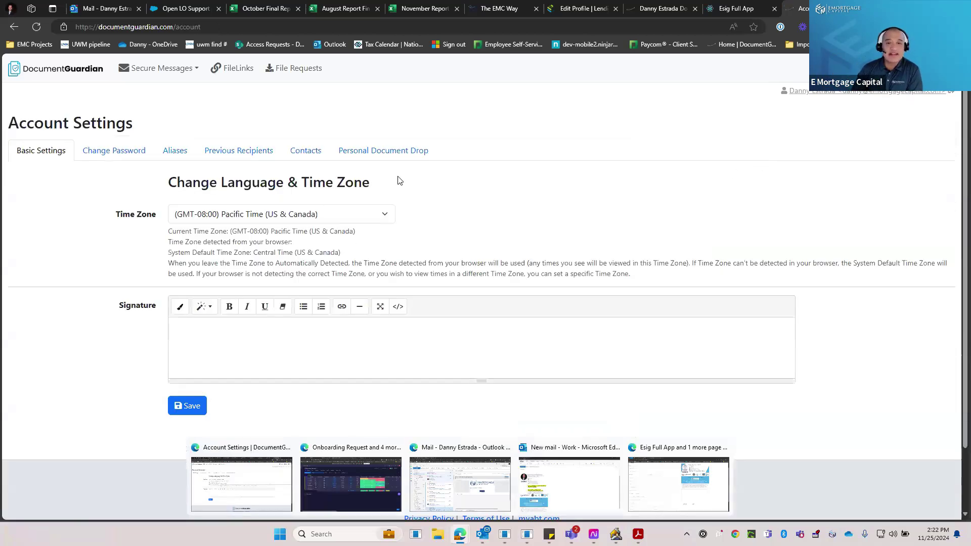
{"action": "left_click", "coordinate": [425, 153]}
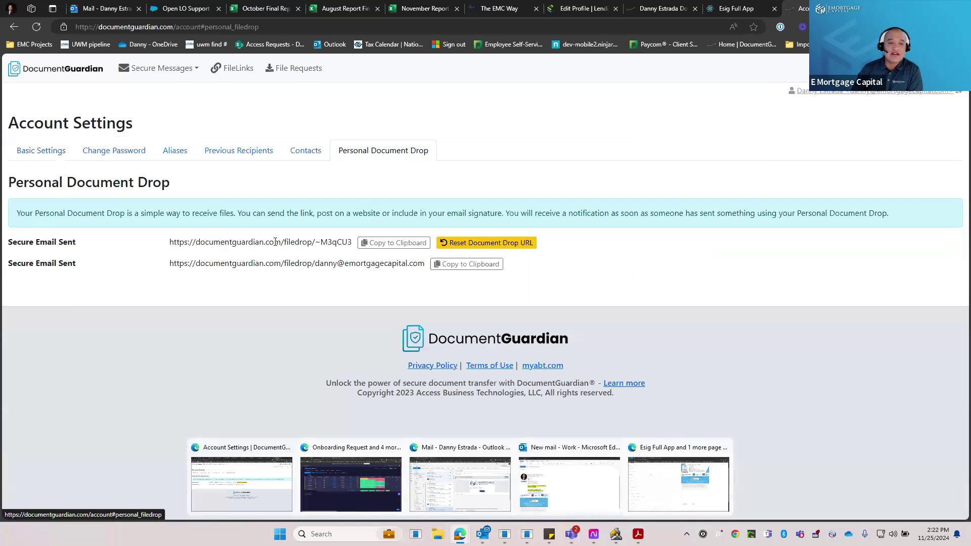
{"action": "left_click", "coordinate": [389, 243]}
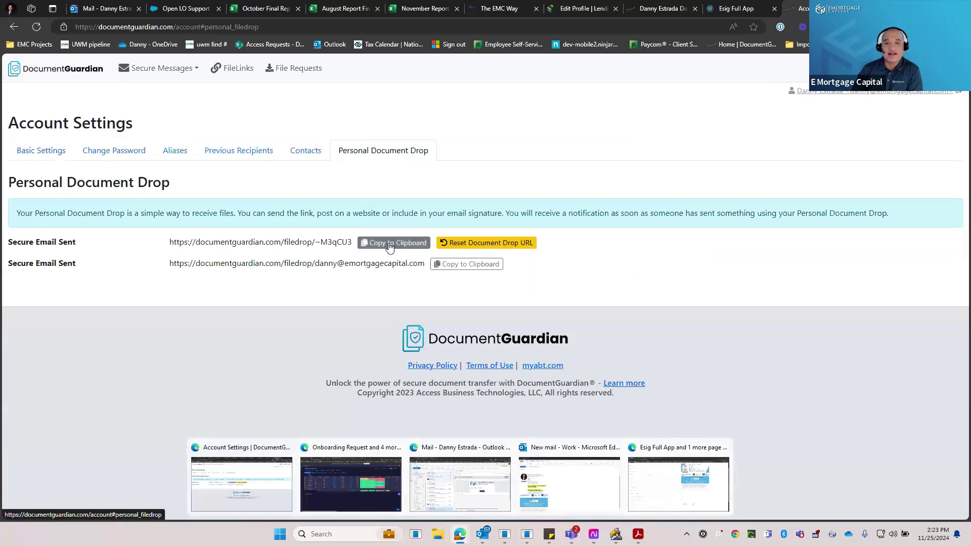
{"action": "left_click", "coordinate": [674, 10]}
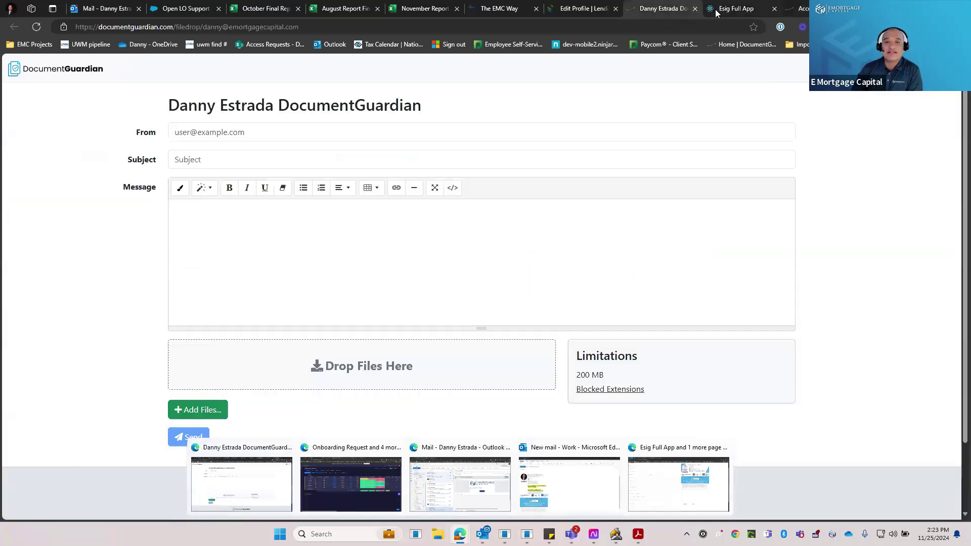
{"action": "left_click", "coordinate": [717, 9]}
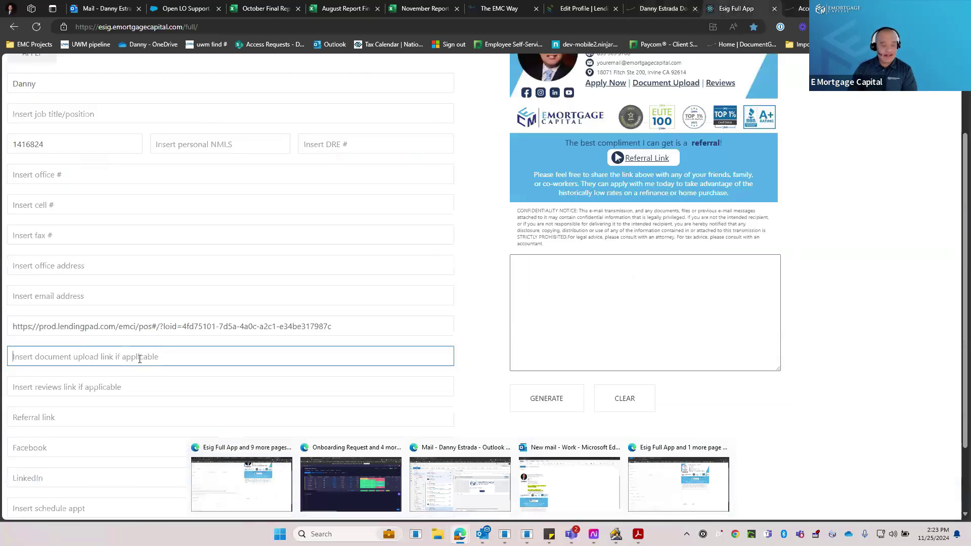
Paste the DocumentGuardian drop link into the document upload link field.
{"action": "type", "text": "https://documentguardian.com/filedrop/~M3qCU3"}
{"action": "left_click", "coordinate": [564, 333]}
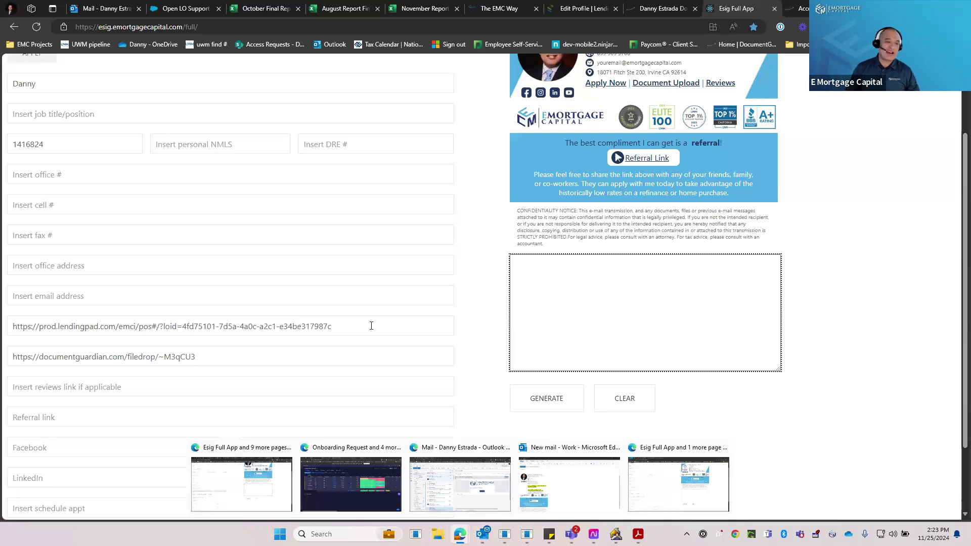
{"action": "scroll", "coordinate": [324, 351], "scroll_direction": "down", "scroll_amount": 2}
Copy the LendingPad apply-now link into the Referral link field and scroll through the preview.
{"action": "left_click", "coordinate": [91, 296]}
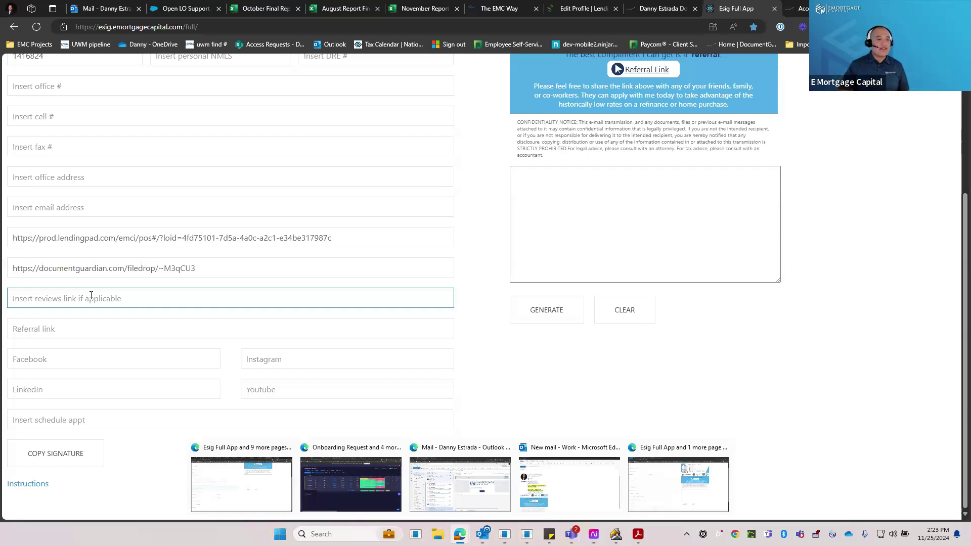
{"action": "left_click", "coordinate": [74, 325]}
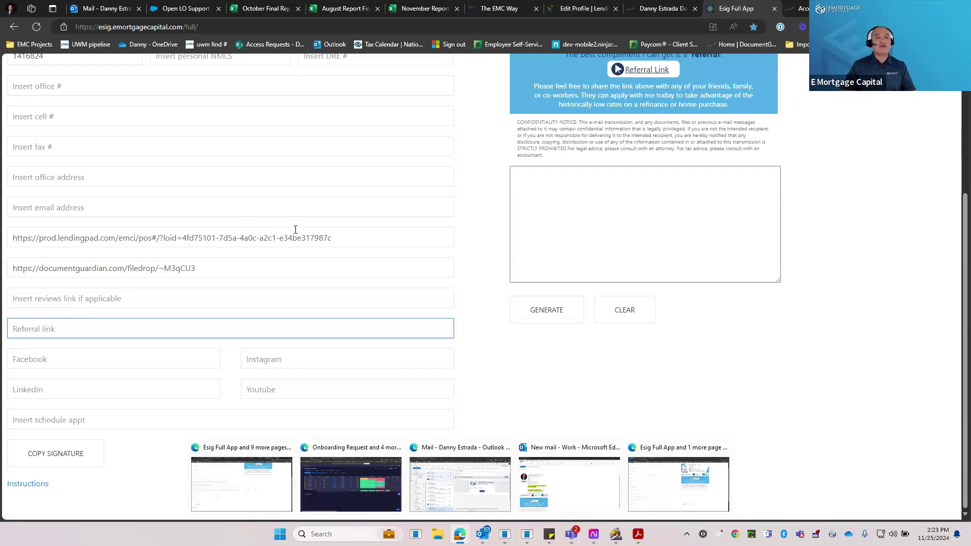
{"action": "left_click_drag", "start_coordinate": [338, 239], "coordinate": [12, 242]}
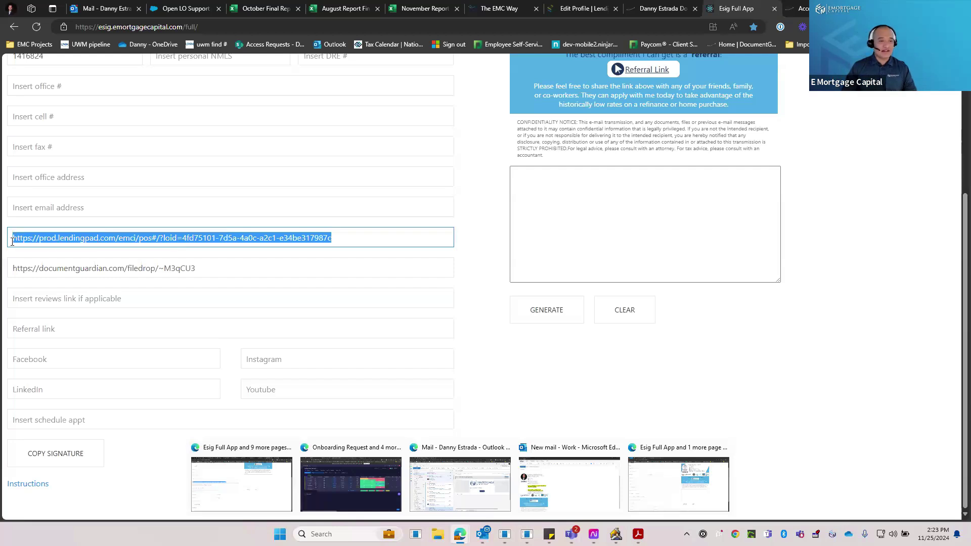
{"action": "key", "text": "ctrl+c"}
{"action": "left_click", "coordinate": [28, 329]}
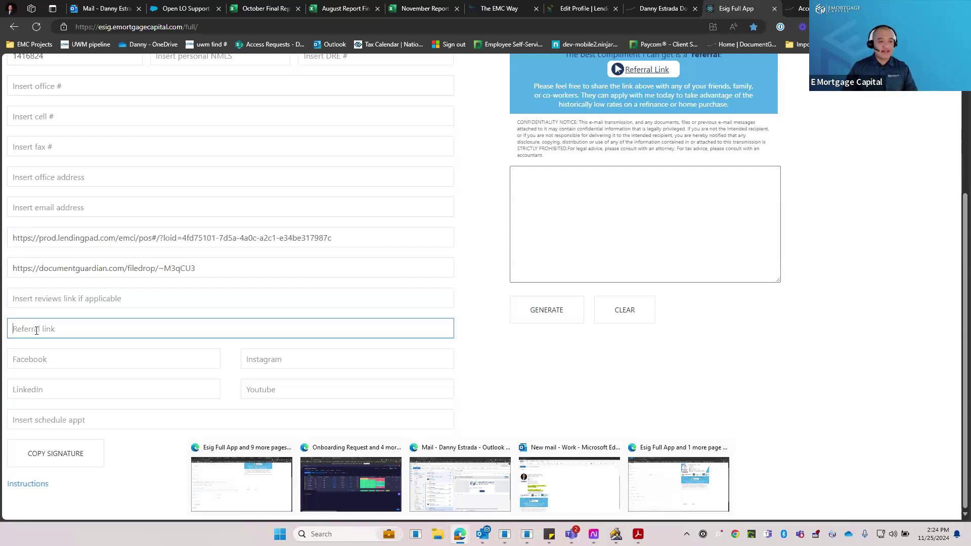
{"action": "key", "text": "ctrl+v"}
{"action": "left_click", "coordinate": [804, 260]}
{"action": "scroll", "coordinate": [795, 258], "scroll_direction": "up", "scroll_amount": 1}
{"action": "scroll", "coordinate": [531, 208], "scroll_direction": "up", "scroll_amount": 3}
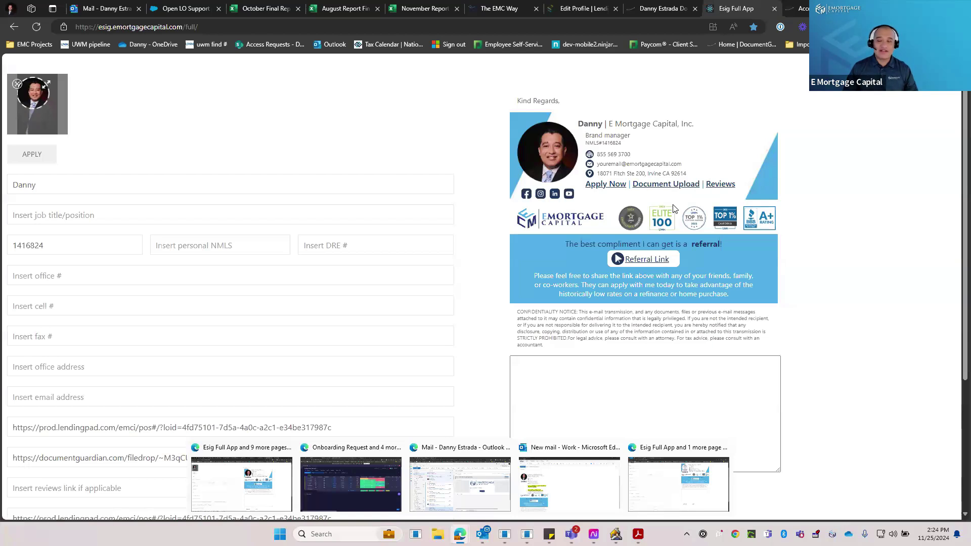
{"action": "scroll", "coordinate": [682, 202], "scroll_direction": "down", "scroll_amount": 1}
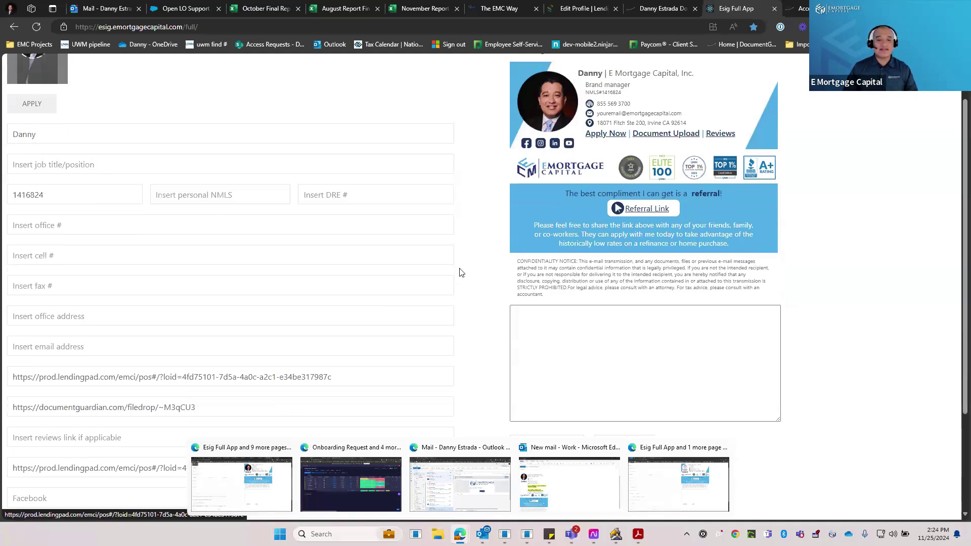
{"action": "scroll", "coordinate": [121, 303], "scroll_direction": "down", "scroll_amount": 3}
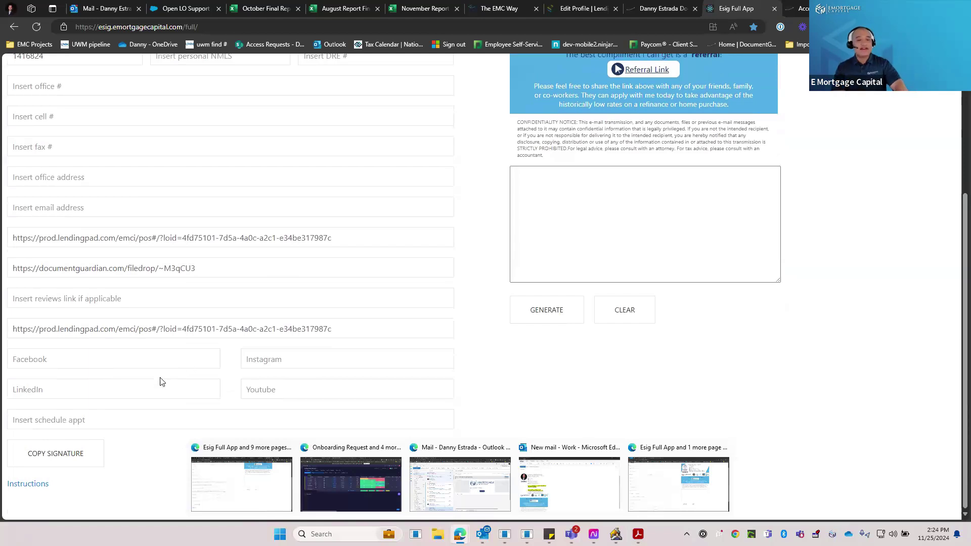
Try COPY SIGNATURE, get the 'Please fill in the required fields' warning, and go to Outlook.
{"action": "left_click", "coordinate": [83, 452]}
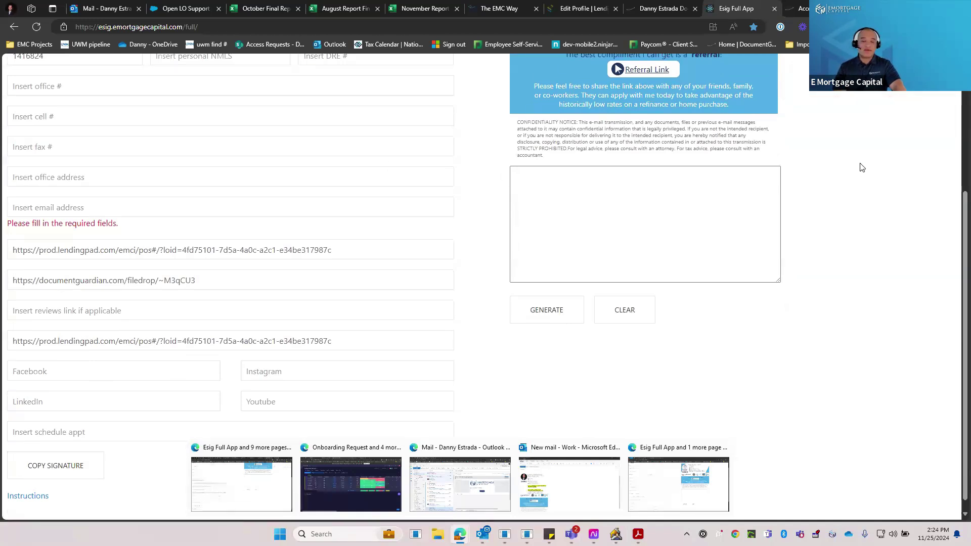
{"action": "left_click", "coordinate": [60, 463]}
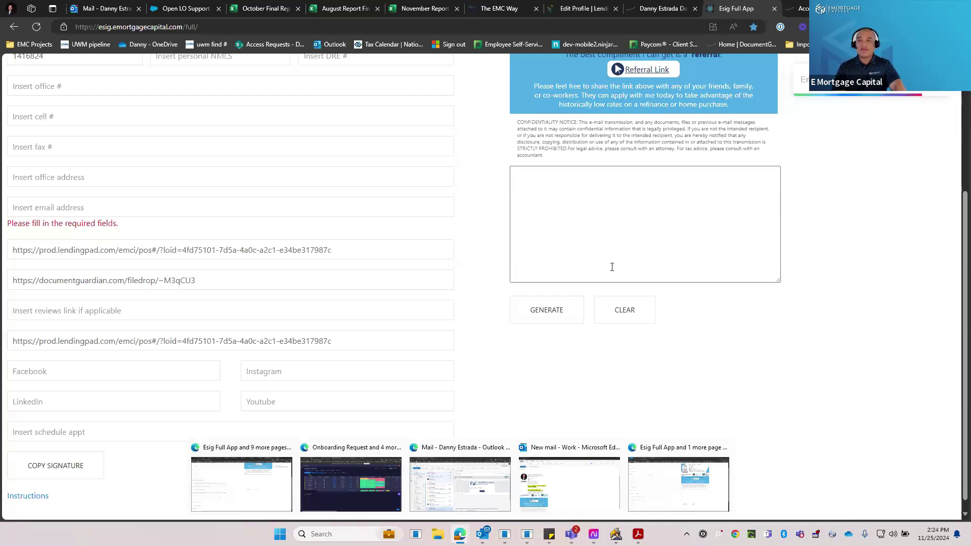
{"action": "left_click", "coordinate": [102, 10]}
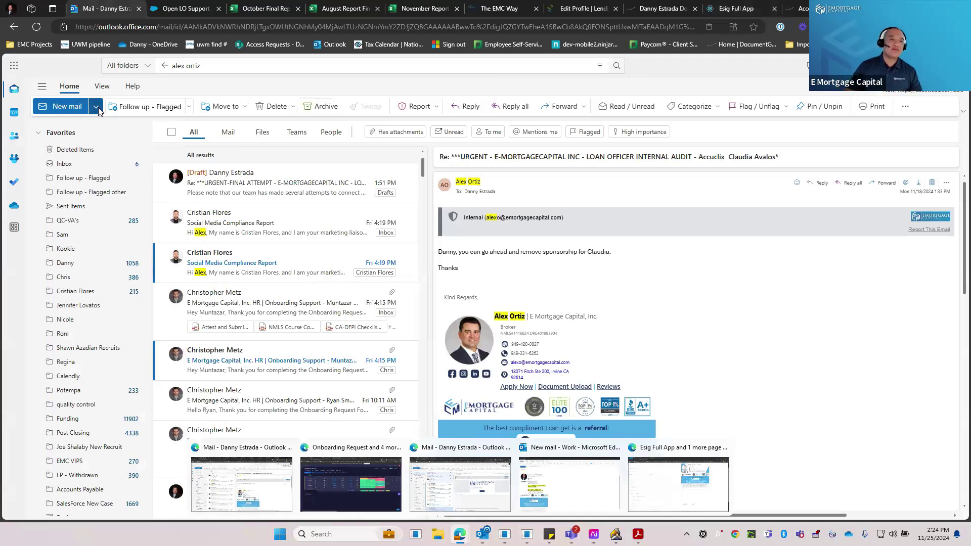
Start a new Outlook email, click into its body, then return to Esig Full App.
{"action": "left_click", "coordinate": [66, 106]}
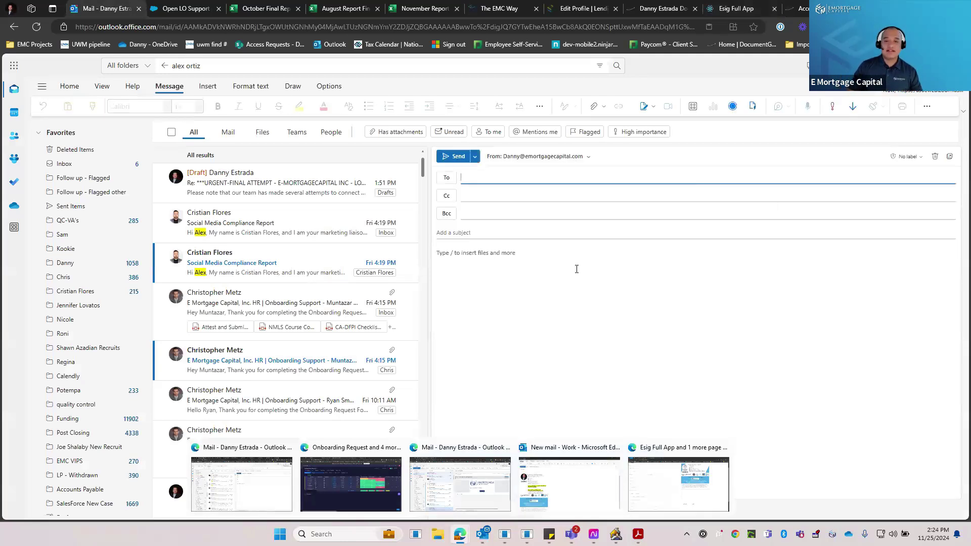
{"action": "left_click", "coordinate": [515, 273]}
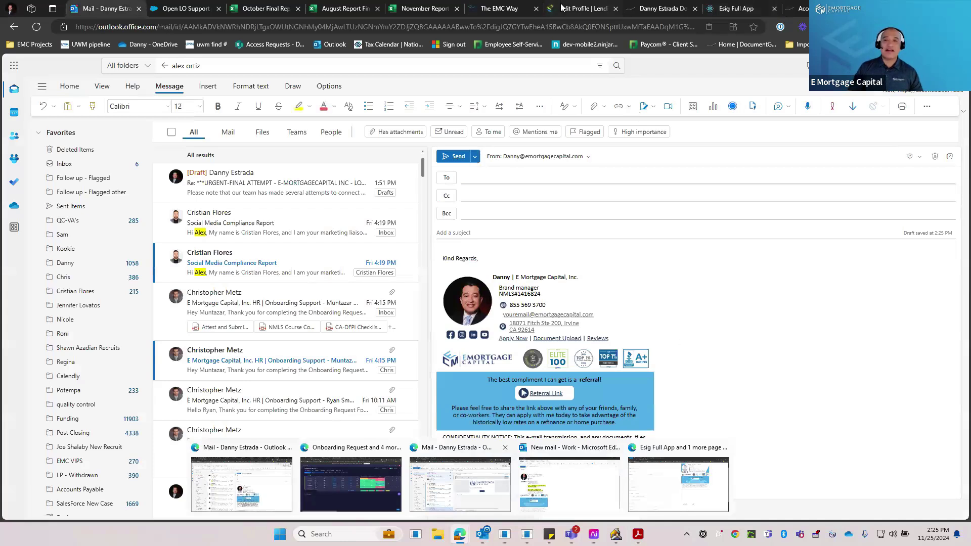
{"action": "left_click", "coordinate": [738, 11]}
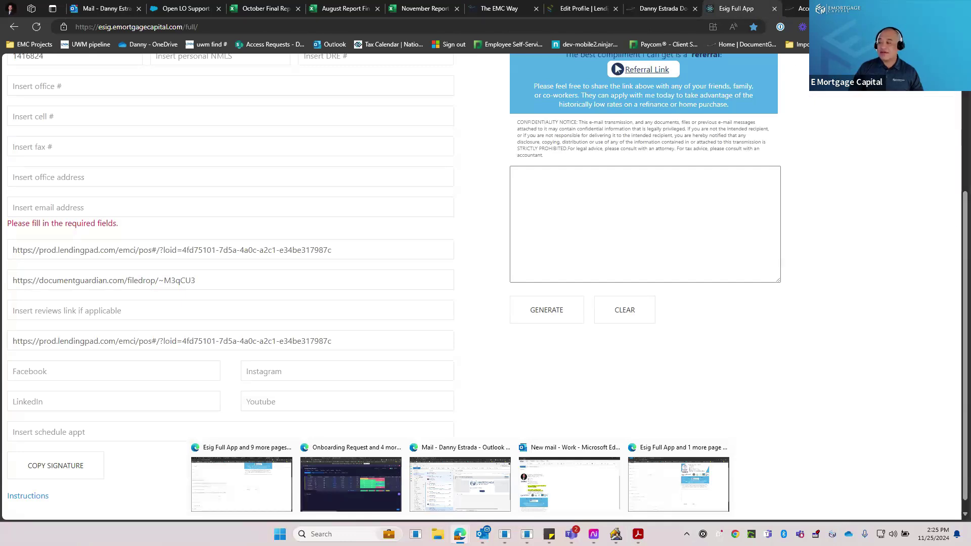
Maximize the Action Steps PDF and follow its Advantage Credit Current Prices link.
{"action": "left_click", "coordinate": [637, 534]}
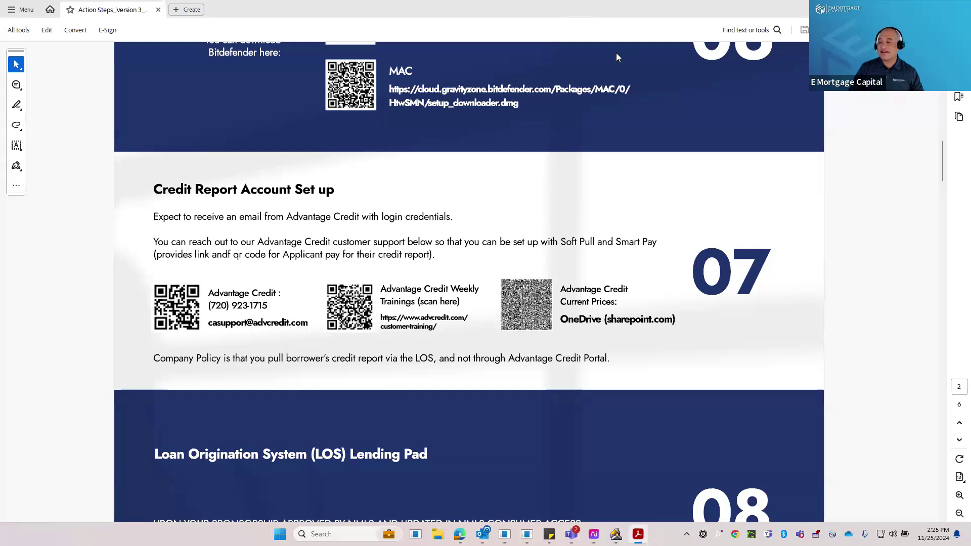
{"action": "key", "text": "alt+Tab"}
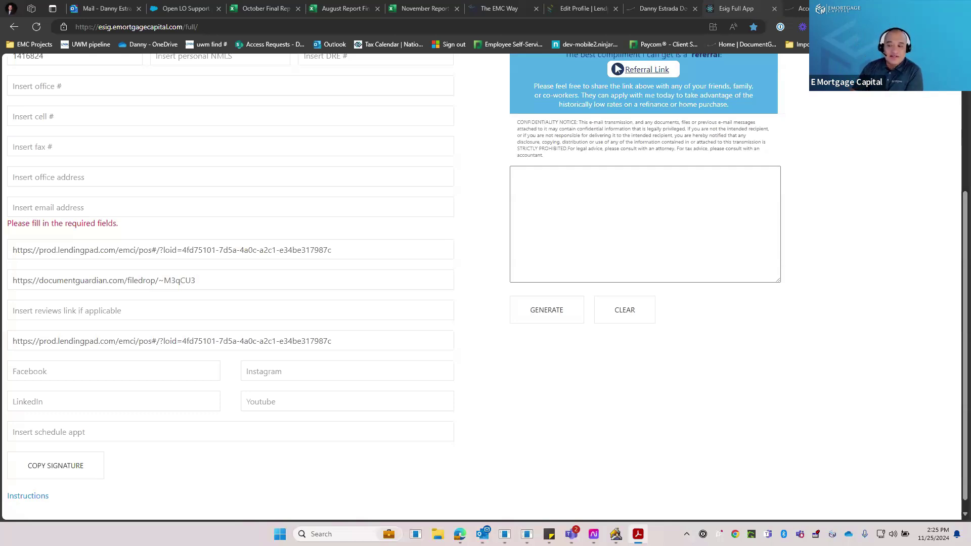
{"action": "key", "text": "alt+Tab"}
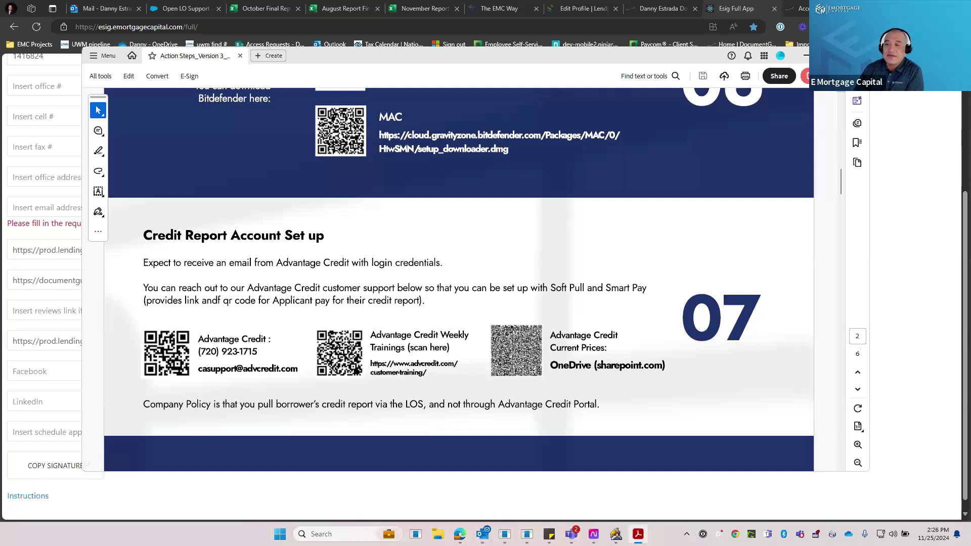
{"action": "key", "text": "super+Up"}
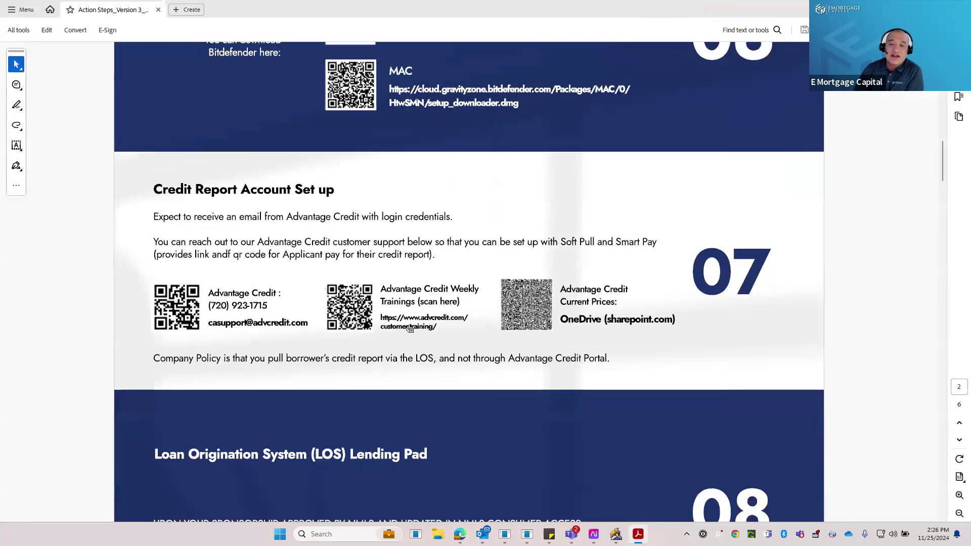
{"action": "left_click", "coordinate": [581, 319]}
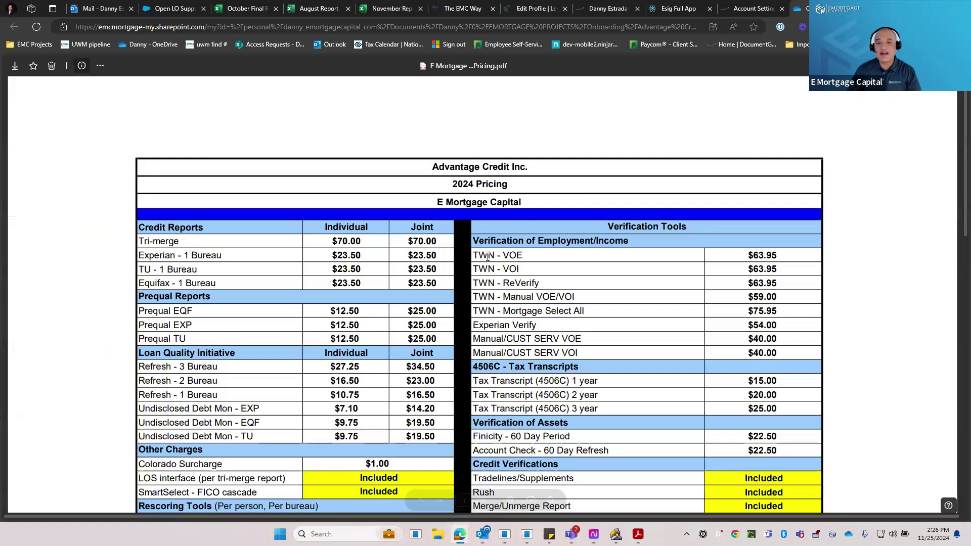
Scroll through the Advantage Credit 2024 pricing PDF, close its tab, and return to Acrobat.
{"action": "scroll", "coordinate": [487, 257], "scroll_direction": "down", "scroll_amount": 5}
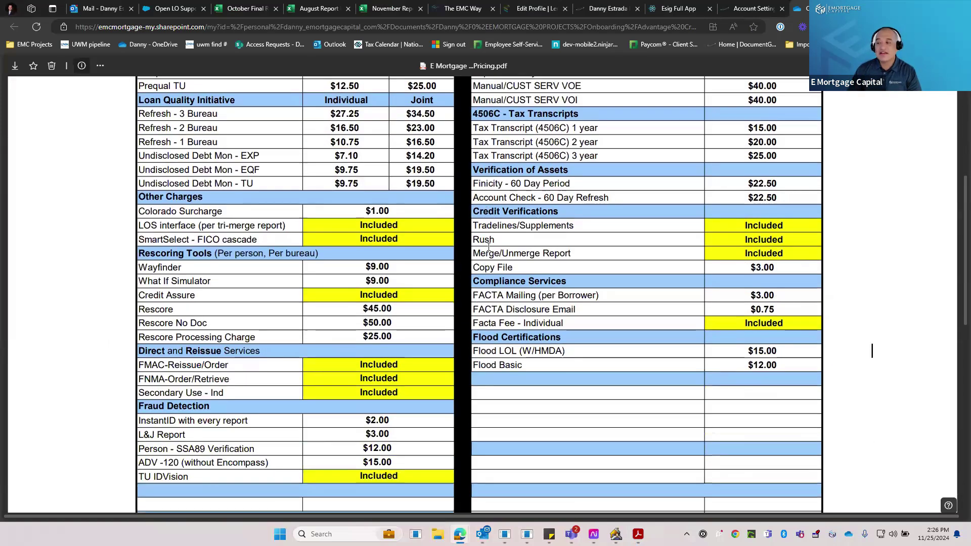
{"action": "scroll", "coordinate": [488, 245], "scroll_direction": "up", "scroll_amount": 5}
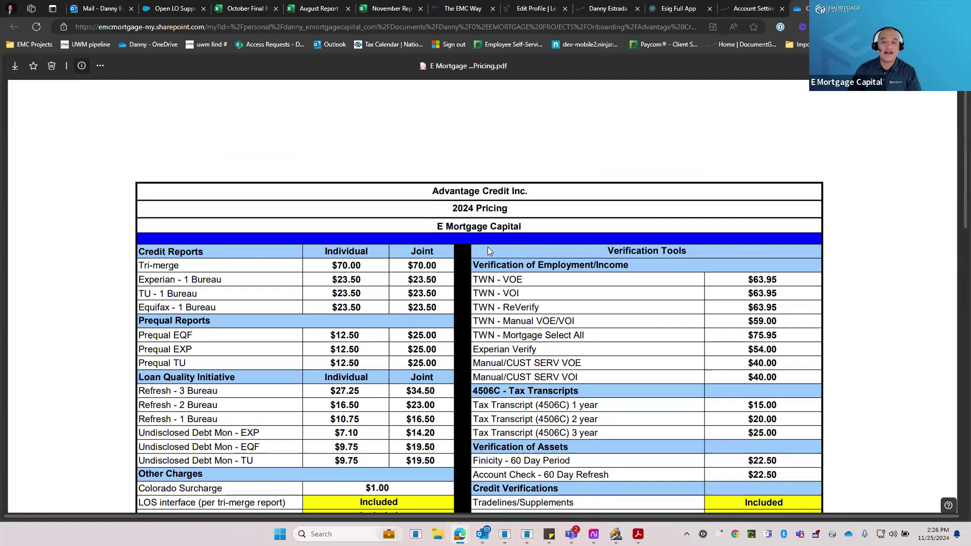
{"action": "scroll", "coordinate": [488, 247], "scroll_direction": "down", "scroll_amount": 3}
{"action": "scroll", "coordinate": [490, 251], "scroll_direction": "down", "scroll_amount": 7}
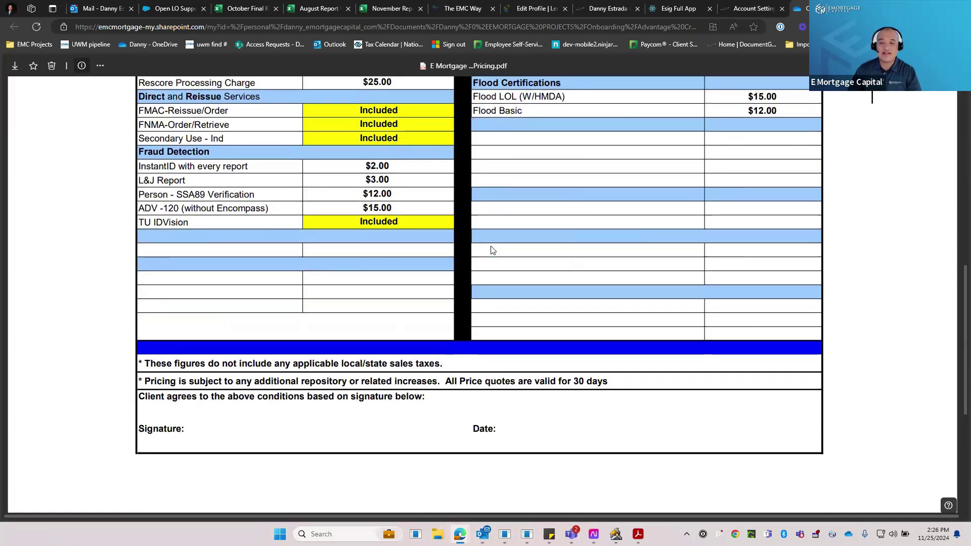
{"action": "scroll", "coordinate": [494, 250], "scroll_direction": "up", "scroll_amount": 15}
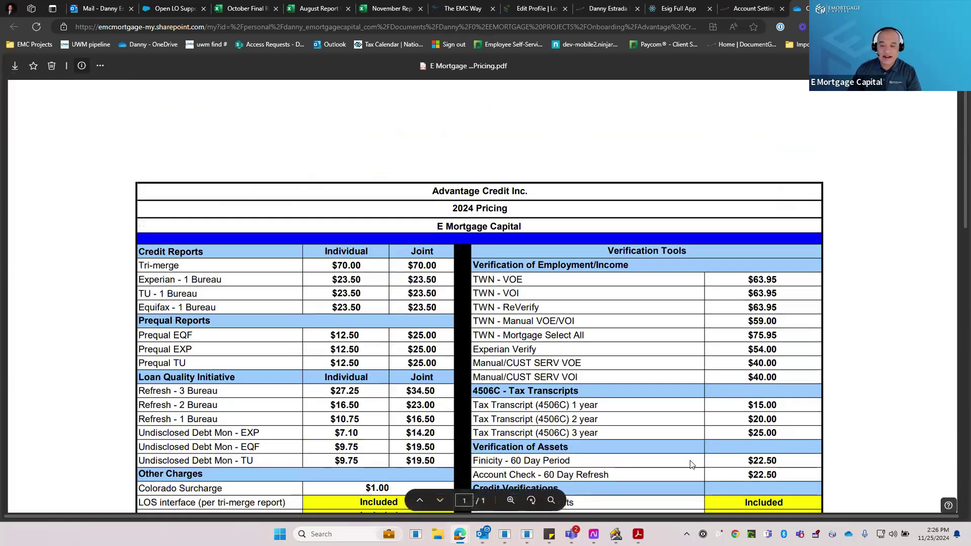
{"action": "key", "text": "ctrl+w"}
{"action": "key", "text": "alt+Tab"}
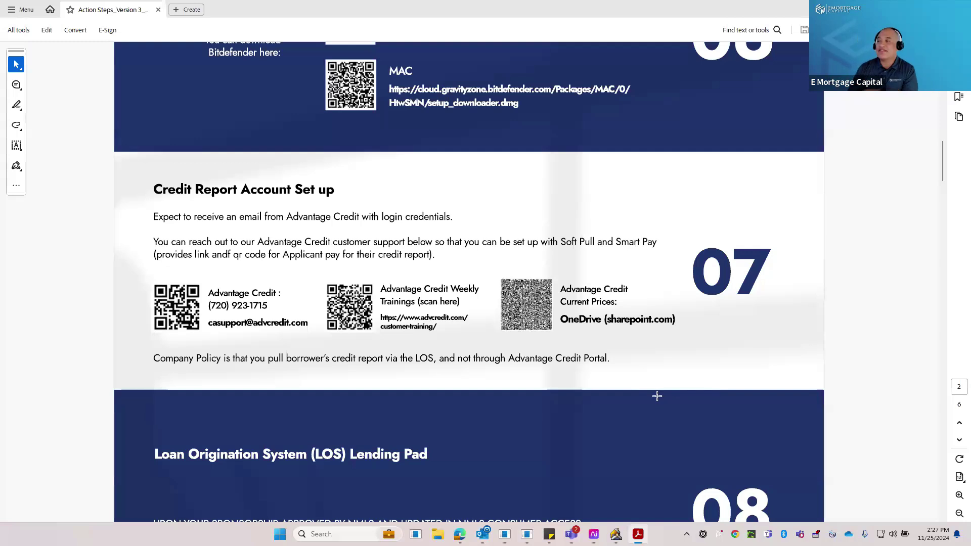
Alt+Tab between windows while the Action Steps PDF shows step 07, Credit Report Account Set up.
{"action": "key", "text": "alt+Tab"}
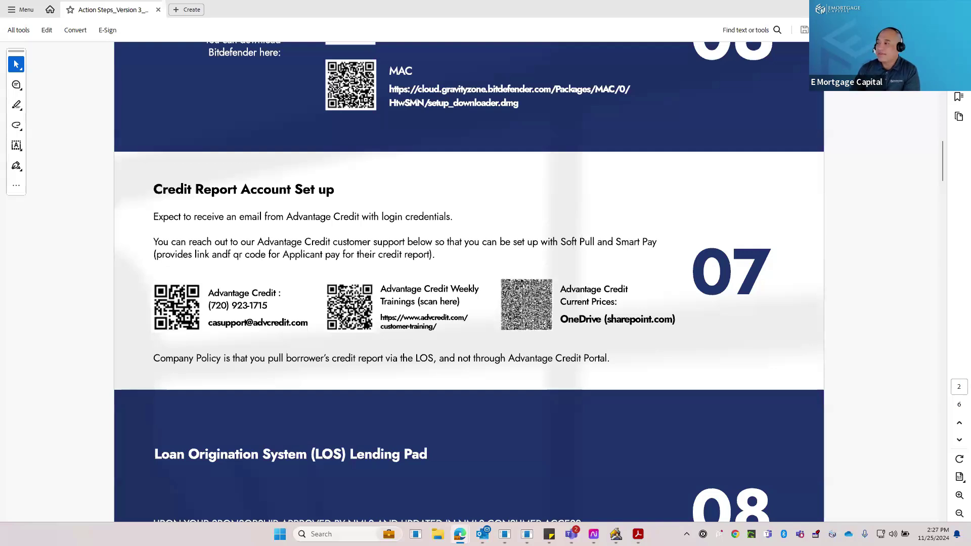
Open the Smart Pay link, scroll through the SmartPay order form, then Alt+Tab back to Acrobat.
{"action": "left_click", "coordinate": [598, 252]}
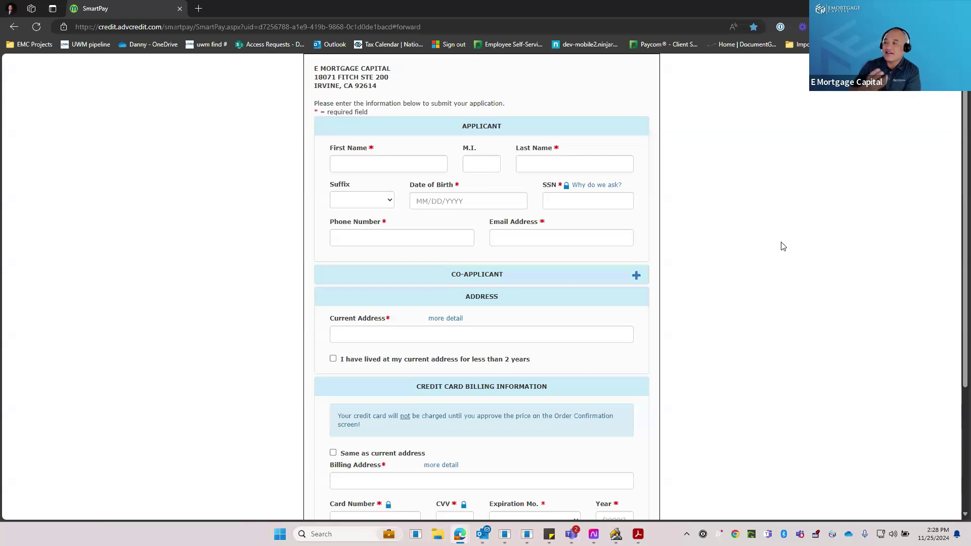
{"action": "scroll", "coordinate": [729, 163], "scroll_direction": "down", "scroll_amount": 2}
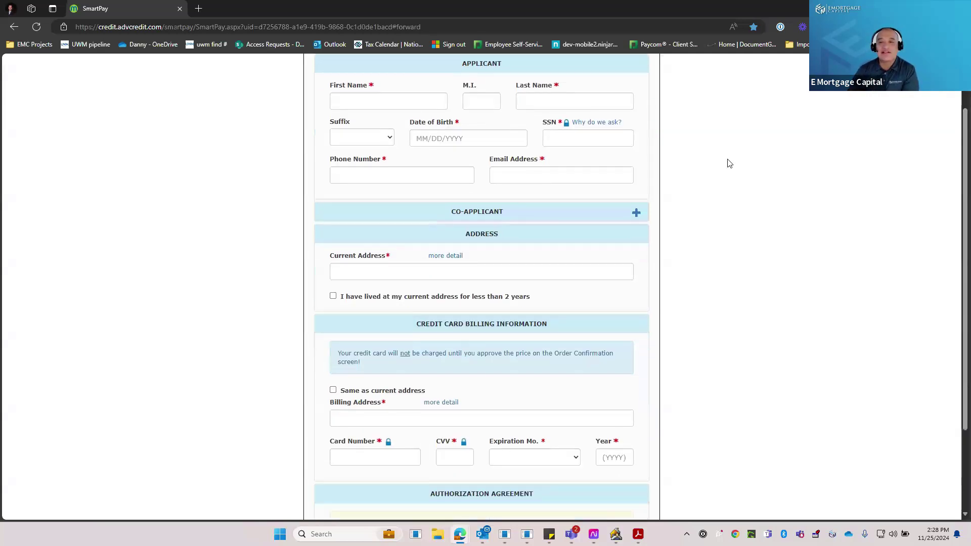
{"action": "scroll", "coordinate": [729, 162], "scroll_direction": "down", "scroll_amount": 1}
{"action": "scroll", "coordinate": [729, 163], "scroll_direction": "up", "scroll_amount": 3}
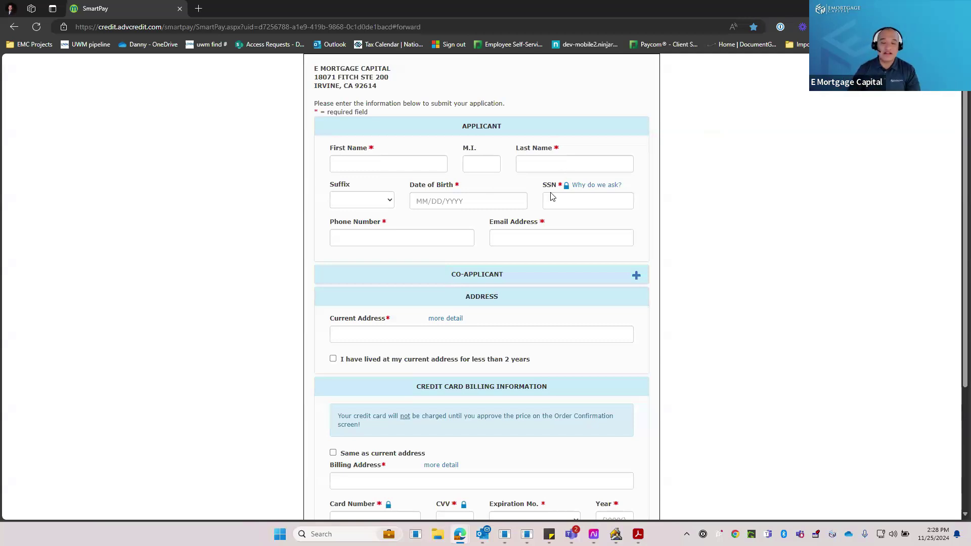
{"action": "scroll", "coordinate": [484, 291], "scroll_direction": "down", "scroll_amount": 2}
{"action": "scroll", "coordinate": [484, 280], "scroll_direction": "down", "scroll_amount": 1}
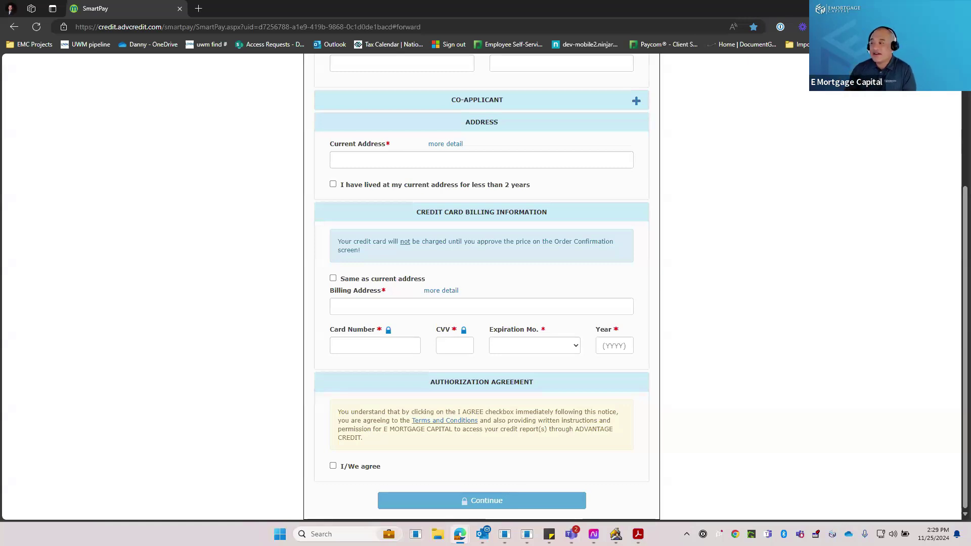
{"action": "key", "text": "alt+Tab"}
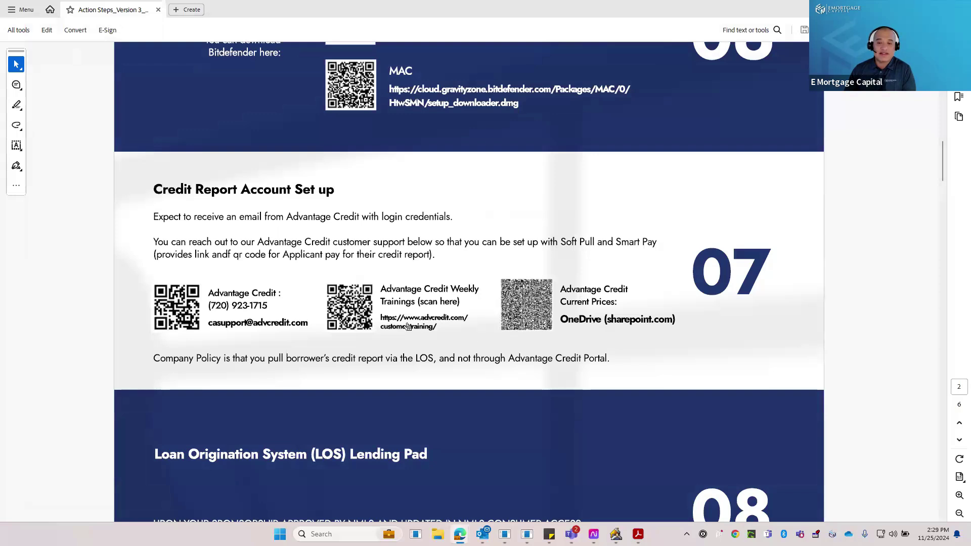
Open the advcredit.com Free Weekly Customer Training page full screen in Edge, then return to the PDF.
{"action": "left_click", "coordinate": [439, 326]}
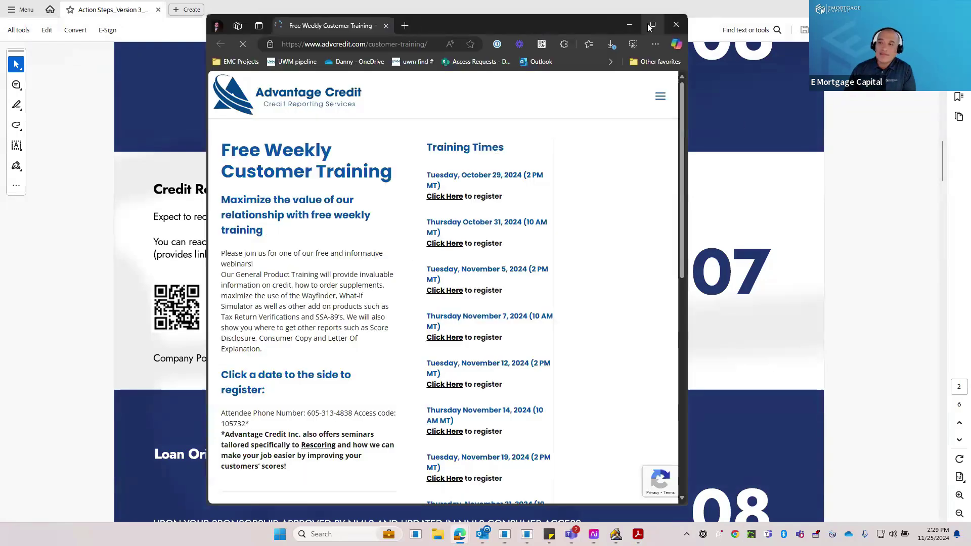
{"action": "left_click", "coordinate": [653, 23]}
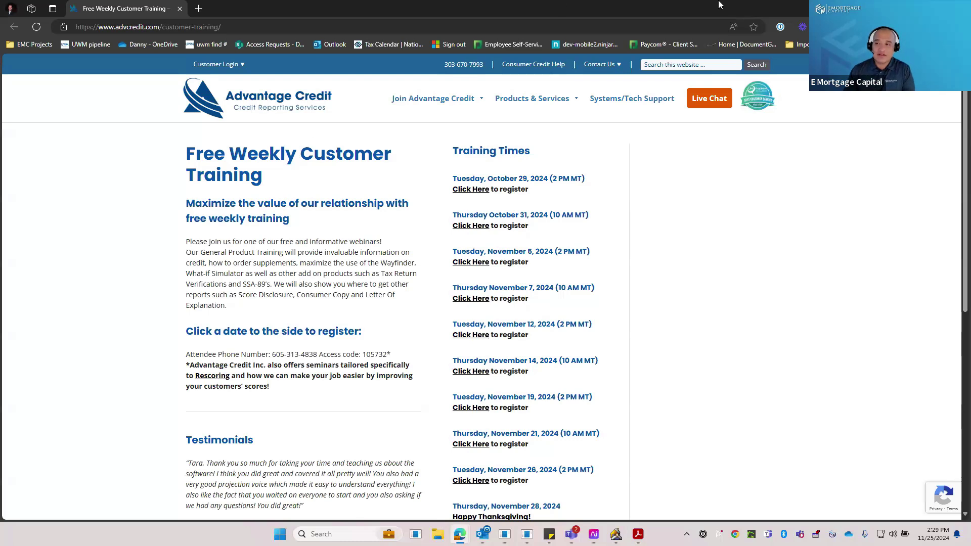
{"action": "key", "text": "alt+Tab"}
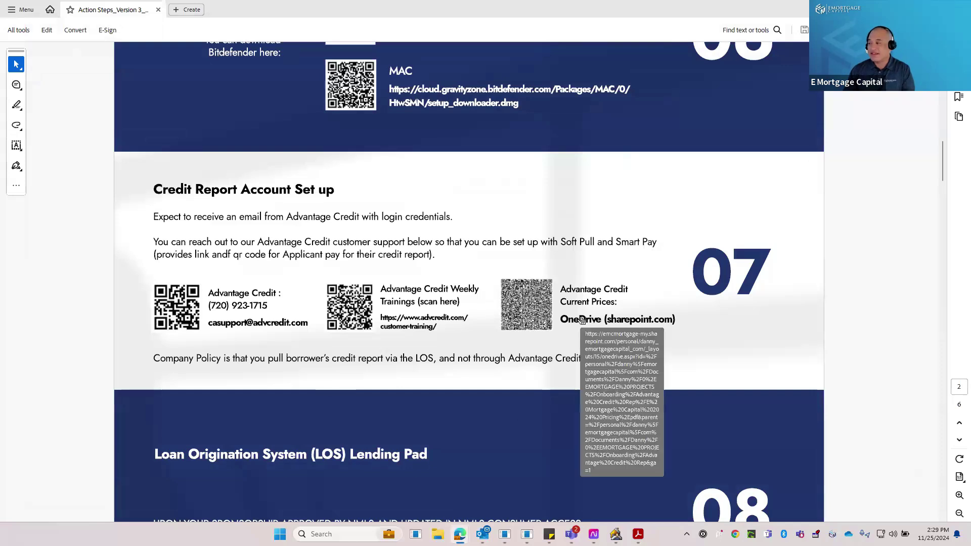
Scroll the Action Steps PDF down to step 08 LendingPad and step 09 AUS Login Credentials.
{"action": "scroll", "coordinate": [647, 298], "scroll_direction": "down", "scroll_amount": 3}
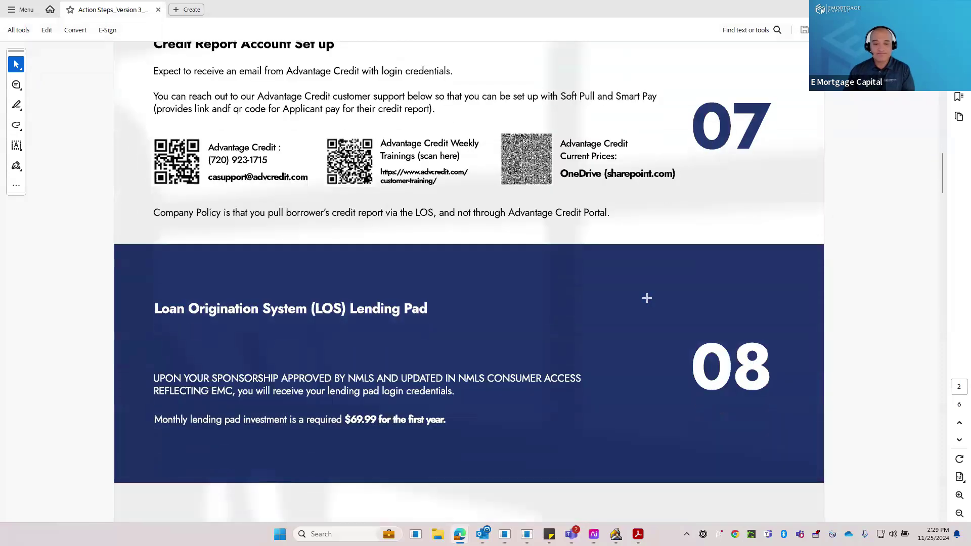
{"action": "scroll", "coordinate": [646, 298], "scroll_direction": "down", "scroll_amount": 6}
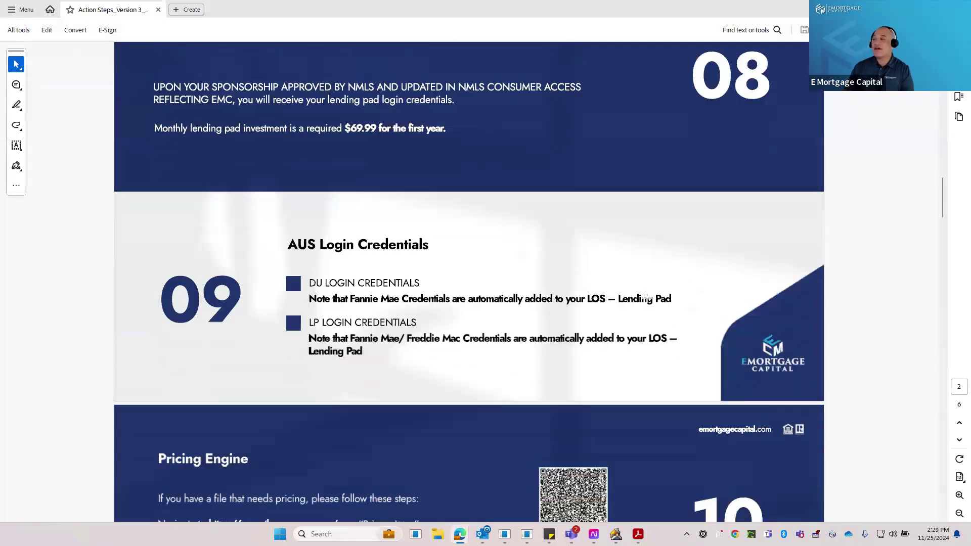